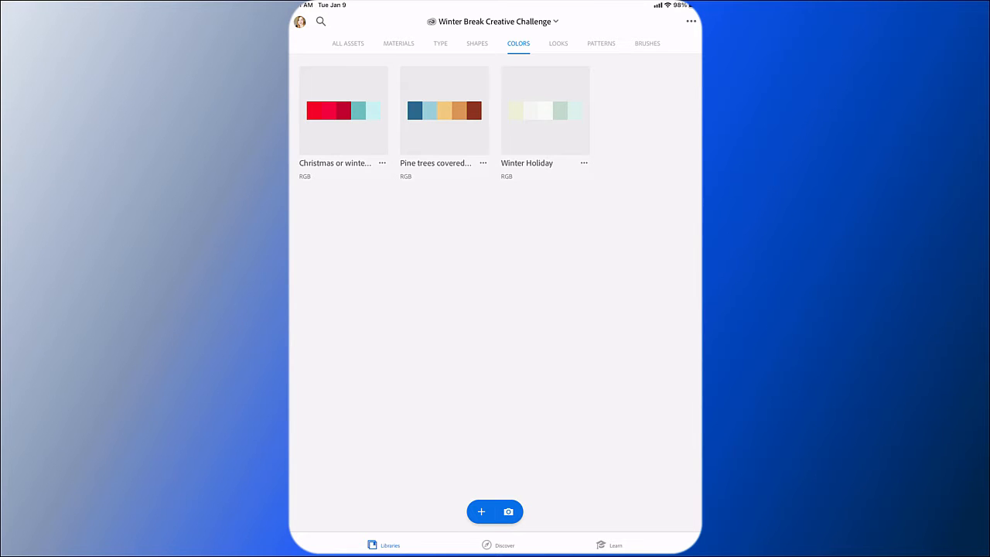
{"action": "left_click", "coordinate": [497, 21]}
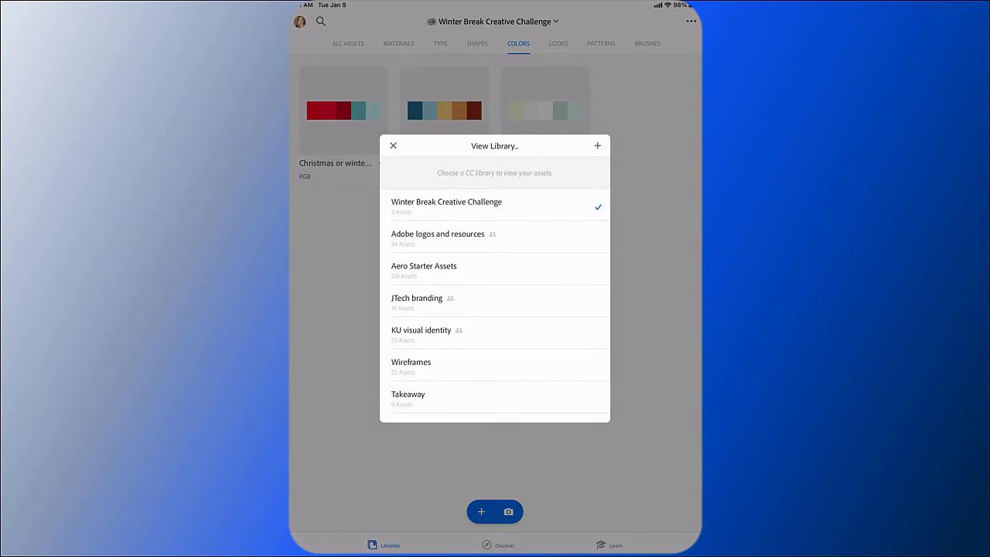
{"action": "left_click", "coordinate": [597, 146]}
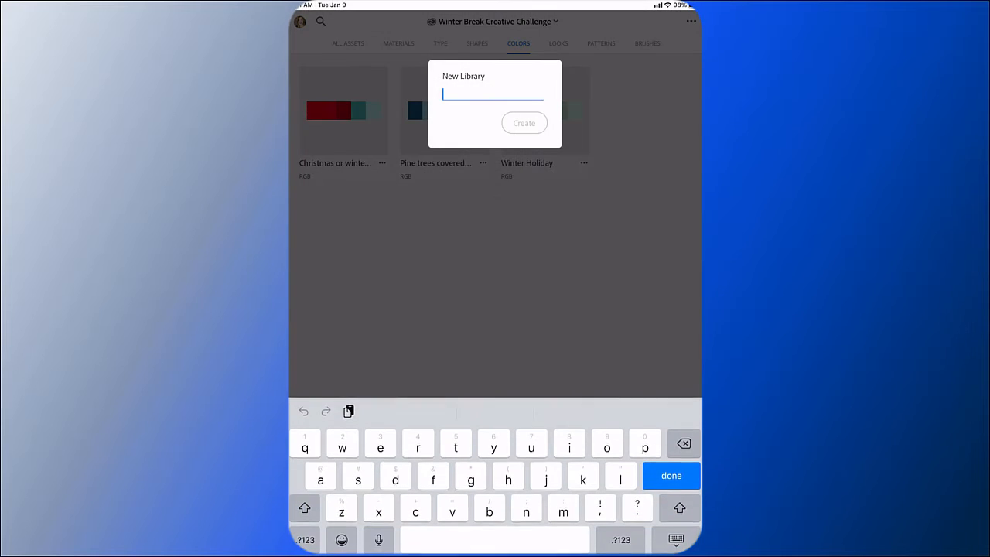
{"action": "left_click", "coordinate": [495, 278]}
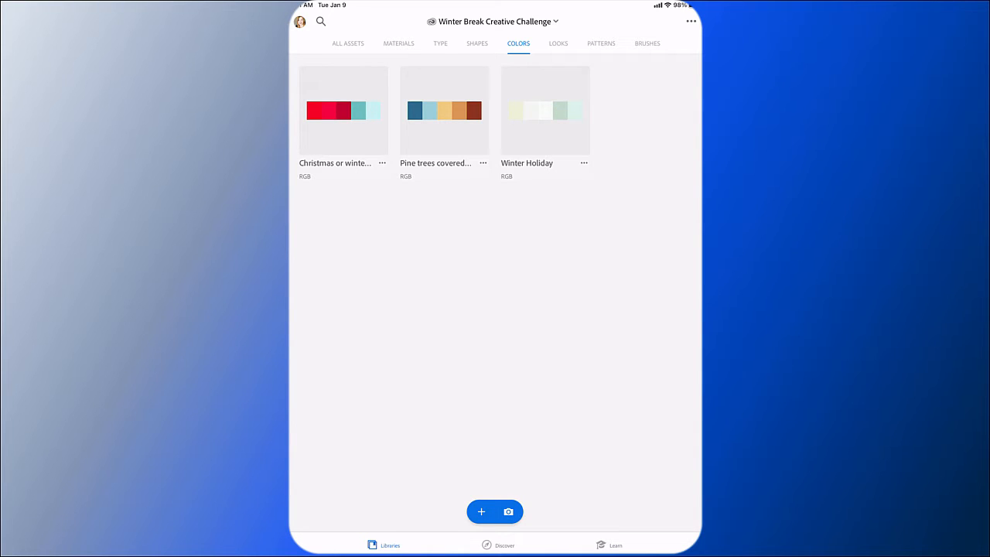
Step: Import the photo of the striped quilted holiday fabric from the photo library to extract colors from it
{"action": "left_click", "coordinate": [481, 511]}
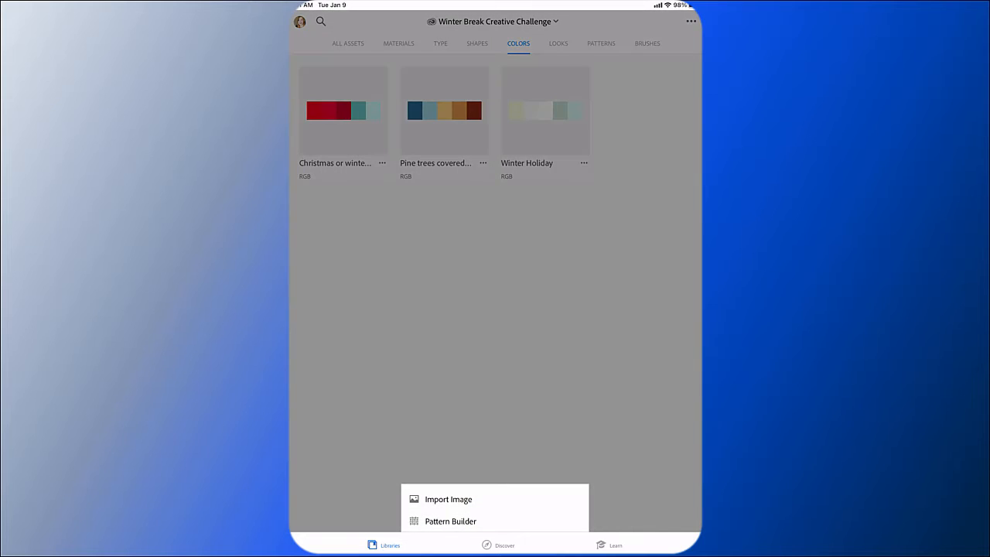
{"action": "left_click", "coordinate": [449, 500]}
{"action": "left_click", "coordinate": [446, 433]}
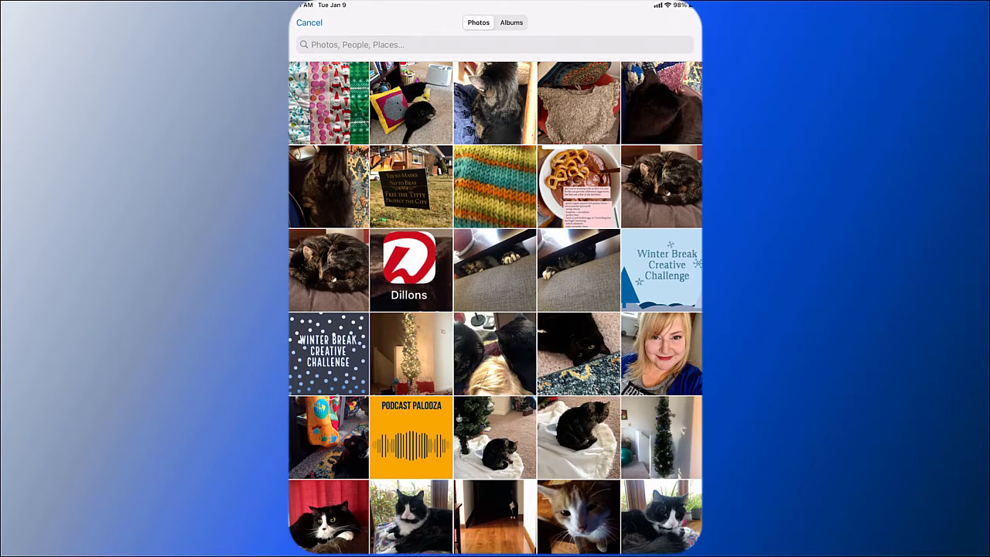
{"action": "left_click", "coordinate": [328, 102]}
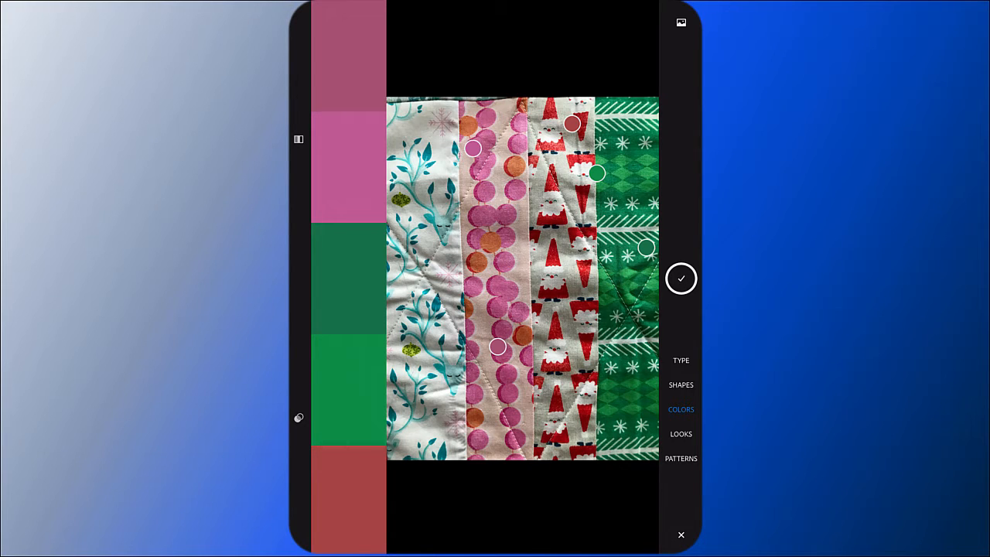
Step: Resample one green from the green strip's diamond pattern and the lower pink from the teal-and-white strip, and accept the color theme
{"action": "left_click_drag", "start_coordinate": [597, 173], "coordinate": [646, 173]}
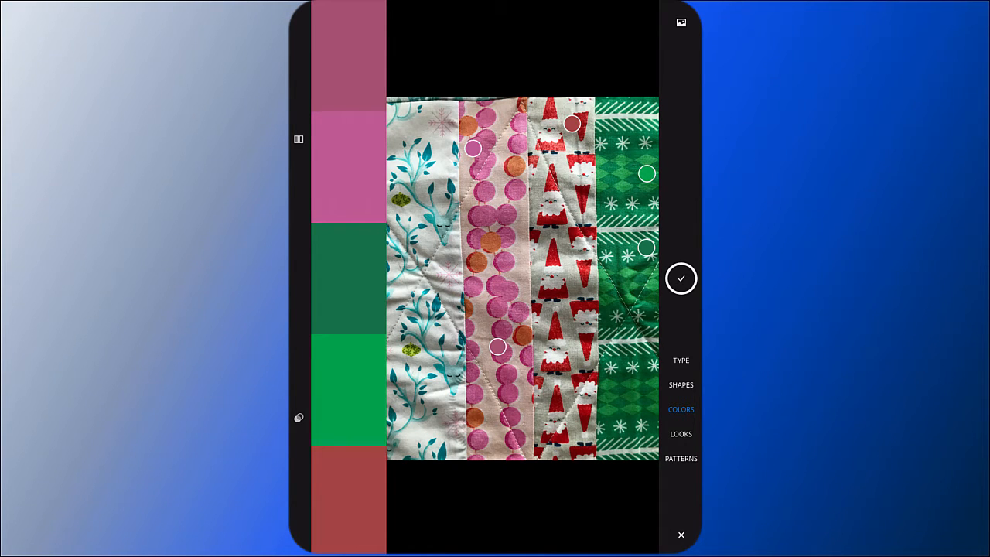
{"action": "left_click_drag", "start_coordinate": [498, 346], "coordinate": [433, 353]}
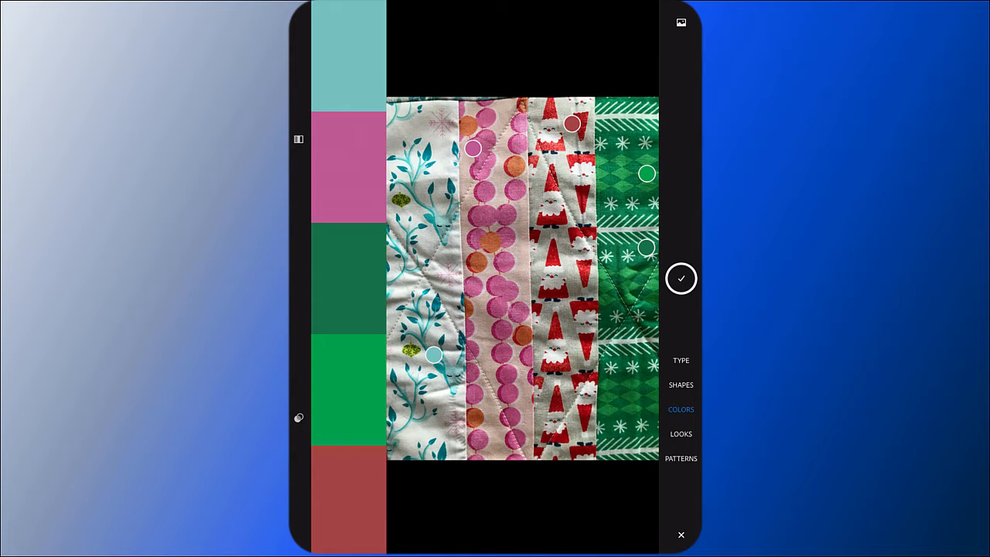
{"action": "left_click", "coordinate": [681, 278]}
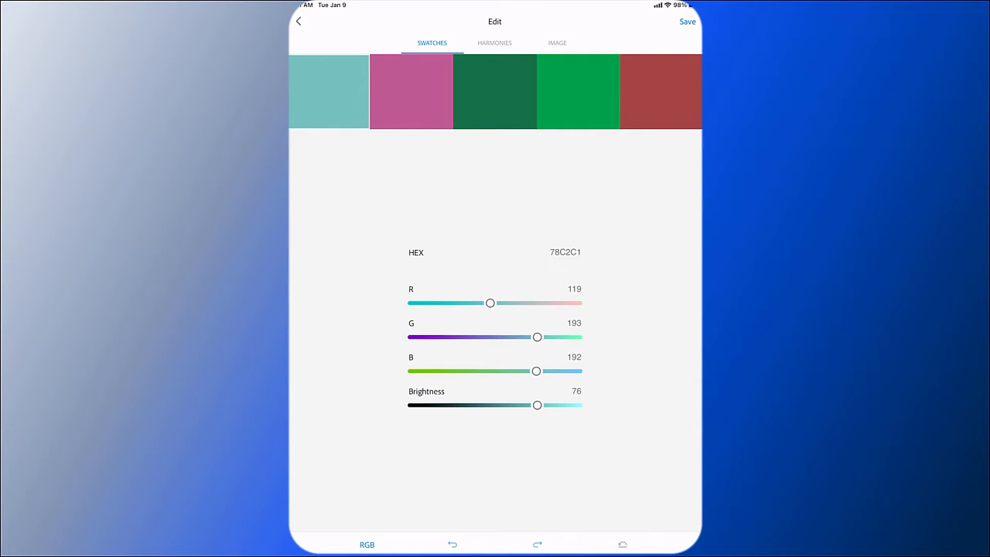
Step: Try the CMYK color mode for the theme and return to RGB
{"action": "left_click", "coordinate": [367, 545]}
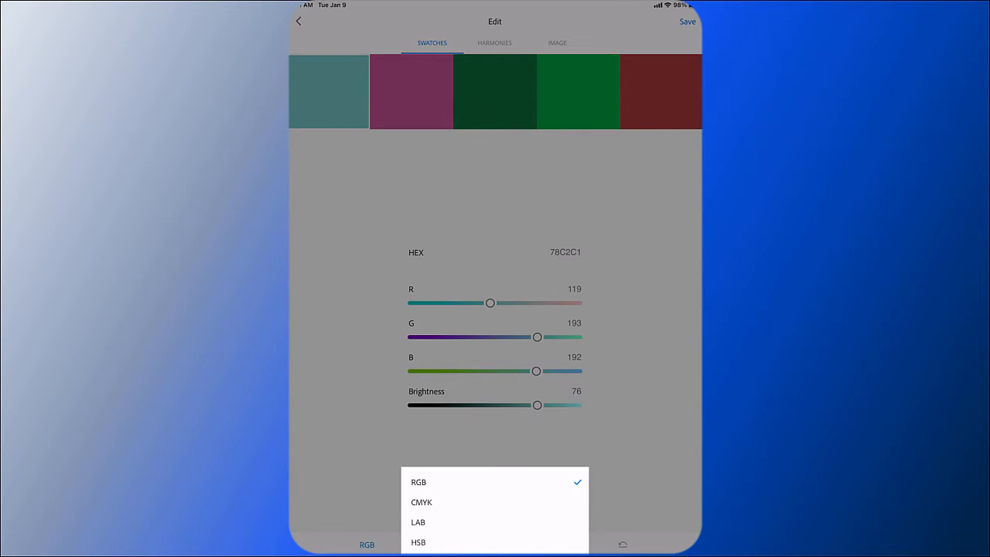
{"action": "left_click", "coordinate": [422, 502]}
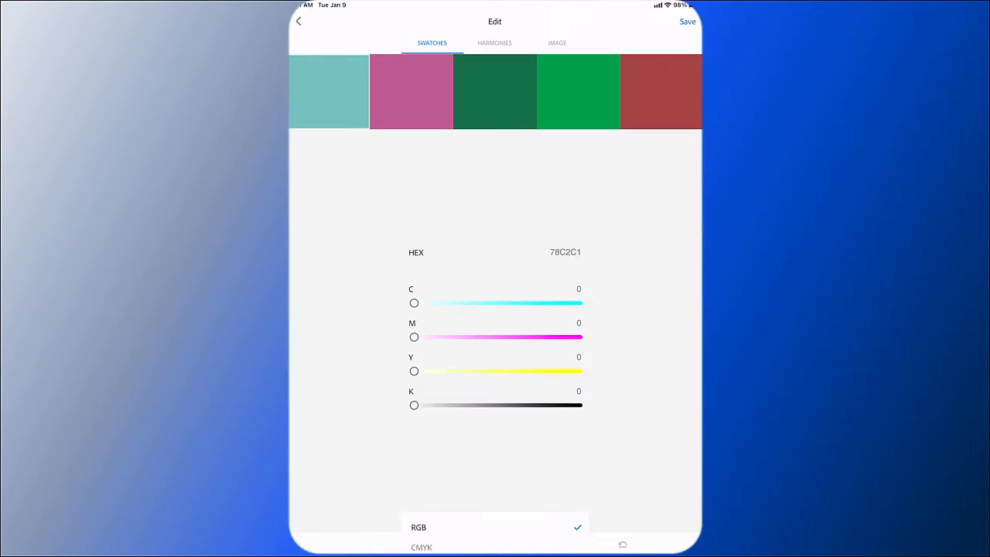
{"action": "left_click", "coordinate": [366, 545]}
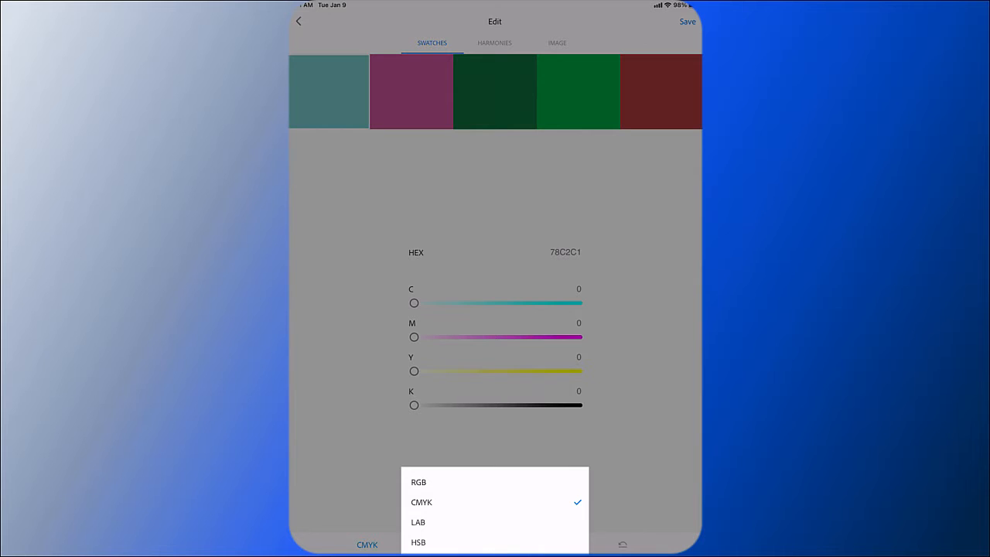
{"action": "left_click", "coordinate": [418, 482]}
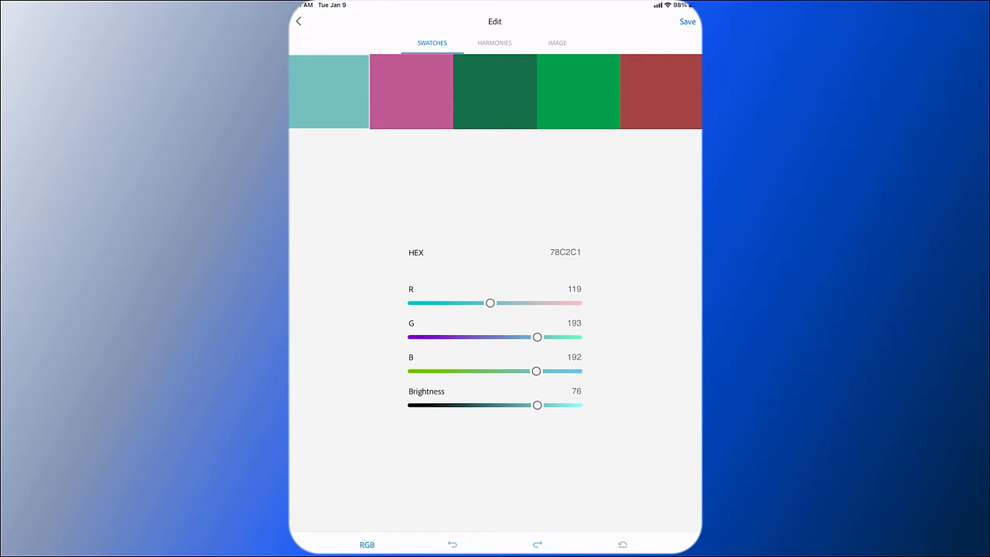
Step: Inspect the color values of the pink, bright green, red and dark green swatches
{"action": "left_click", "coordinate": [412, 92]}
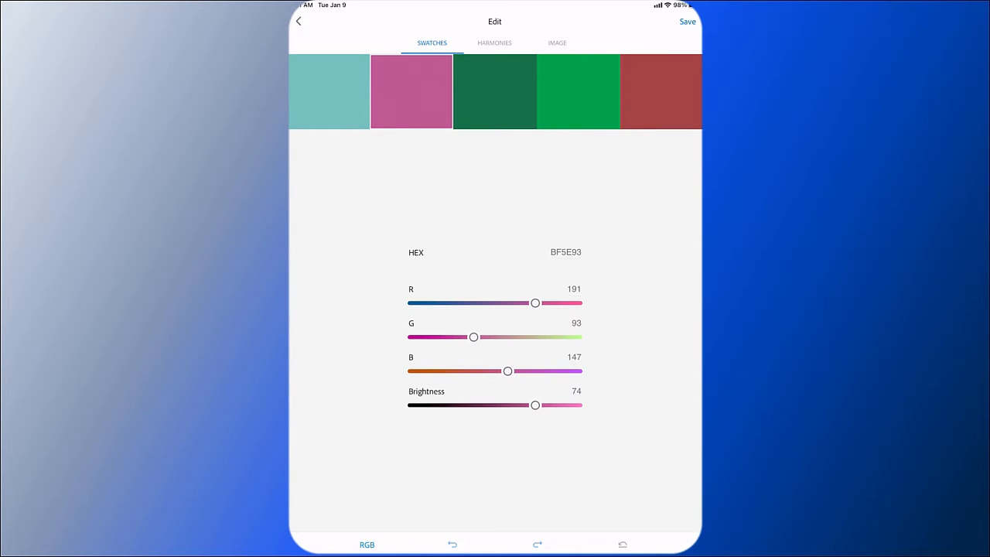
{"action": "left_click", "coordinate": [578, 91]}
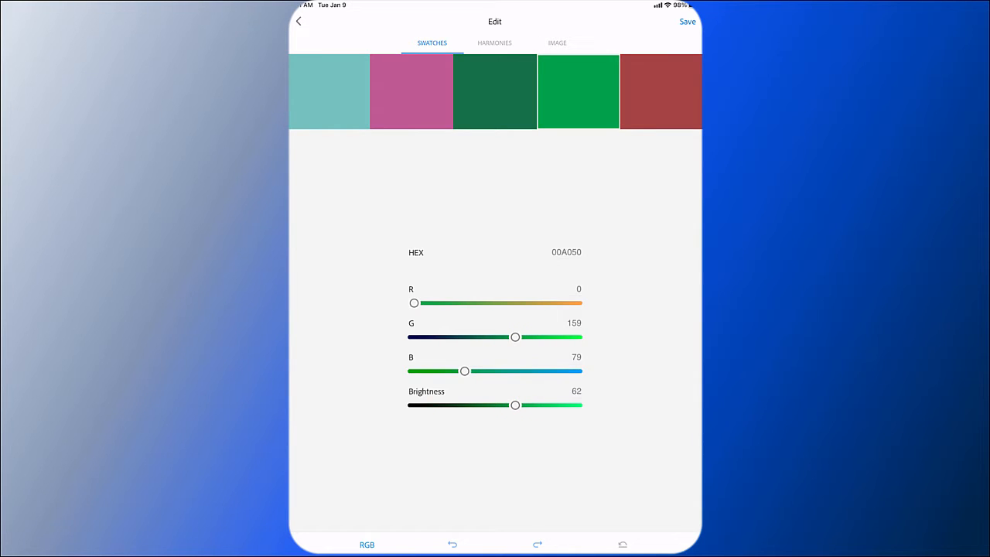
{"action": "left_click", "coordinate": [660, 92]}
{"action": "left_click", "coordinate": [495, 91]}
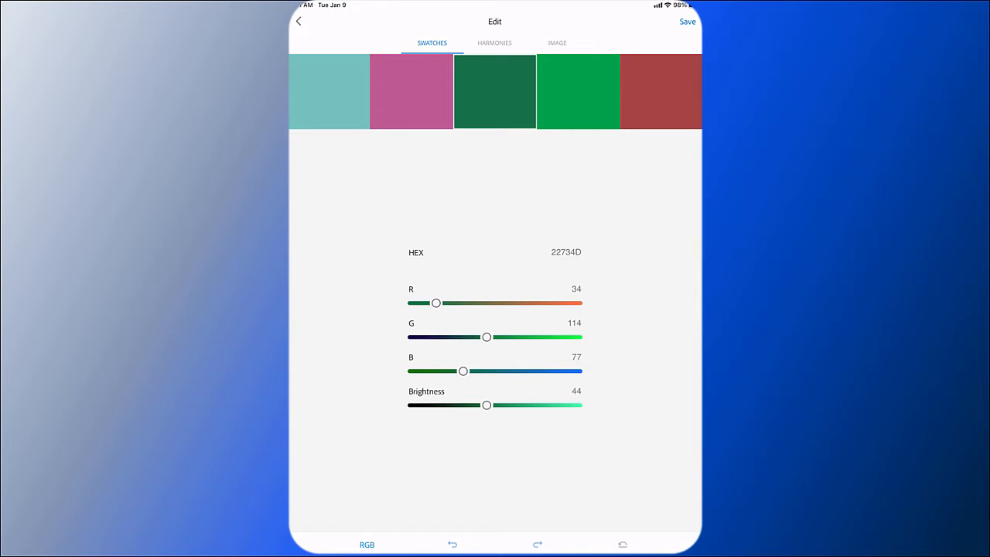
Step: Try the Analogous and Monochromatic harmony rules based on the dark green swatch
{"action": "left_click", "coordinate": [494, 43]}
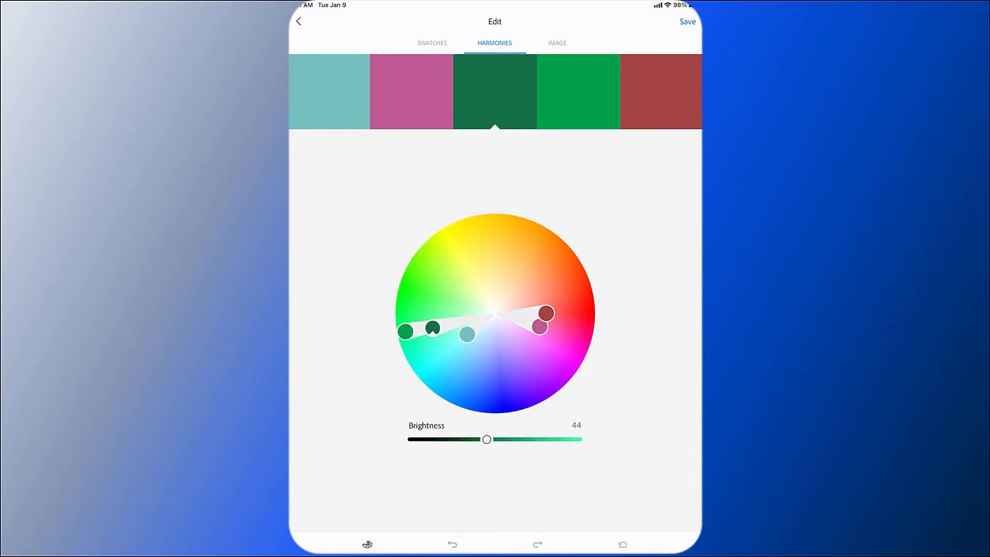
{"action": "left_click", "coordinate": [367, 545]}
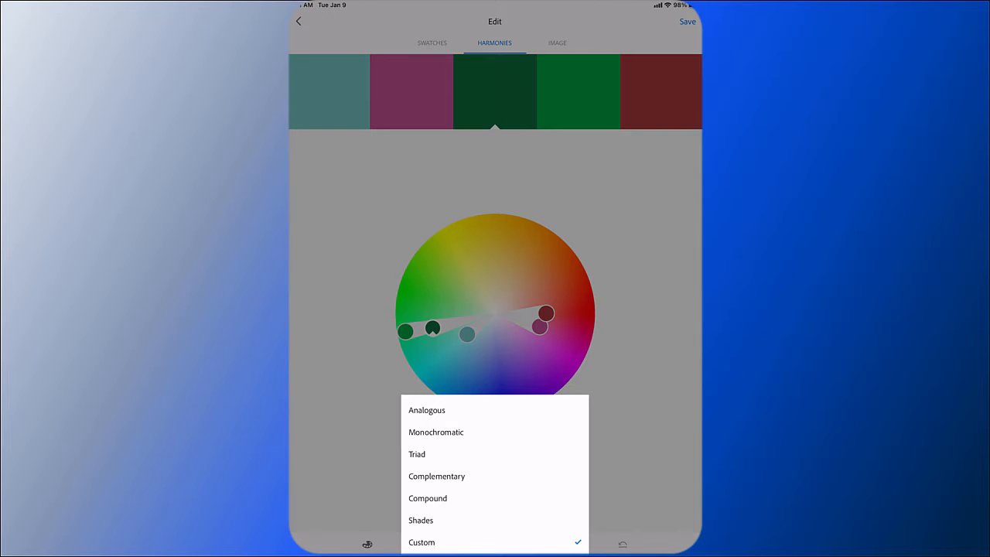
{"action": "left_click", "coordinate": [422, 542]}
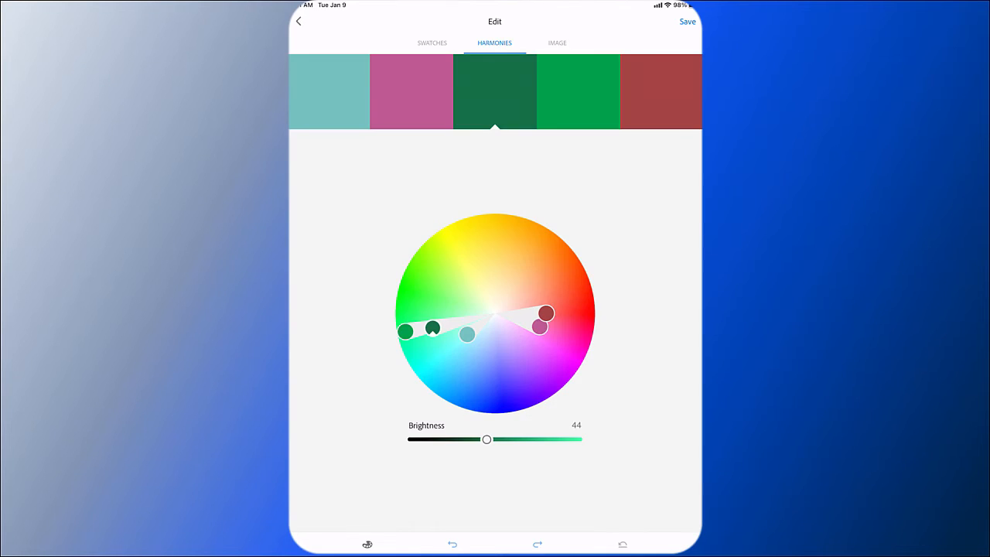
{"action": "left_click", "coordinate": [368, 544]}
{"action": "left_click", "coordinate": [427, 410]}
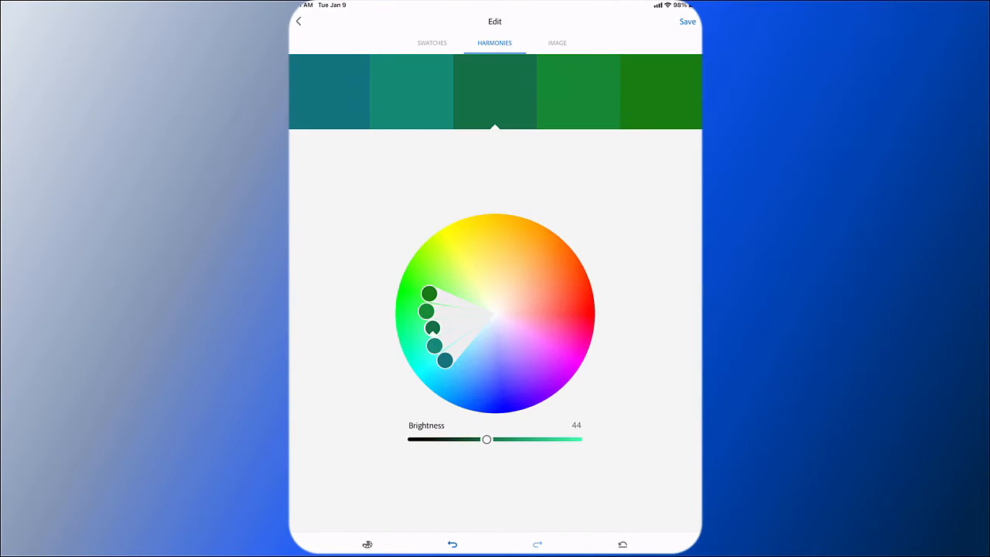
{"action": "left_click", "coordinate": [367, 544]}
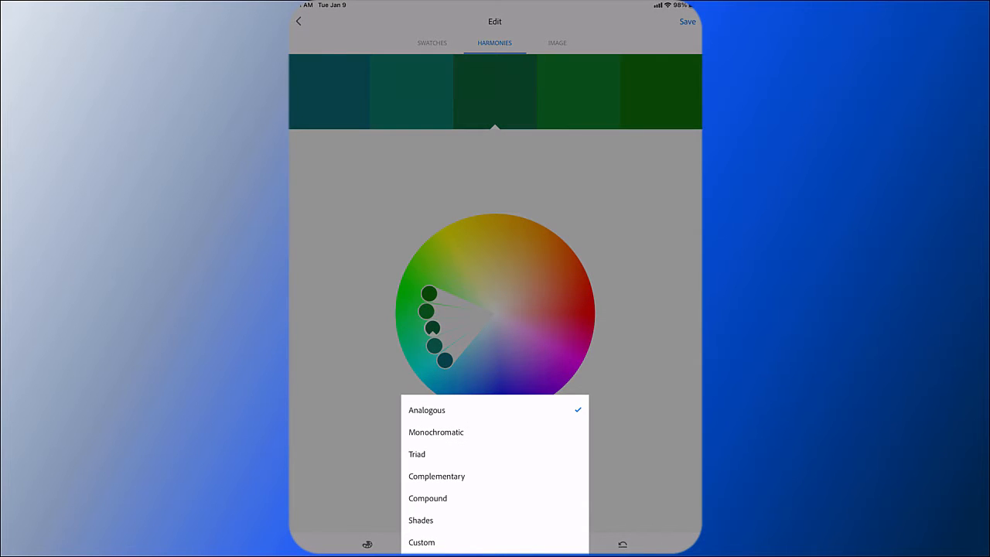
{"action": "left_click", "coordinate": [436, 432]}
Step: Try the Complementary and Triad harmony rules on the theme
{"action": "left_click", "coordinate": [367, 545]}
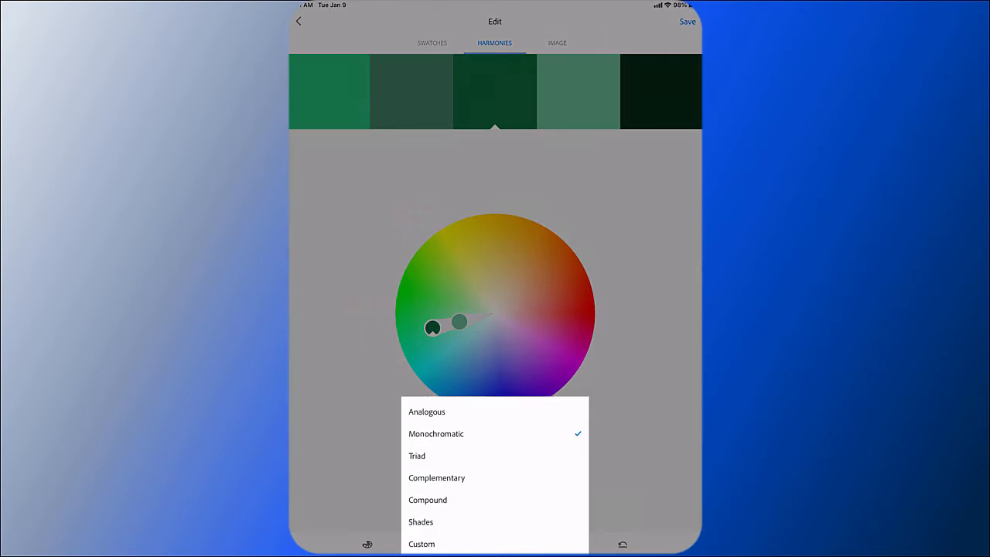
{"action": "left_click", "coordinate": [436, 475]}
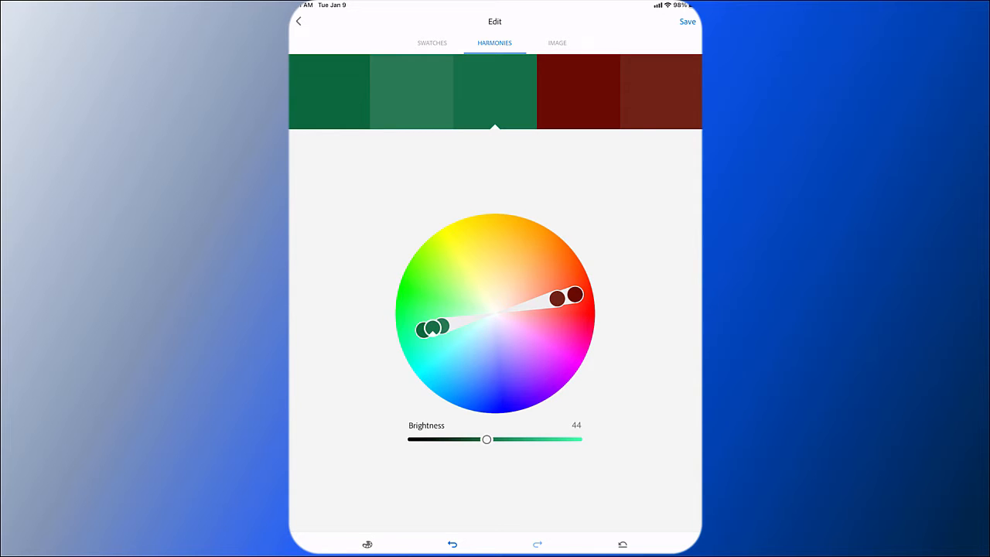
{"action": "left_click", "coordinate": [367, 544]}
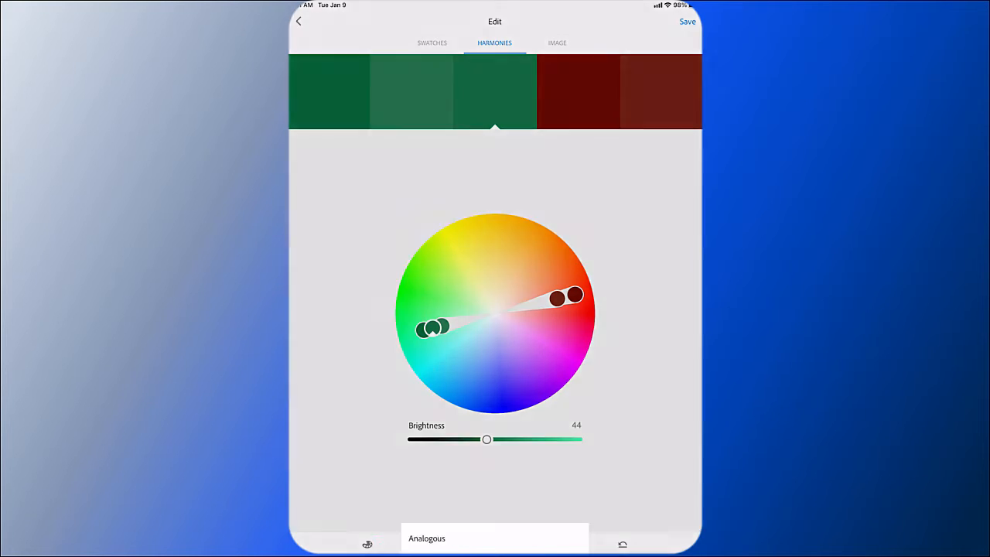
{"action": "left_click", "coordinate": [417, 454]}
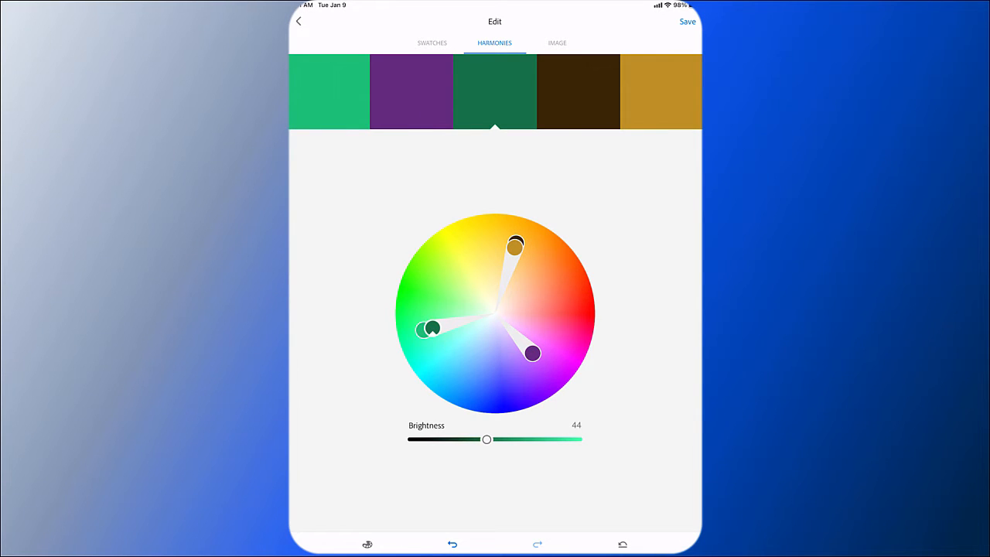
{"action": "left_click", "coordinate": [368, 545]}
{"action": "left_click", "coordinate": [437, 433]}
Step: Try resampling the first swatch from a teal leaf in the source image, and undo it
{"action": "left_click", "coordinate": [557, 42]}
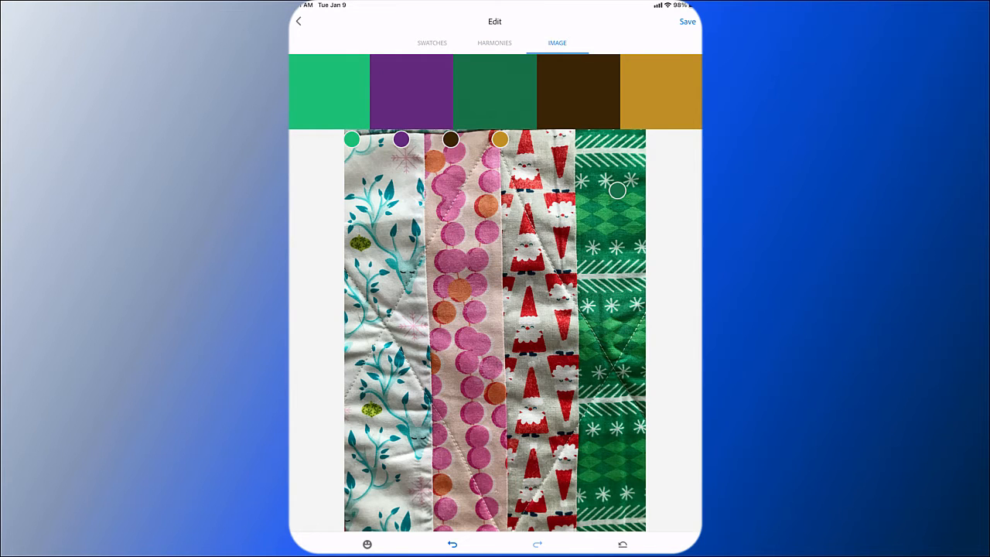
{"action": "mouse_move", "coordinate": [352, 139]}
{"action": "left_mouse_down"}
{"action": "mouse_move", "coordinate": [393, 176]}
{"action": "mouse_move", "coordinate": [398, 194]}
{"action": "mouse_move", "coordinate": [389, 195]}
{"action": "left_mouse_up"}
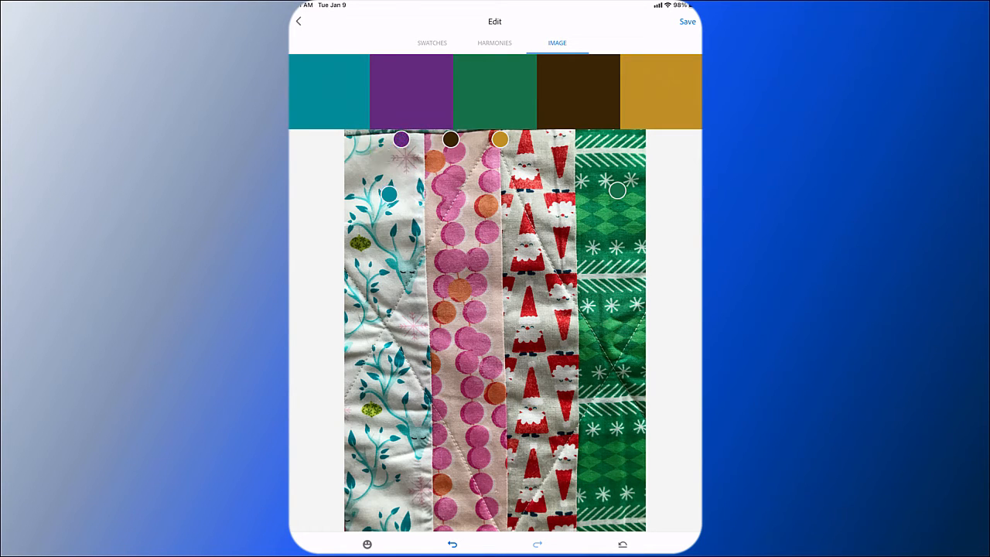
{"action": "left_click", "coordinate": [452, 544]}
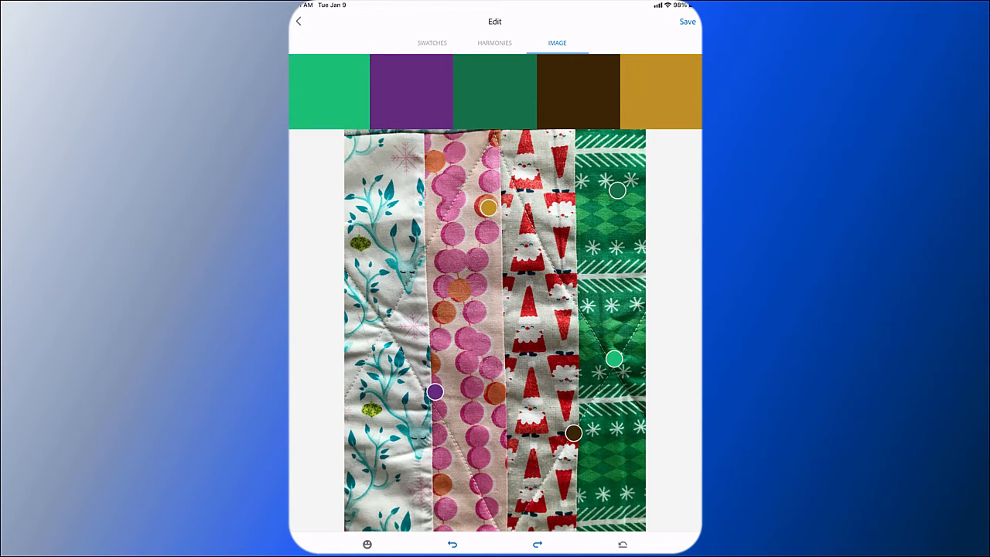
Step: Undo the harmony rule changes back to the original colors sampled from the photo
{"action": "left_click", "coordinate": [453, 545]}
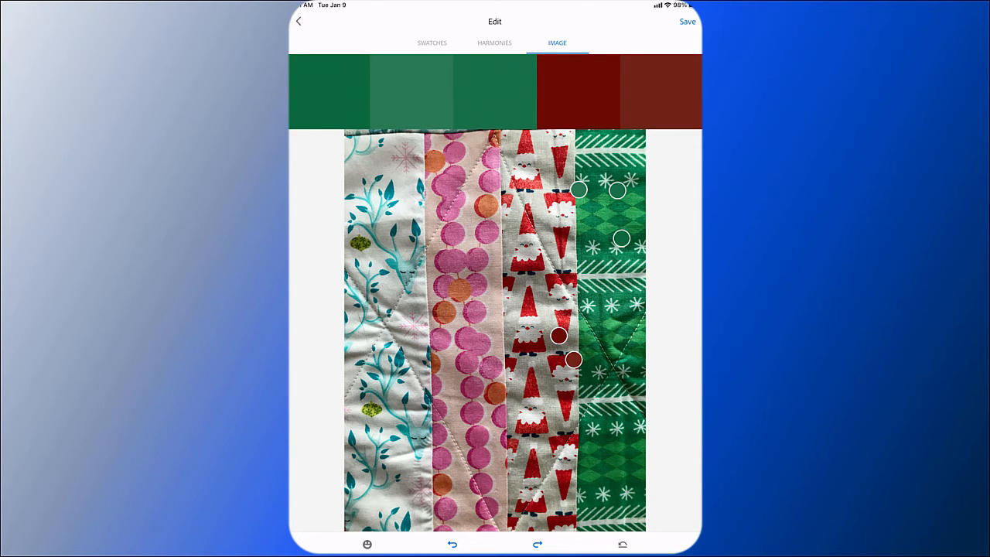
{"action": "left_click", "coordinate": [453, 544]}
{"action": "left_click", "coordinate": [452, 545]}
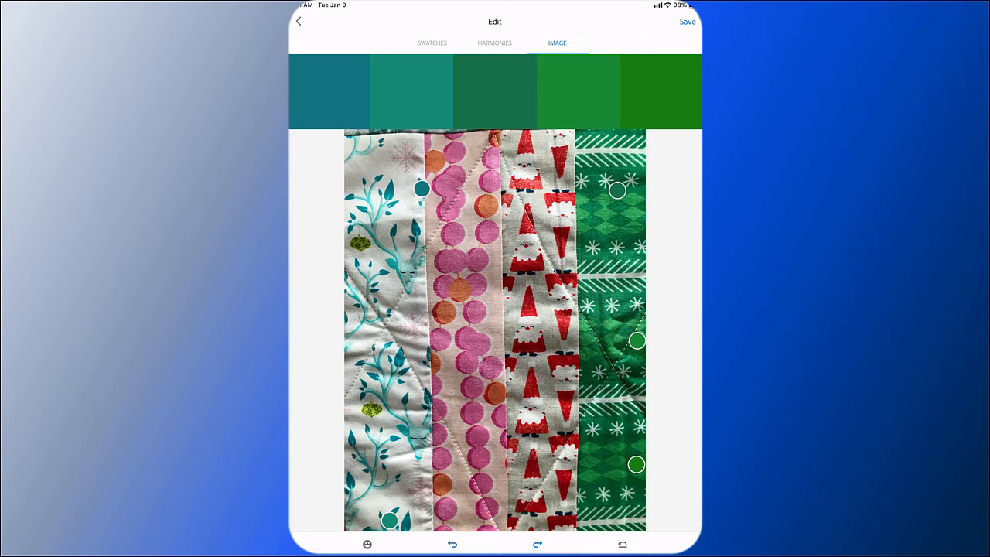
{"action": "left_click", "coordinate": [452, 544]}
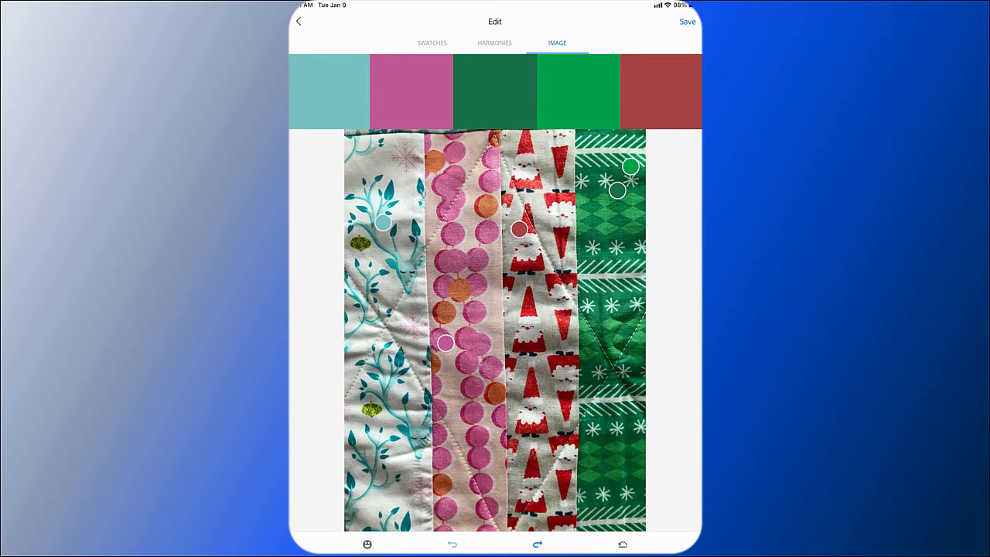
Step: Open the save settings for the edited color theme and name it Placemat
{"action": "left_click", "coordinate": [688, 21]}
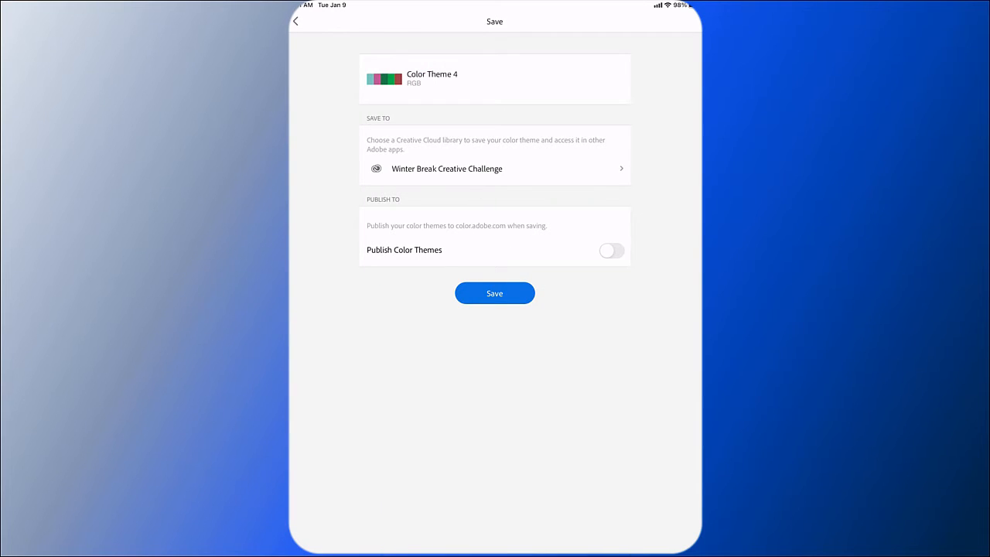
{"action": "left_click", "coordinate": [433, 74]}
{"action": "left_click", "coordinate": [671, 476]}
{"action": "left_click", "coordinate": [432, 74]}
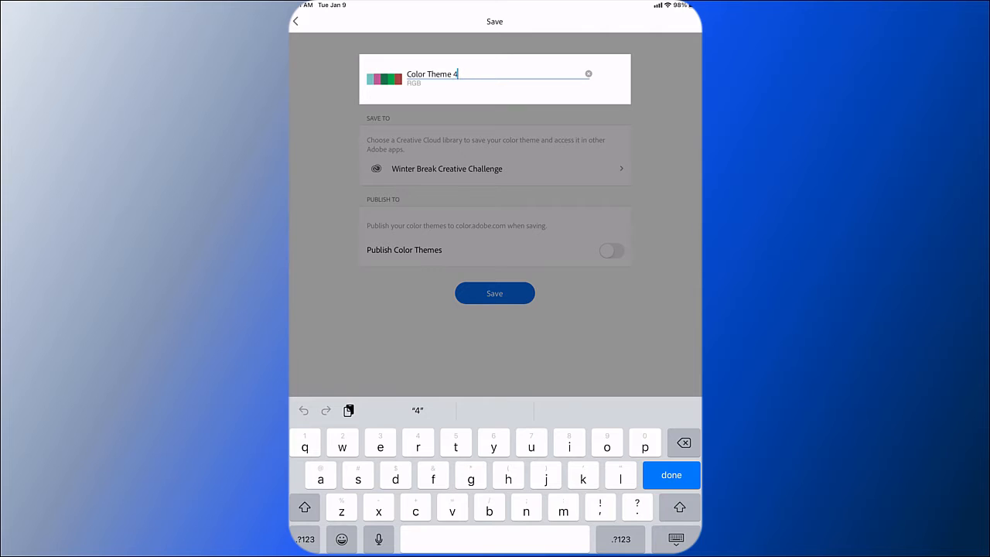
{"action": "key", "text": "BackSpace"}
{"action": "key", "text": "BackSpace"}
{"action": "key", "text": "BackSpace"}
{"action": "key", "text": "BackSpace"}
{"action": "key", "text": "BackSpace"}
{"action": "key", "text": "BackSpace"}
{"action": "key", "text": "BackSpace"}
{"action": "key", "text": "BackSpace"}
{"action": "key", "text": "BackSpace"}
{"action": "key", "text": "BackSpace"}
{"action": "key", "text": "BackSpace"}
{"action": "key", "text": "BackSpace"}
{"action": "key", "text": "BackSpace"}
{"action": "type", "text": "Placemat"}
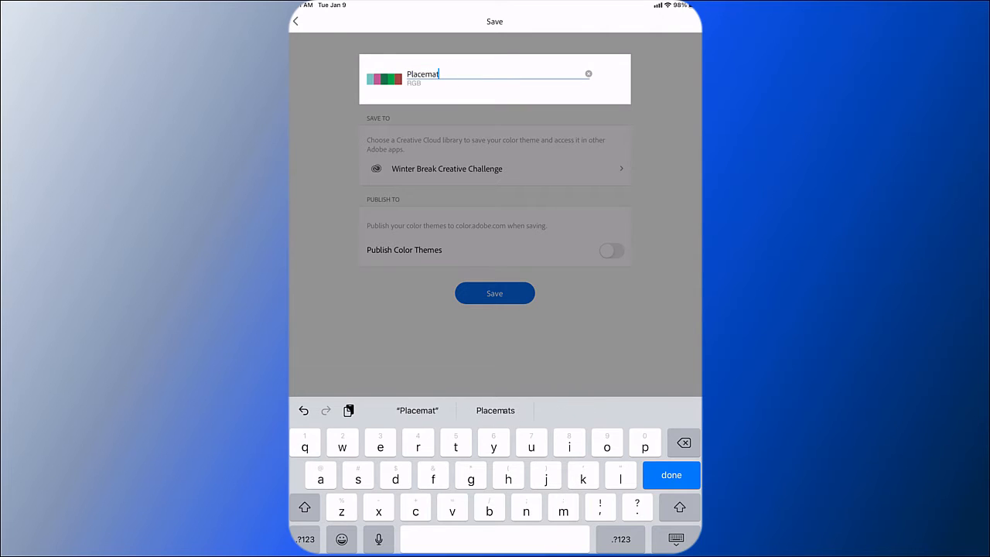
{"action": "key", "text": "Return"}
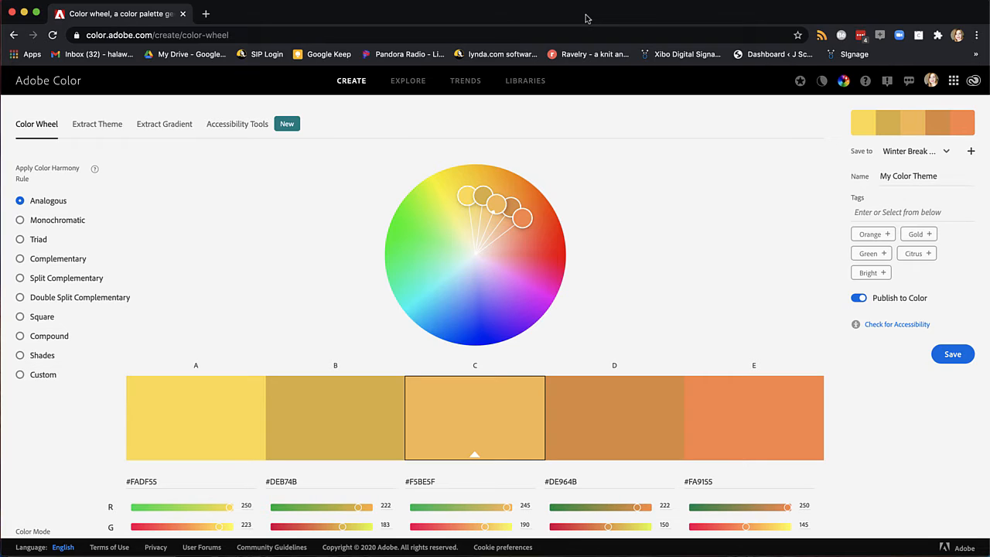
Step: Check the What's New enhancements, and try the dark interface theme before restoring the light one
{"action": "left_click", "coordinate": [802, 86]}
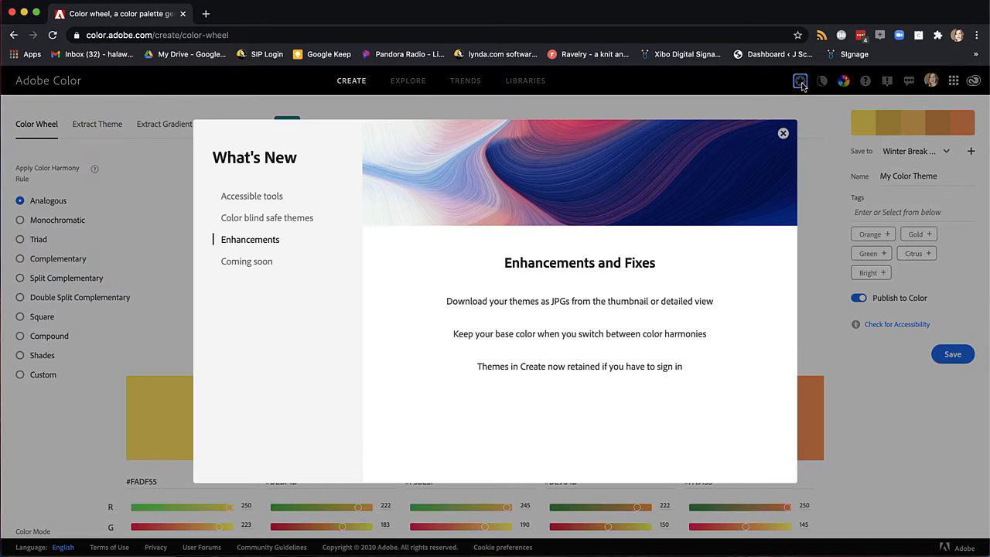
{"action": "left_click", "coordinate": [784, 135]}
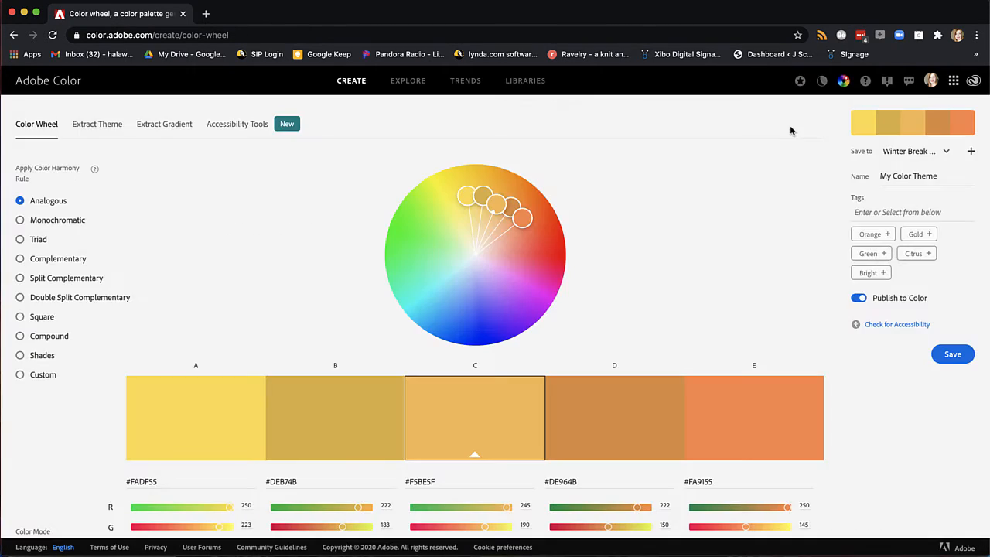
{"action": "left_click", "coordinate": [822, 82]}
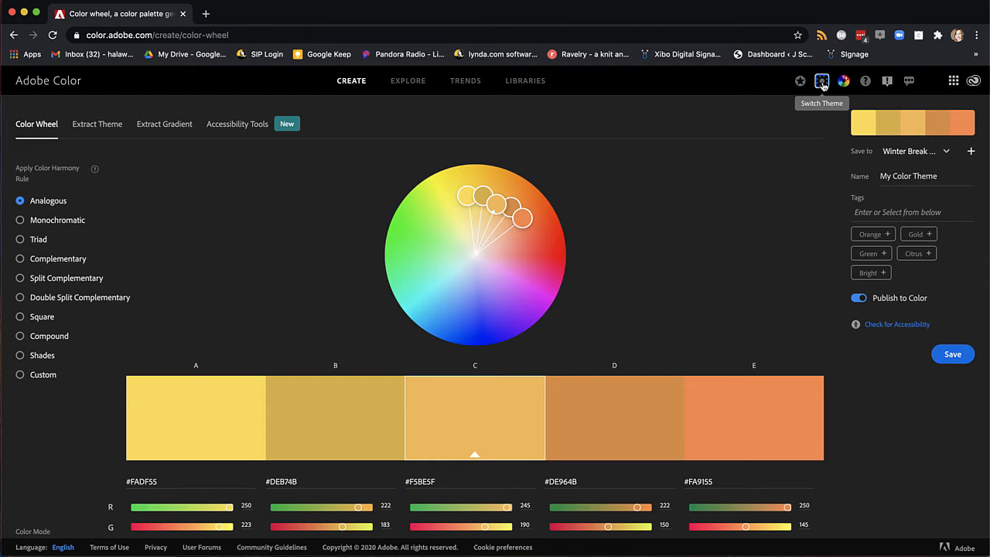
{"action": "left_click", "coordinate": [822, 82]}
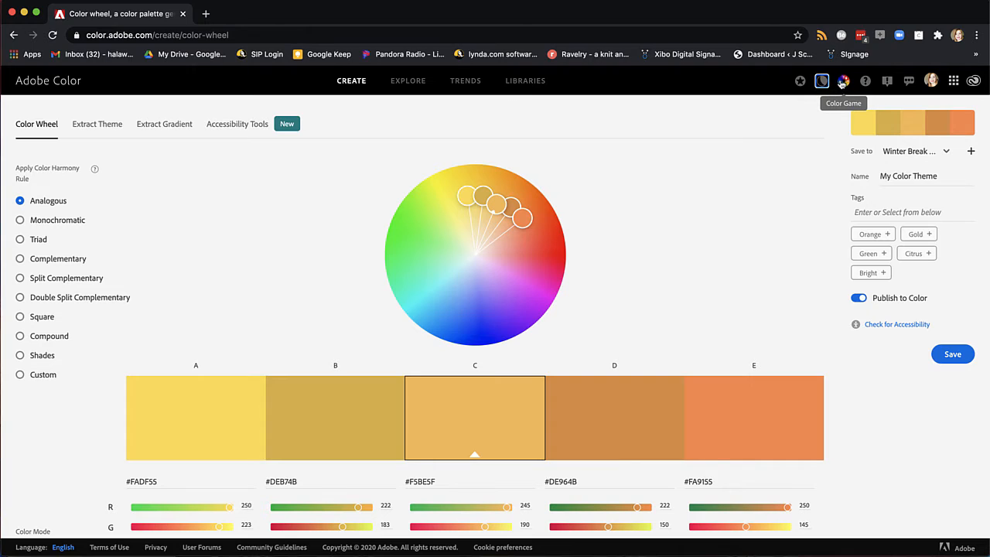
Step: Look at the Color Game page, the account details and the list of web apps and services
{"action": "left_click", "coordinate": [843, 81]}
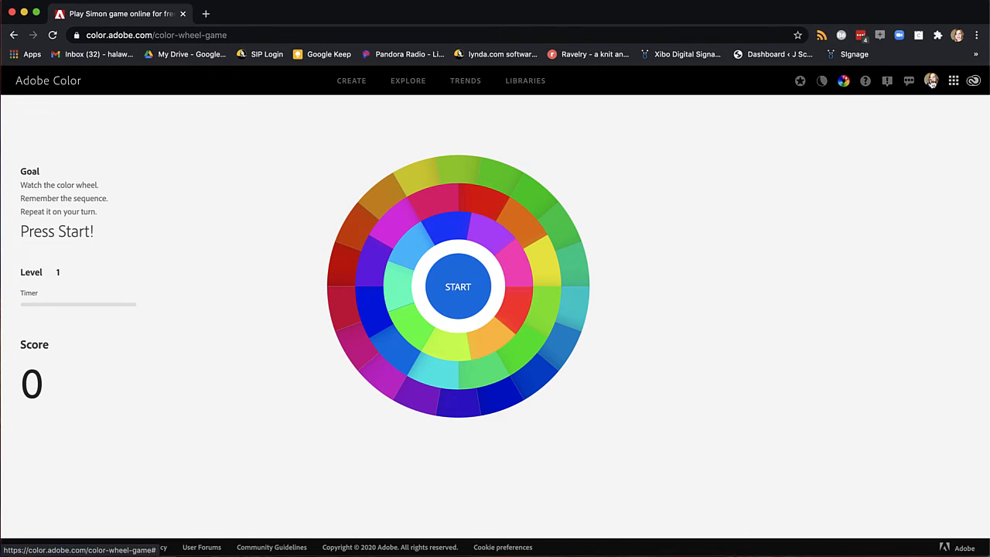
{"action": "left_click", "coordinate": [932, 81]}
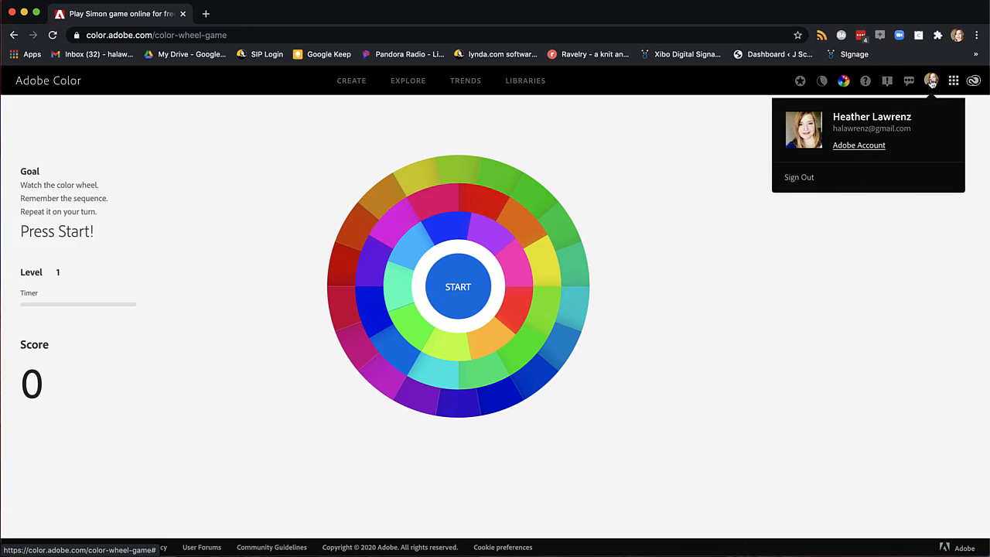
{"action": "left_click", "coordinate": [953, 82]}
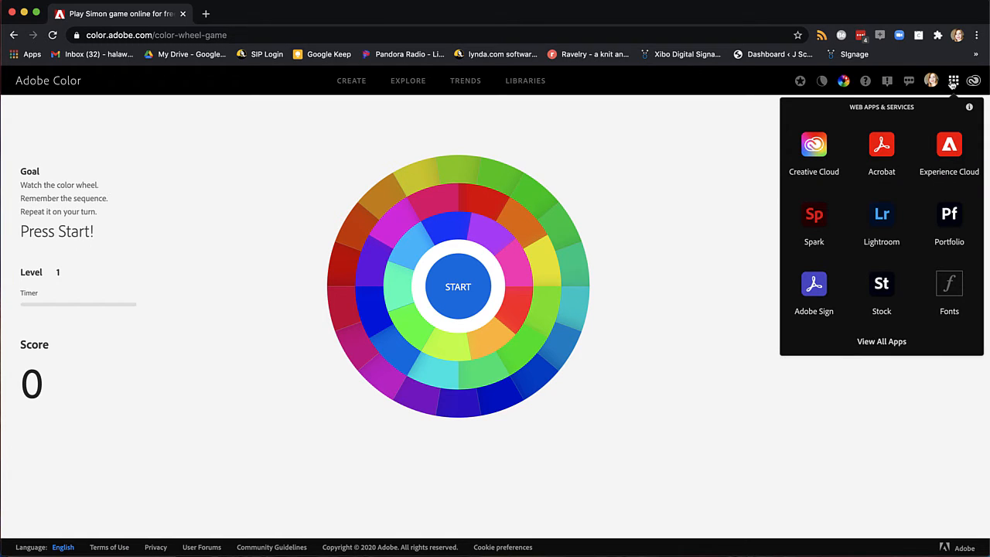
{"action": "left_click", "coordinate": [738, 141]}
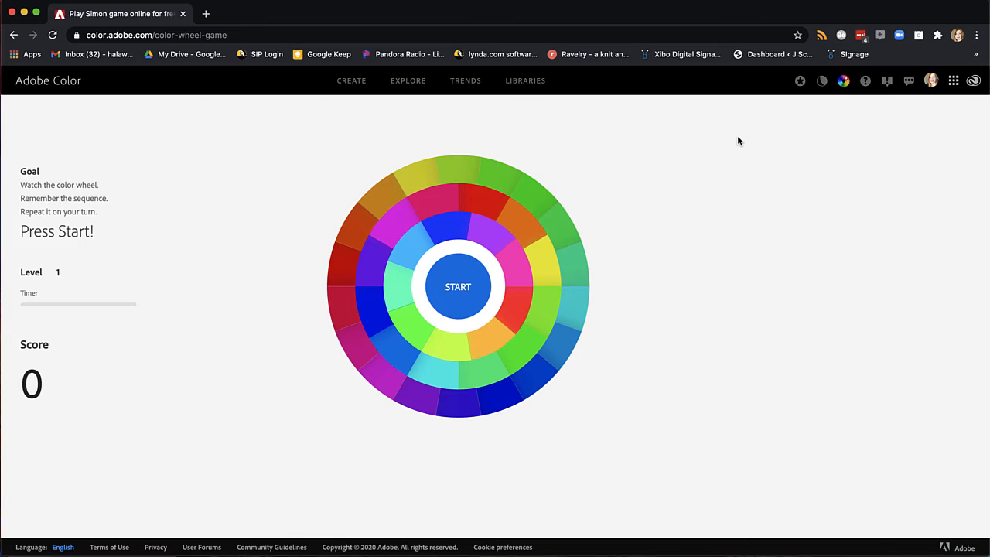
Step: Return to the color wheel and move the base color of the Analogous theme to mint green #4BF5C7
{"action": "left_click", "coordinate": [352, 81]}
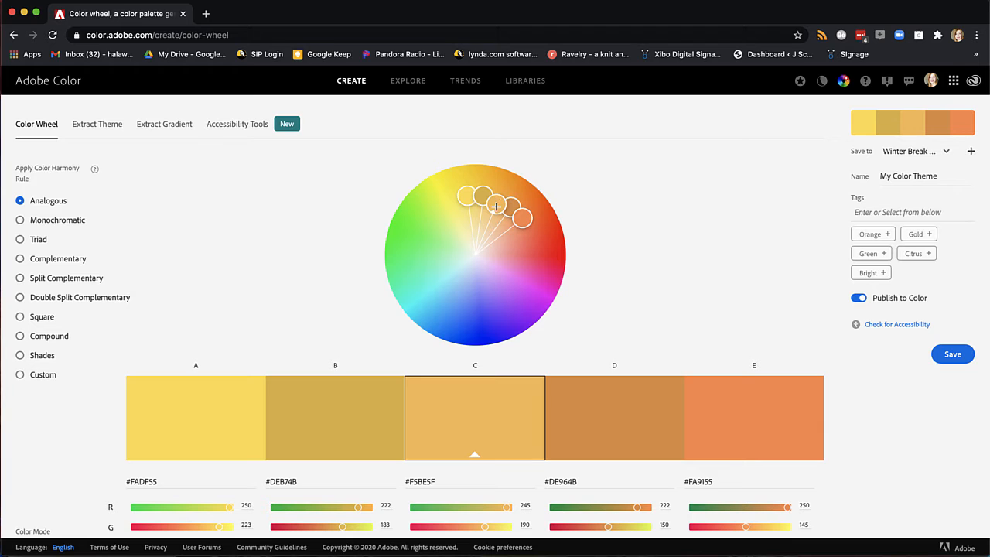
{"action": "left_click_drag", "start_coordinate": [489, 208], "coordinate": [415, 281]}
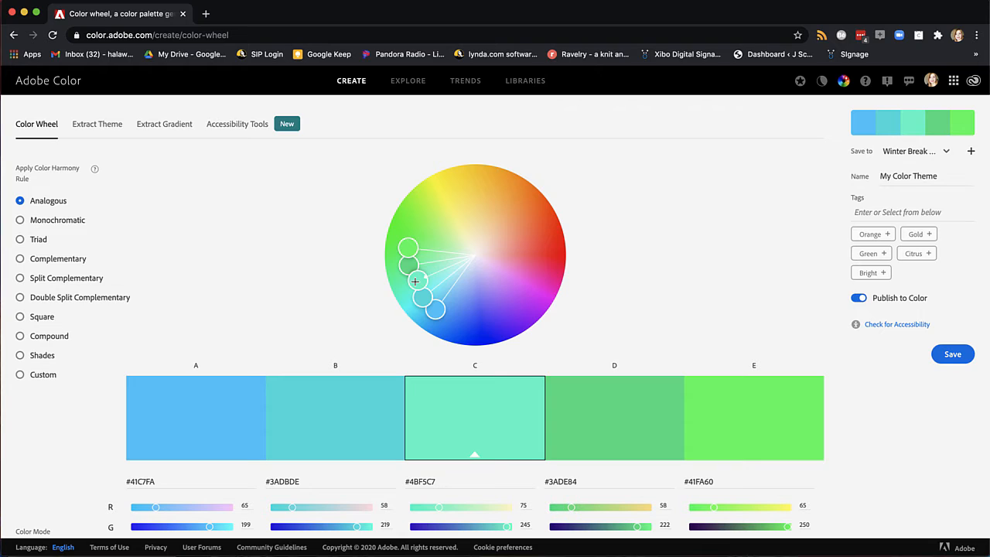
Step: Try each remaining harmony rule in turn on the mint base color, from Monochromatic through Shades to Custom
{"action": "left_click", "coordinate": [20, 221]}
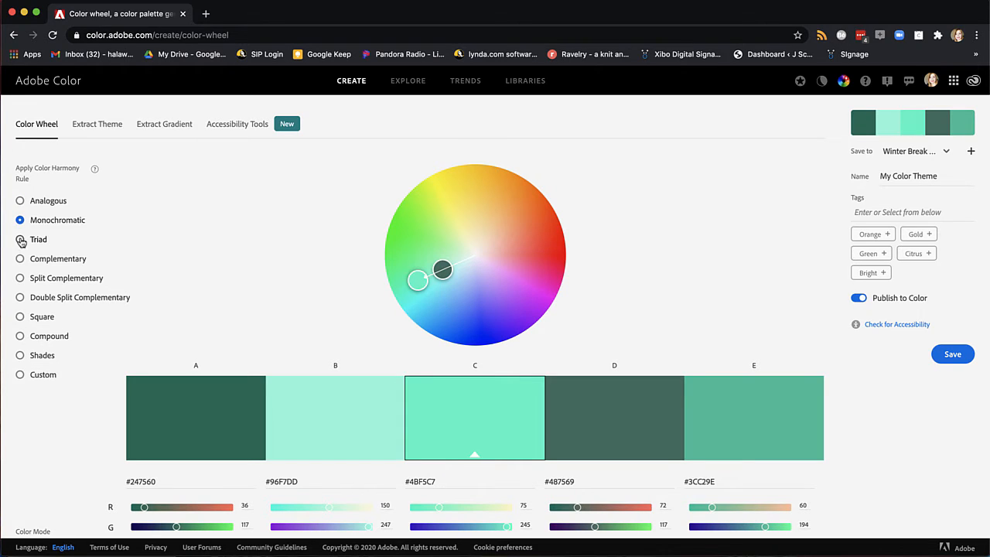
{"action": "left_click", "coordinate": [20, 240]}
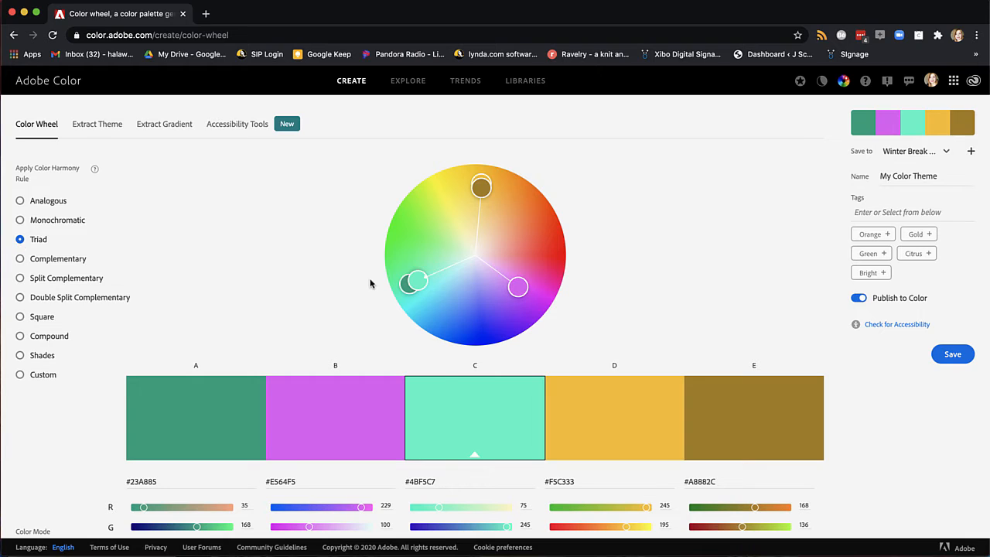
{"action": "left_click", "coordinate": [20, 260]}
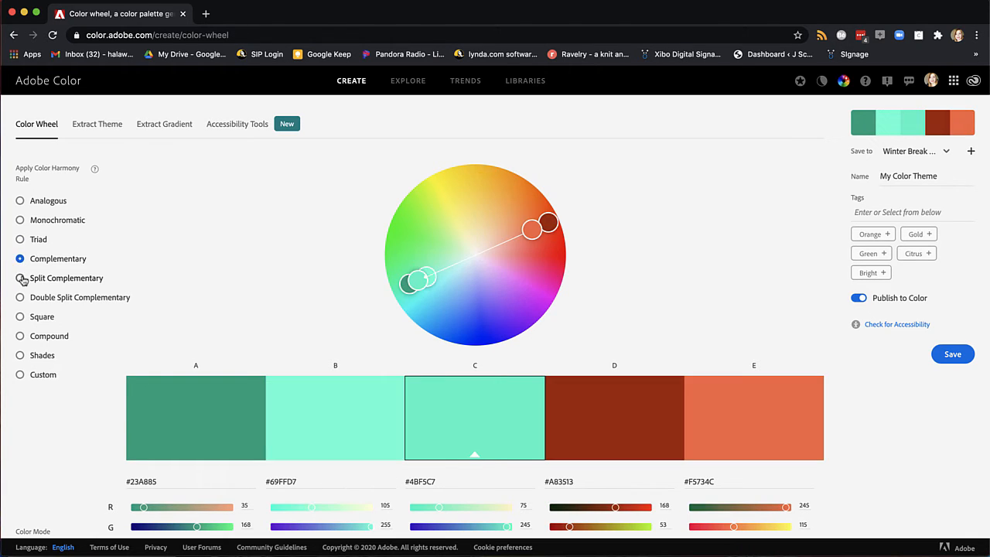
{"action": "left_click", "coordinate": [20, 279]}
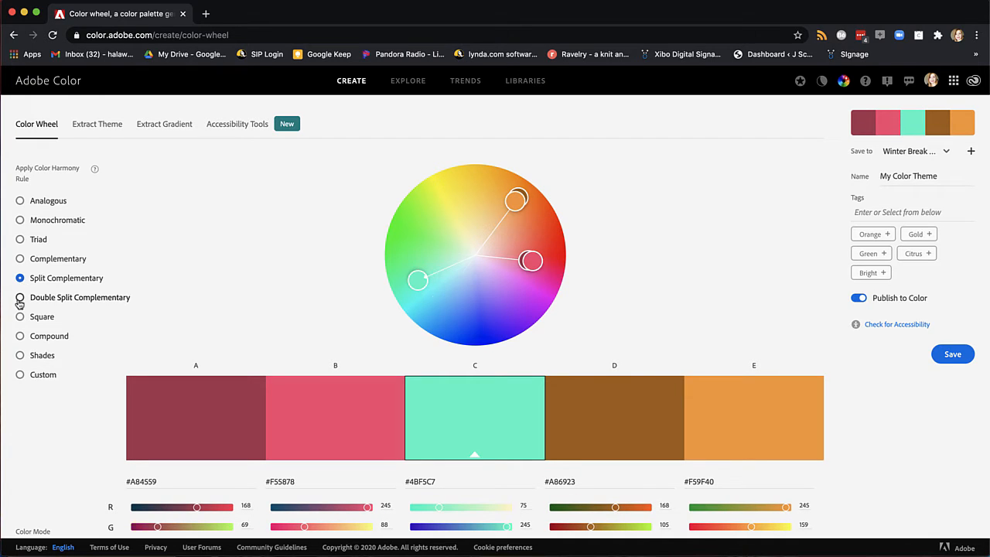
{"action": "left_click", "coordinate": [20, 299]}
{"action": "left_click", "coordinate": [20, 317]}
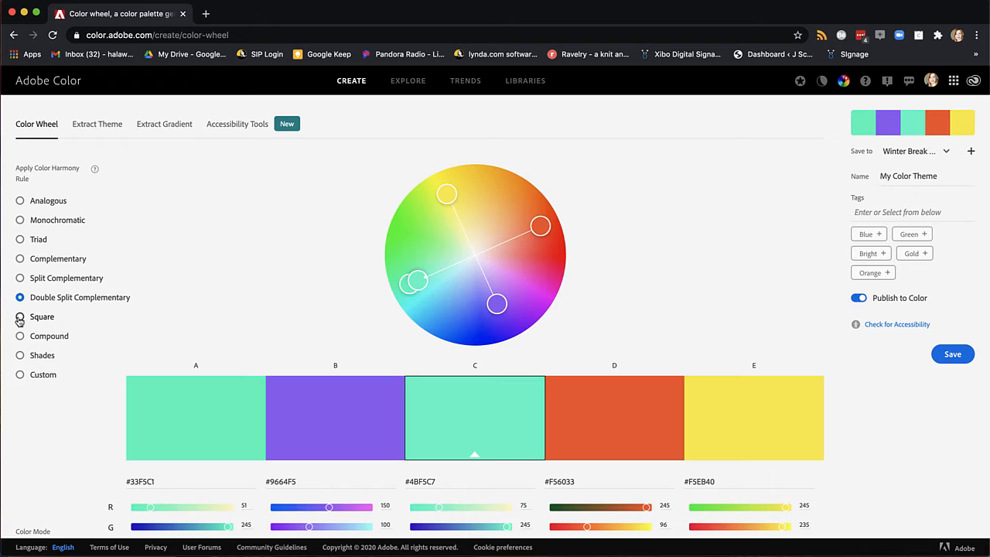
{"action": "left_click", "coordinate": [20, 336]}
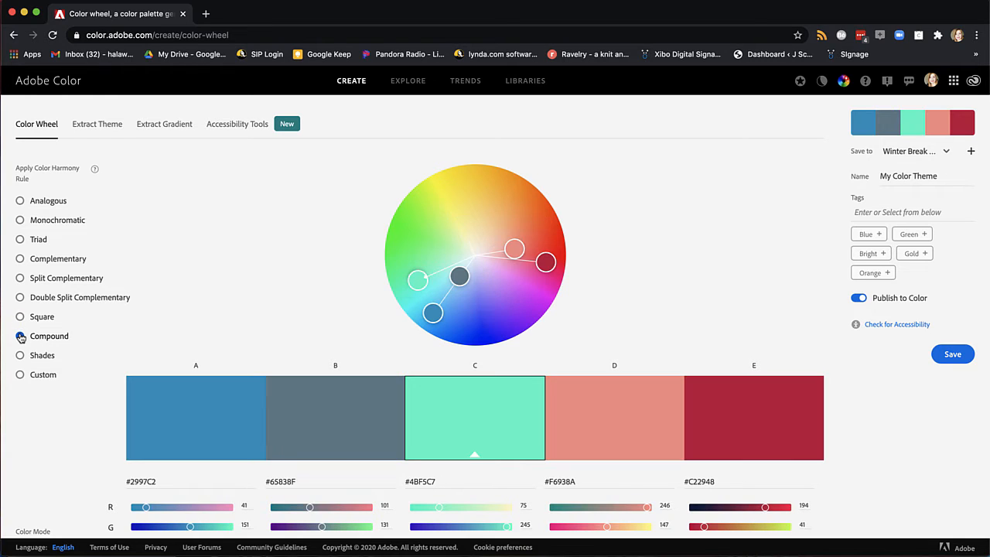
{"action": "left_click", "coordinate": [20, 356]}
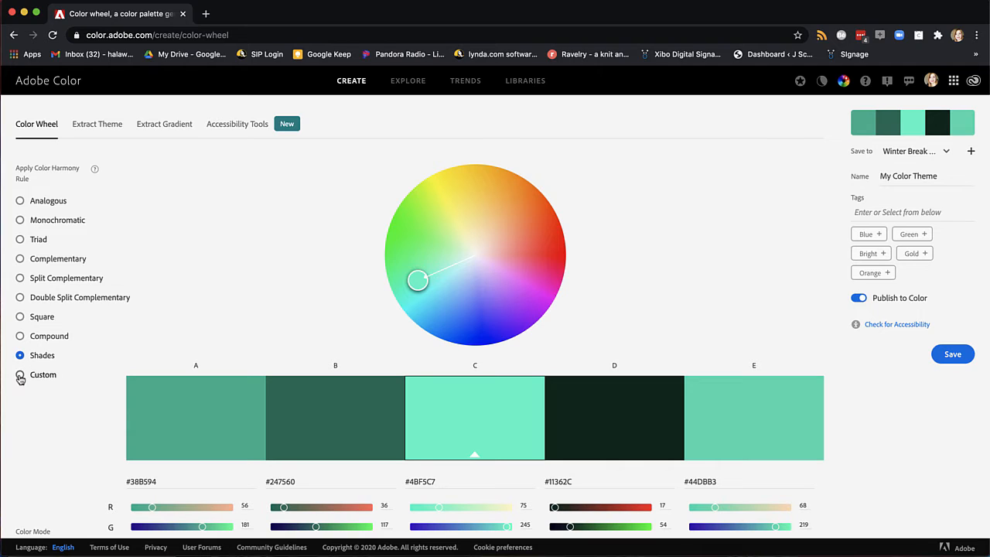
{"action": "left_click", "coordinate": [21, 374]}
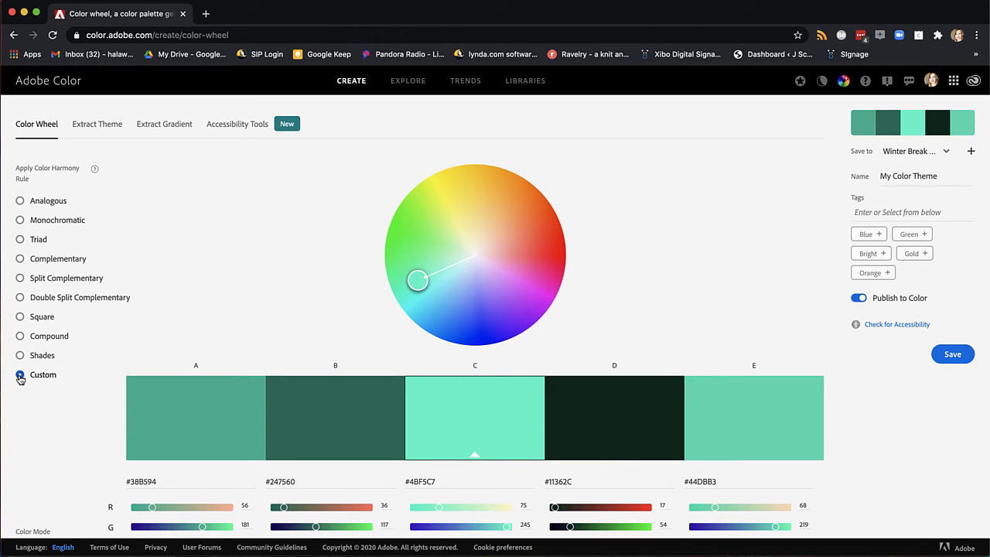
Step: Compare the Double Split and Split Complementary rules, and try shifting brown swatch D to #A88F53 on the wheel
{"action": "left_click", "coordinate": [20, 299]}
{"action": "left_click", "coordinate": [20, 318]}
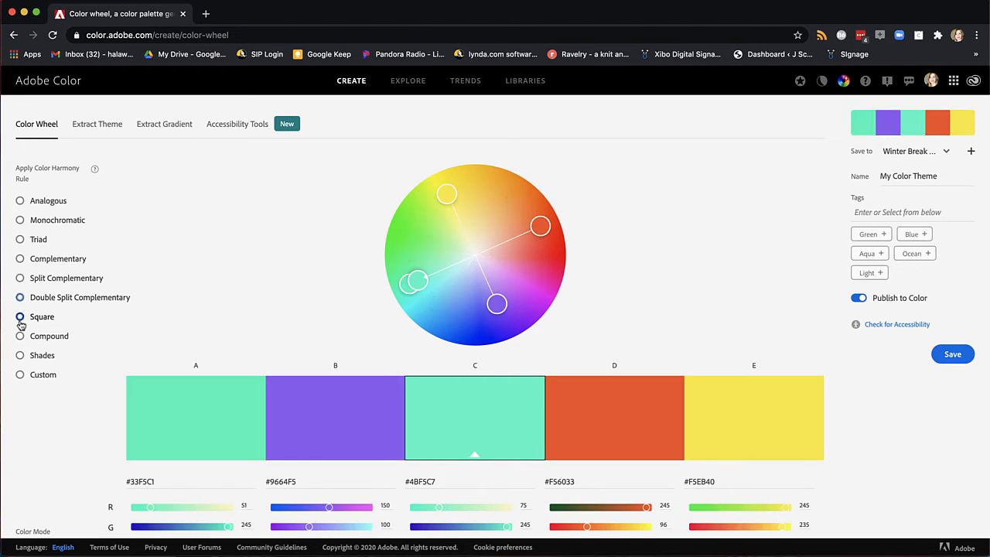
{"action": "left_click", "coordinate": [20, 279]}
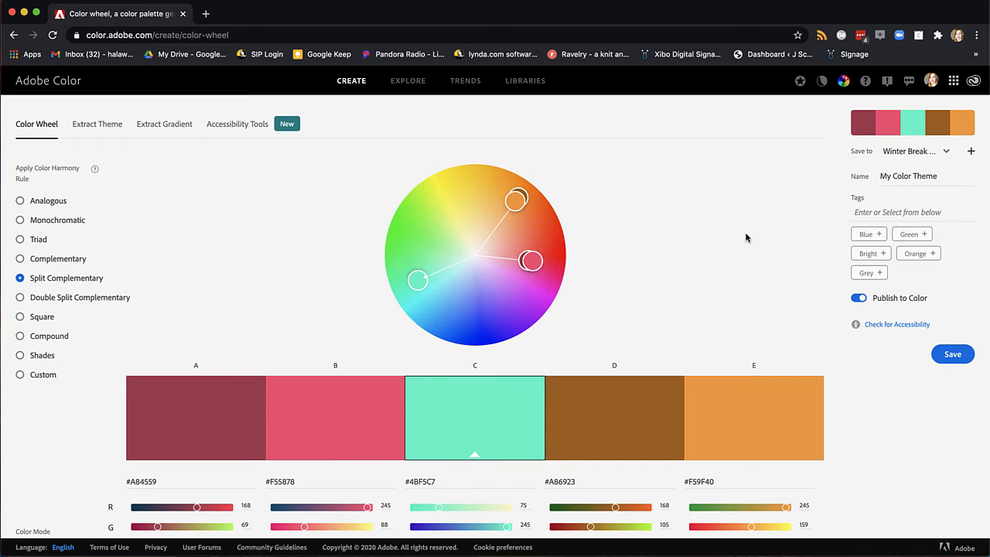
{"action": "left_click", "coordinate": [647, 391]}
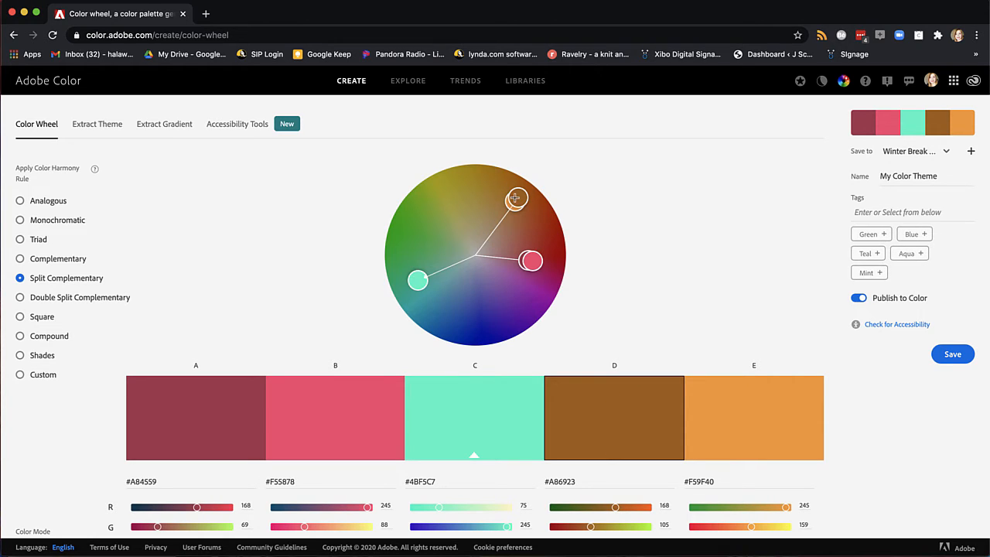
{"action": "left_click_drag", "start_coordinate": [517, 199], "coordinate": [485, 209]}
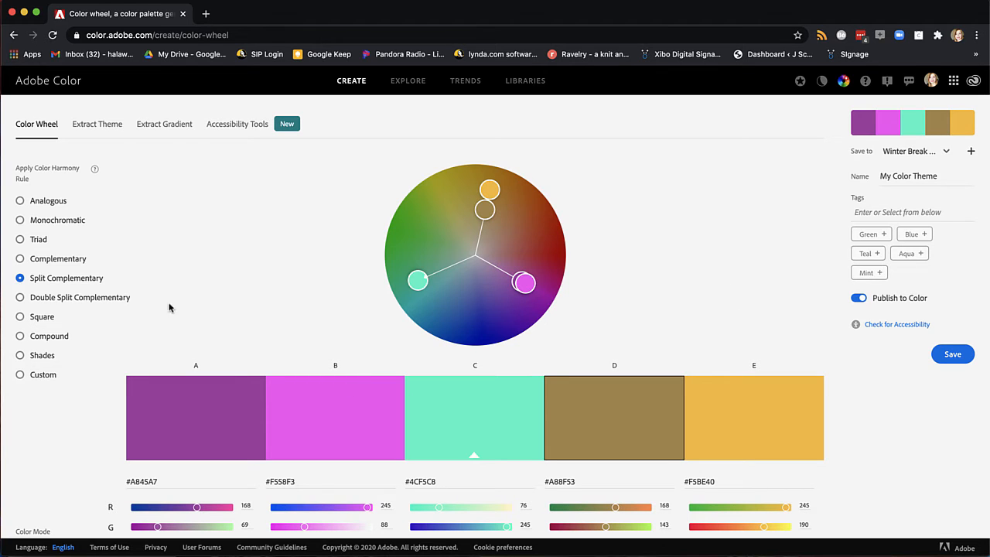
Step: Shift the base color to #4AF5D7, try the Complementary rule, and reapply Split Complementary
{"action": "left_click", "coordinate": [417, 283]}
{"action": "left_click_drag", "start_coordinate": [417, 285], "coordinate": [420, 289]}
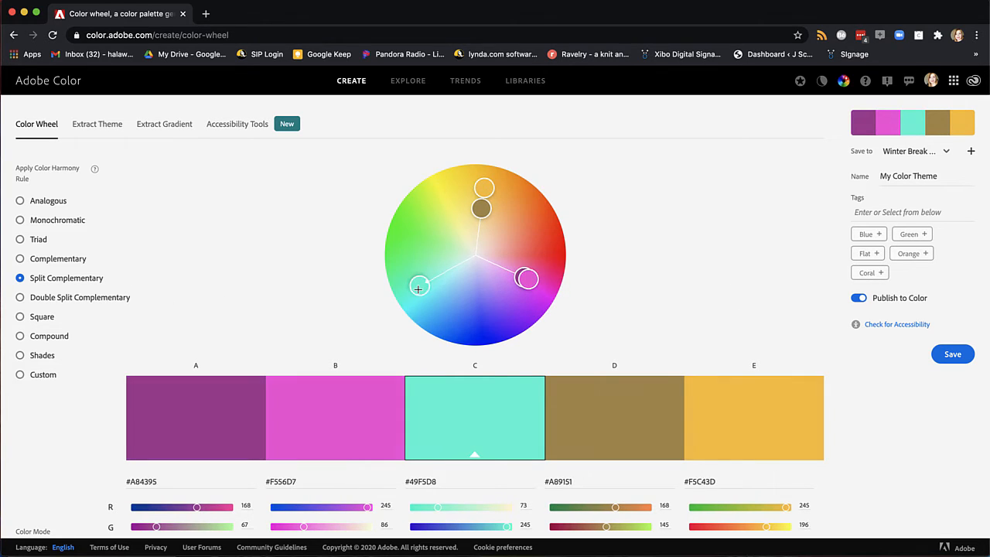
{"action": "left_click", "coordinate": [19, 260]}
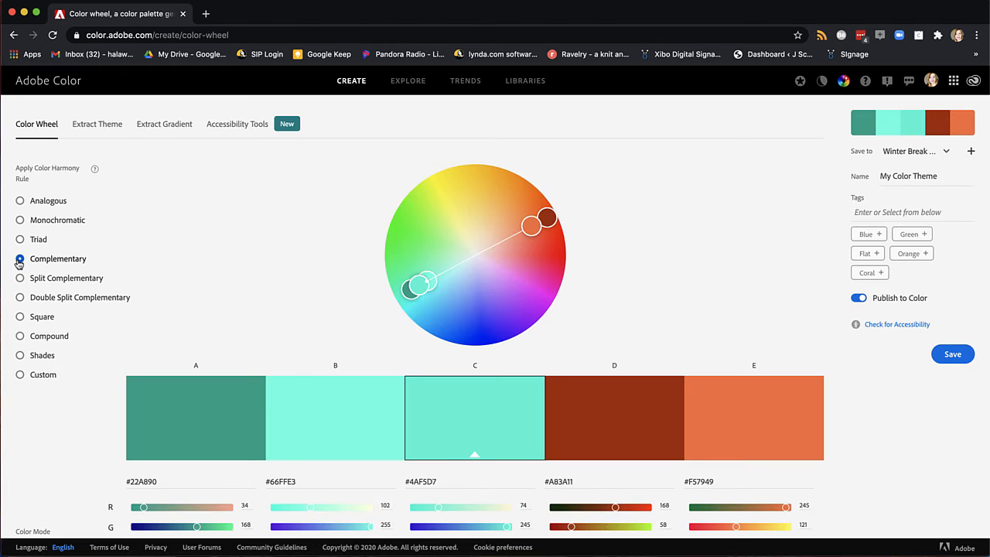
{"action": "left_click", "coordinate": [20, 278]}
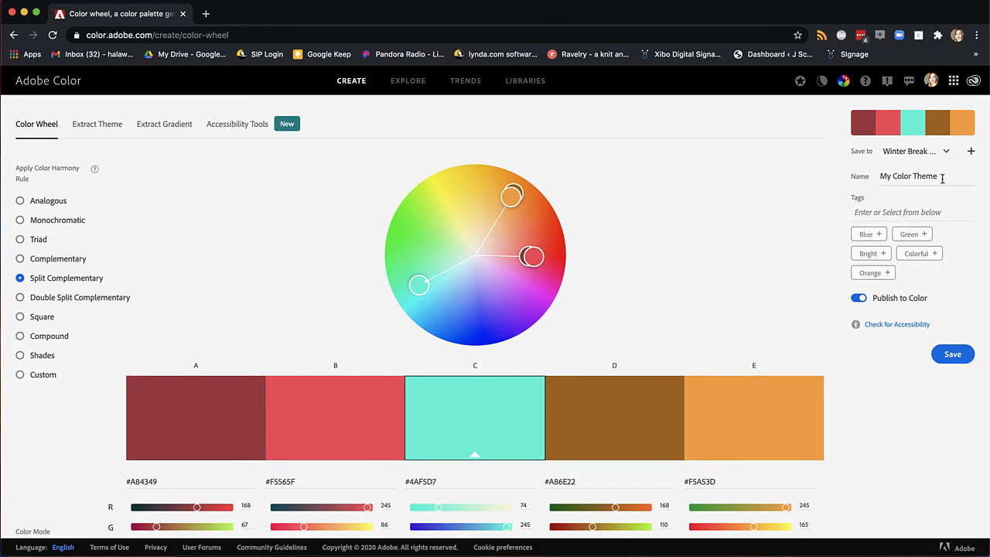
Step: Name the theme "pinks greens", turn off publishing to Color, and save it to the Winter Break Creative Challenge library
{"action": "left_click_drag", "start_coordinate": [942, 179], "coordinate": [877, 178]}
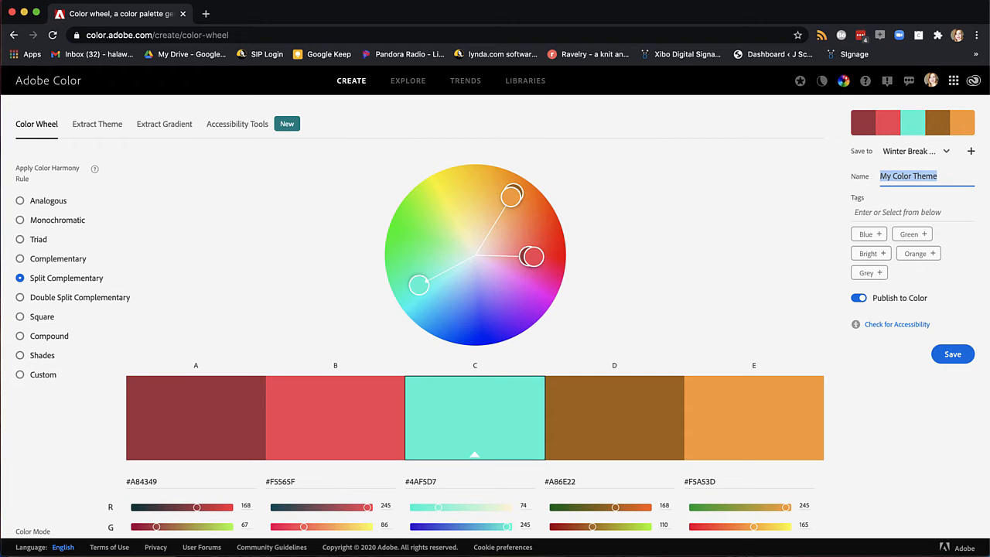
{"action": "type", "text": "pinks greens"}
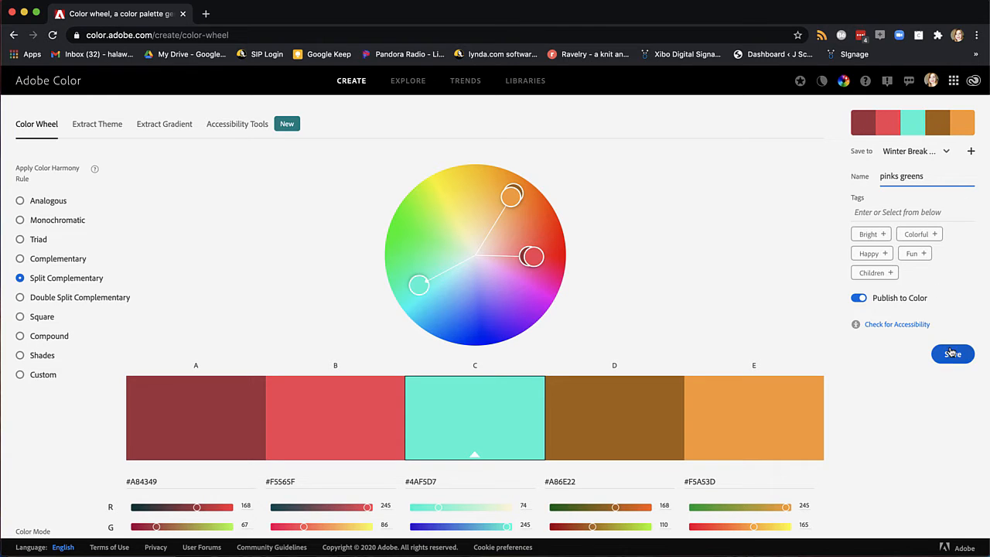
{"action": "left_click", "coordinate": [856, 298]}
{"action": "left_click", "coordinate": [952, 355]}
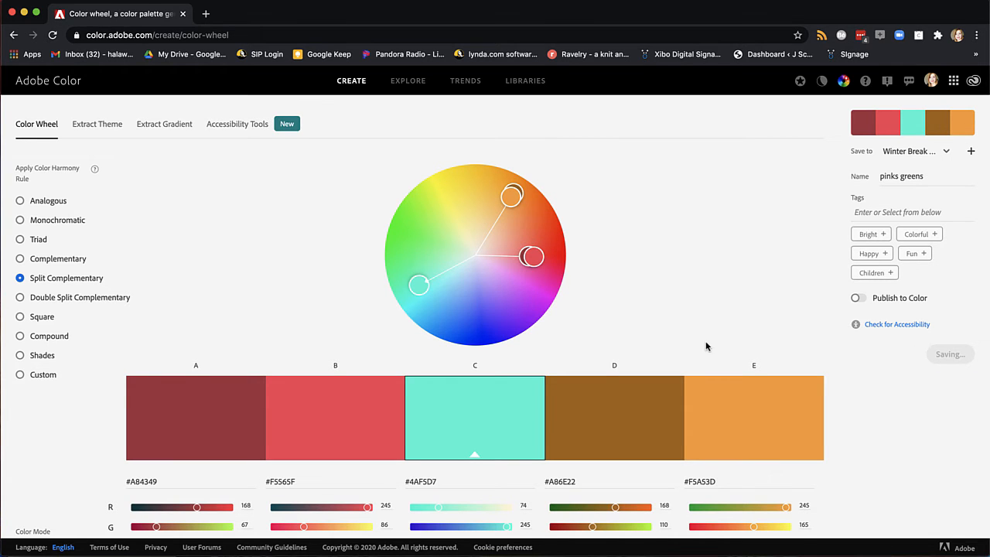
Step: Look over the swatches' color sliders and the Extract Theme and Extract Gradient pages
{"action": "scroll", "coordinate": [706, 342], "scroll_direction": "down", "scroll_amount": 1}
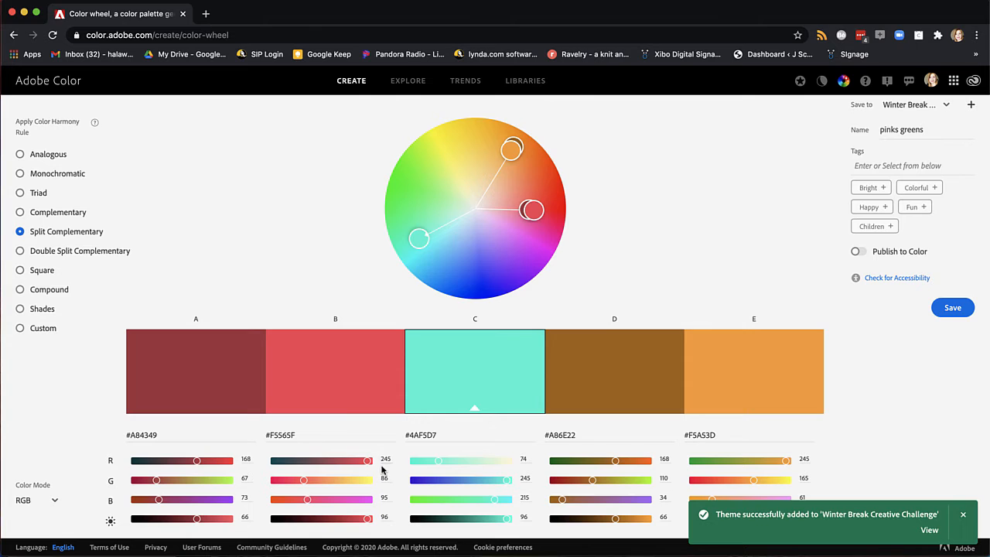
{"action": "scroll", "coordinate": [333, 263], "scroll_direction": "up", "scroll_amount": 2}
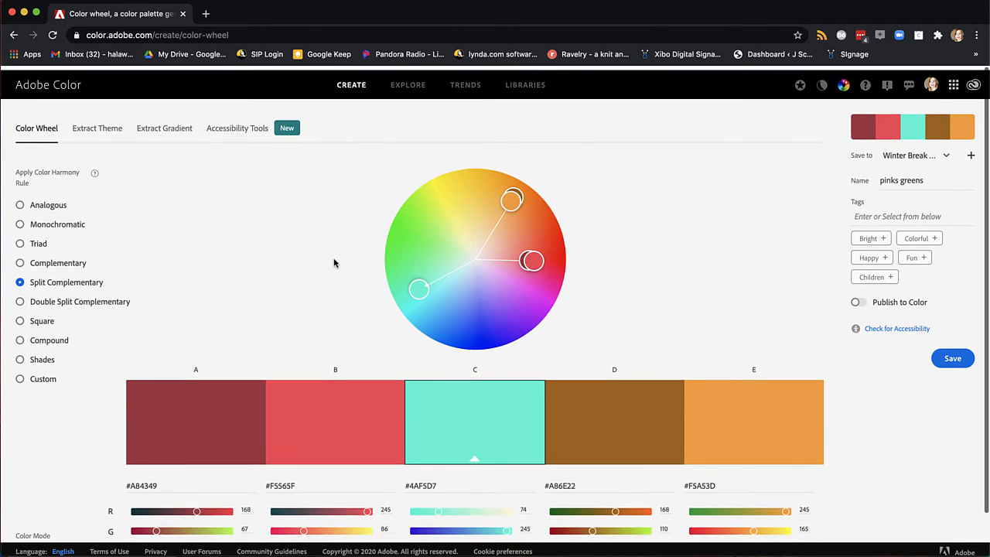
{"action": "left_click", "coordinate": [104, 126]}
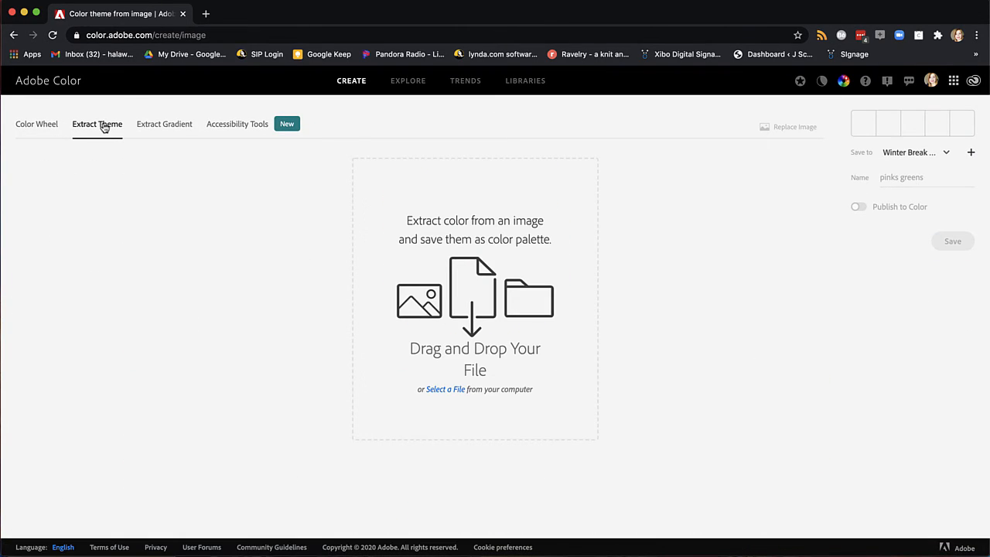
{"action": "left_click", "coordinate": [155, 128]}
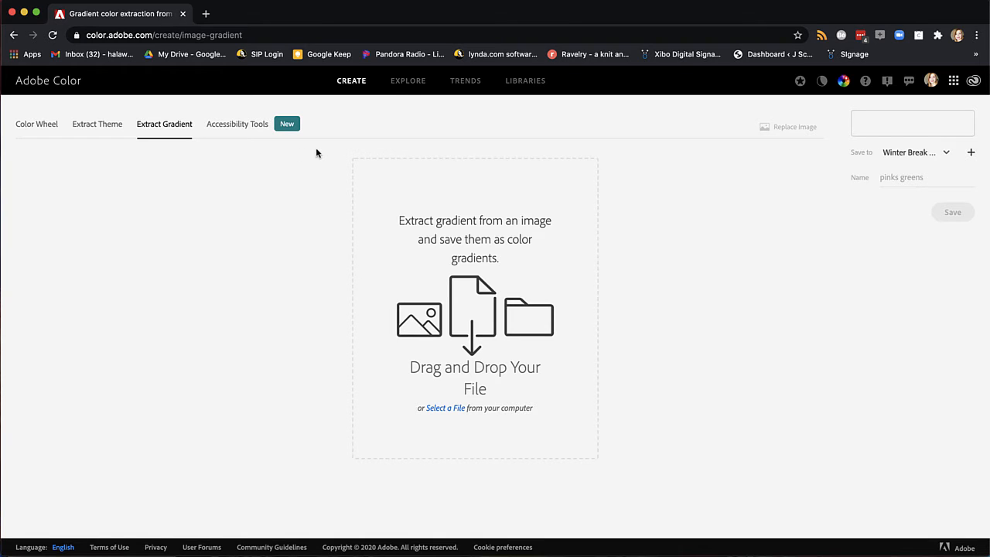
Step: Search the Explore themes for "winter"
{"action": "left_click", "coordinate": [410, 83]}
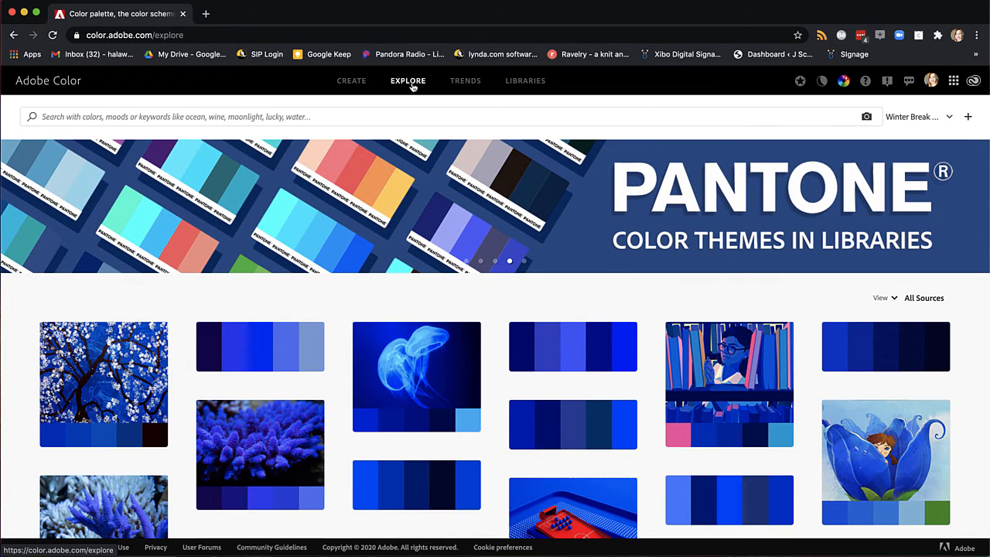
{"action": "left_click", "coordinate": [377, 113]}
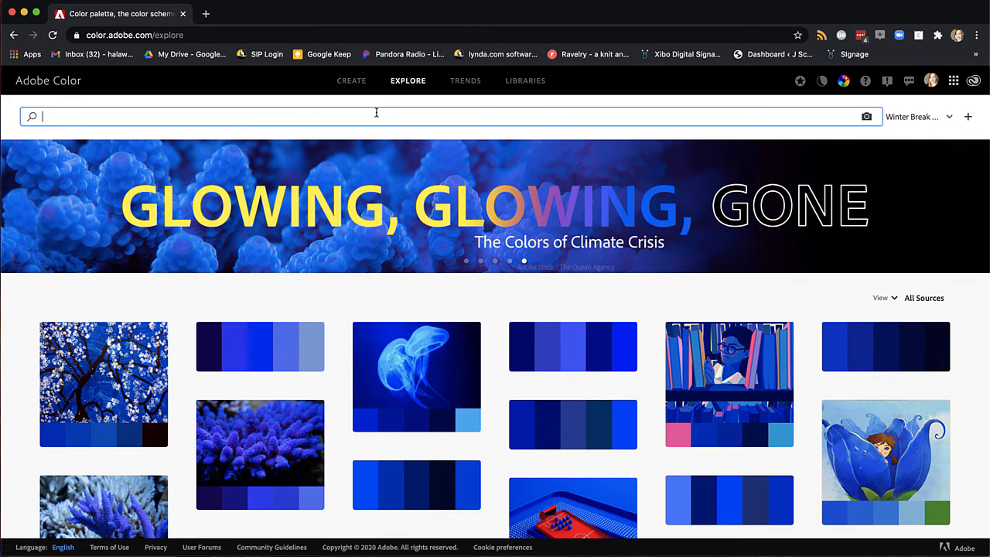
{"action": "type", "text": "winter"}
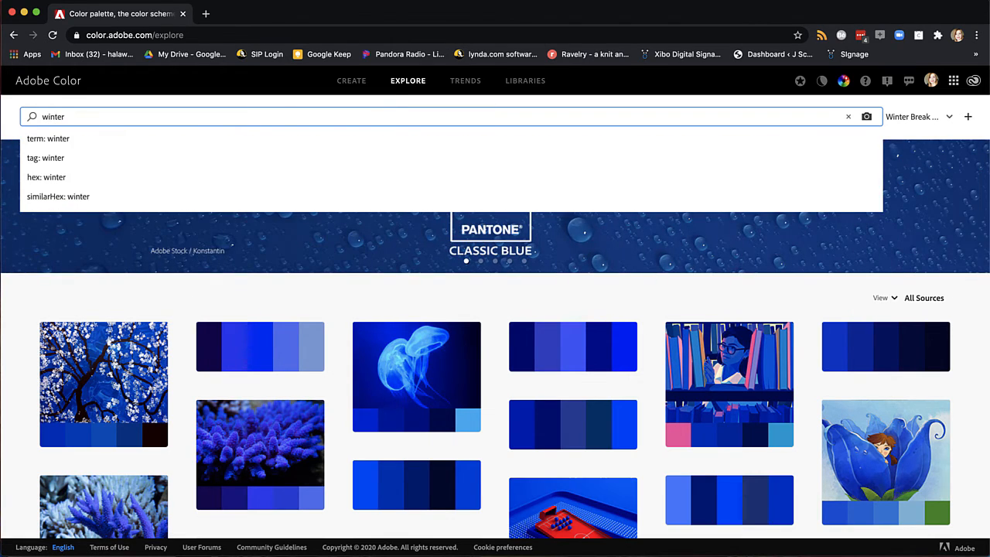
{"action": "key", "text": "Return"}
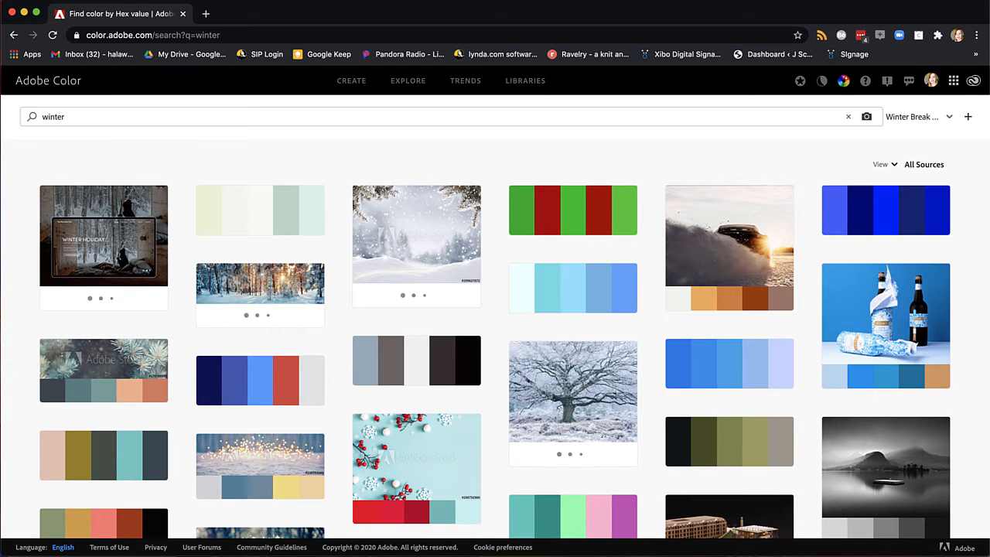
Step: Add the red-and-teal berry and snowflake theme and the pale blue snowy bokeh theme to the Winter Break Creative Challenge library
{"action": "mouse_move", "coordinate": [416, 450]}
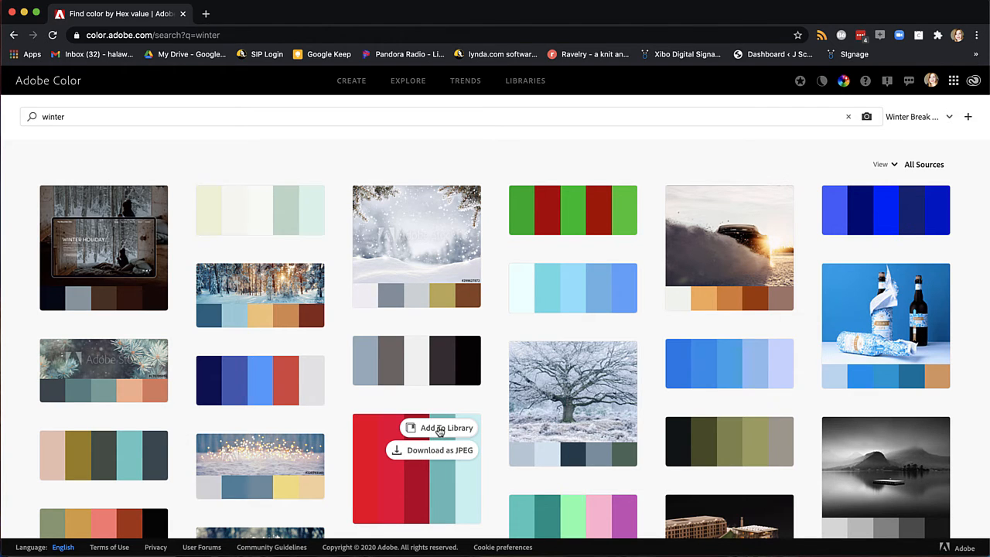
{"action": "left_click", "coordinate": [439, 429]}
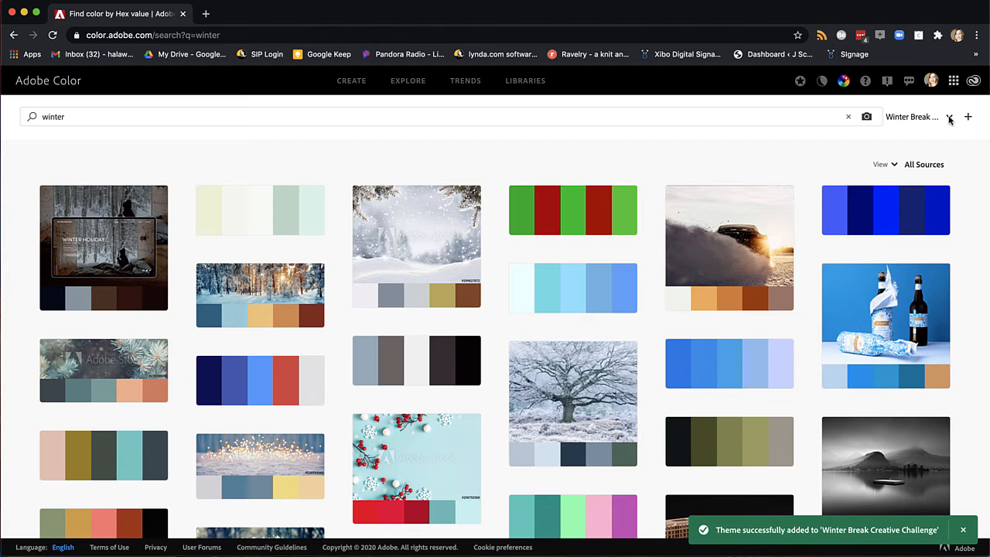
{"action": "scroll", "coordinate": [473, 375], "scroll_direction": "down", "scroll_amount": 3}
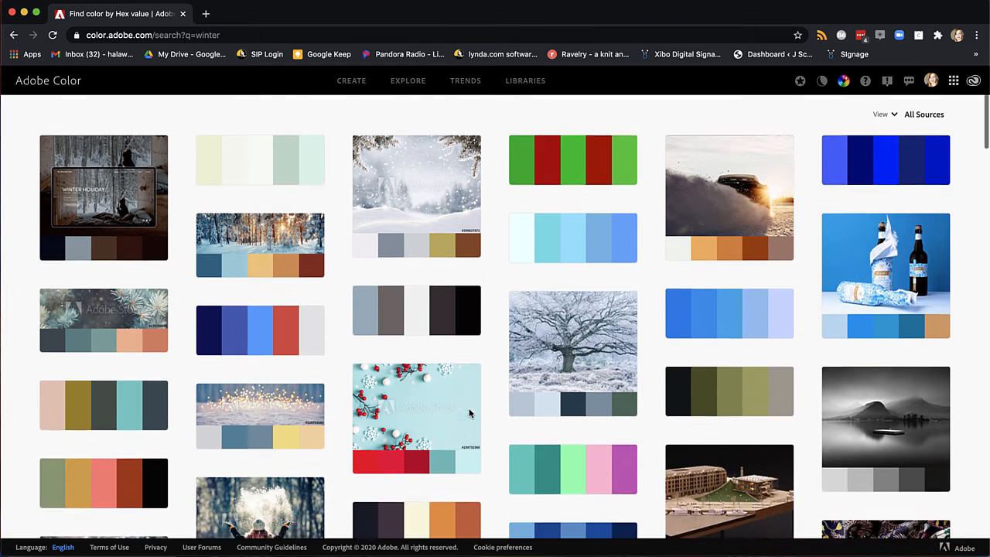
{"action": "scroll", "coordinate": [469, 414], "scroll_direction": "down", "scroll_amount": 3}
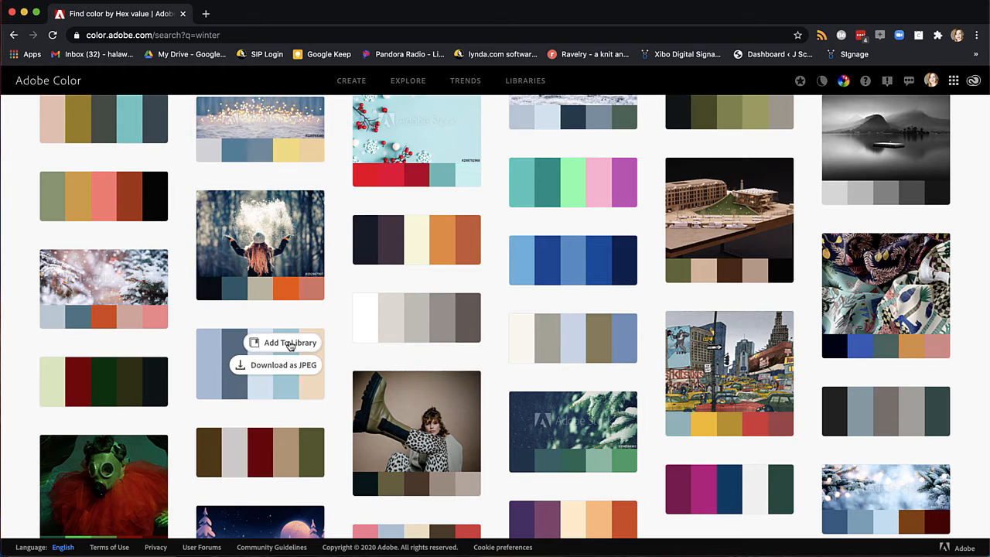
{"action": "left_click", "coordinate": [290, 343]}
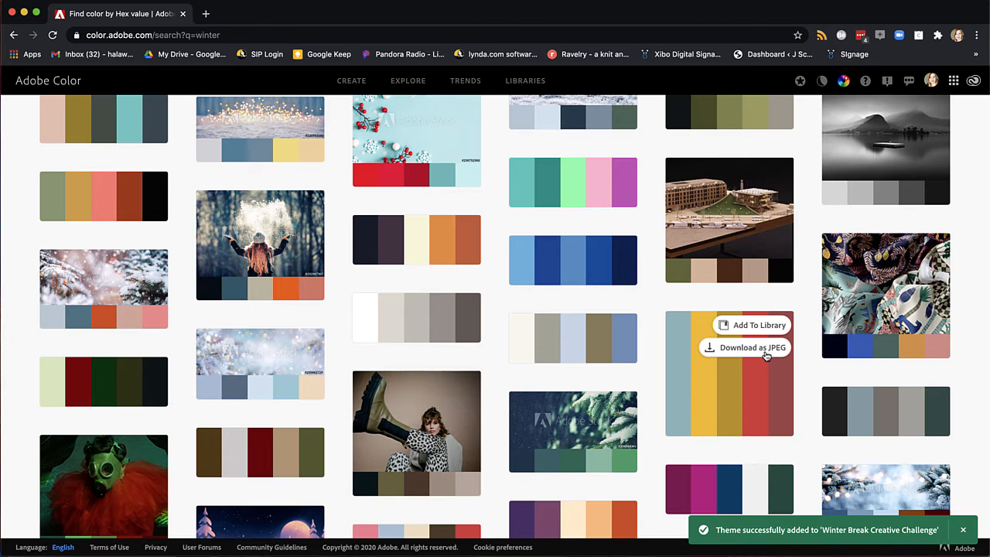
Step: Download the city street illustration's theme and the blue-and-brown snowy branches theme as JPEGs
{"action": "left_click", "coordinate": [766, 349]}
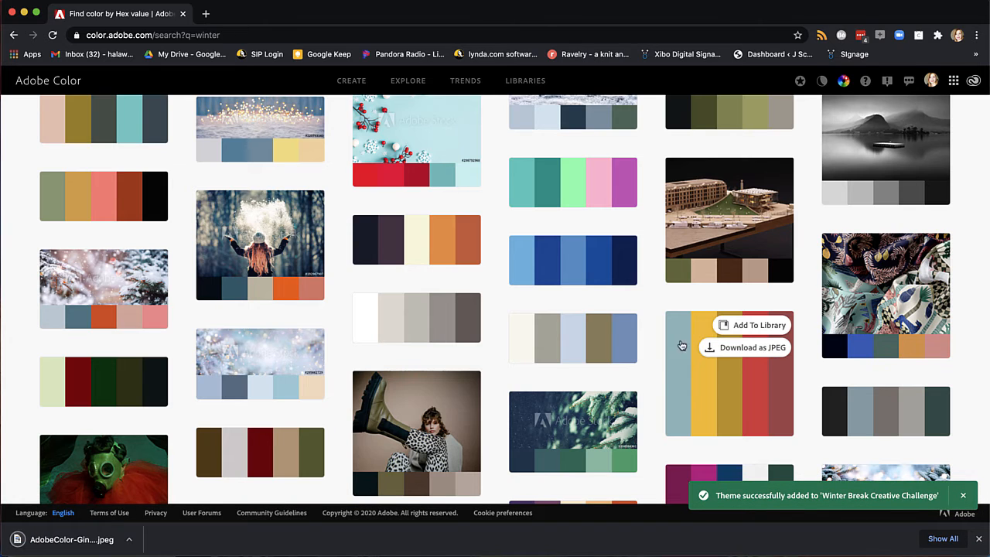
{"action": "scroll", "coordinate": [665, 374], "scroll_direction": "down", "scroll_amount": 2}
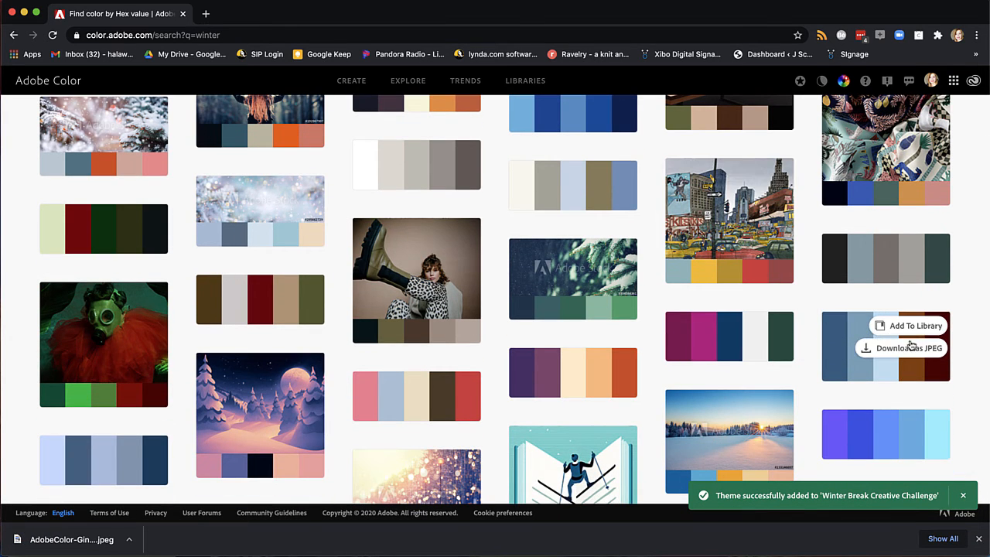
{"action": "left_click", "coordinate": [909, 349]}
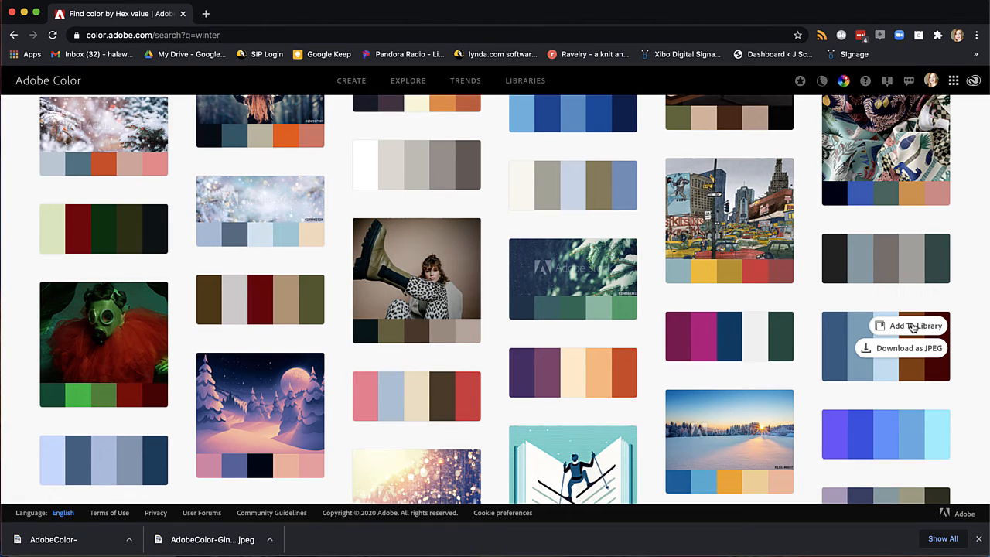
Step: Look through the color trends for Fashion, Graphic Design, Illustration and Architecture, and open the Libraries page
{"action": "left_click", "coordinate": [464, 81]}
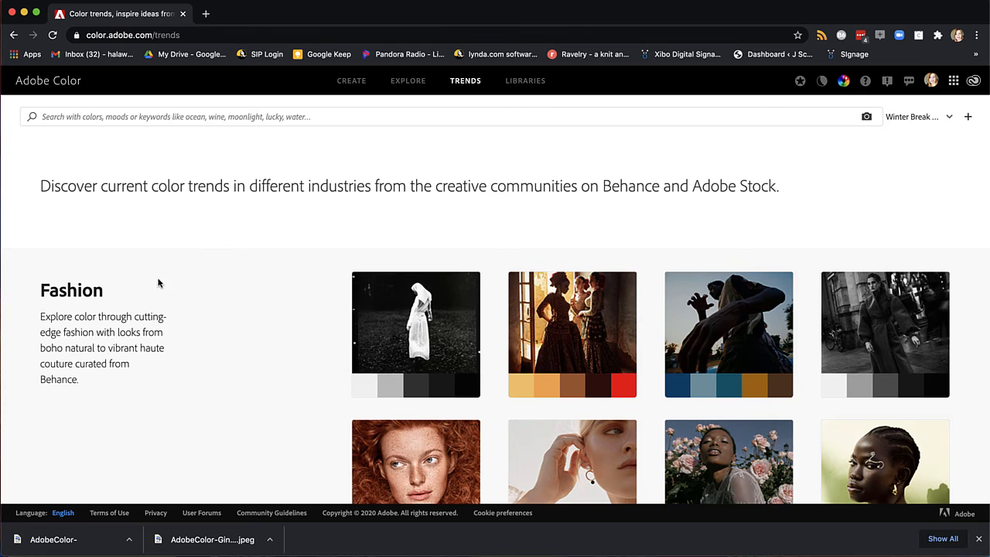
{"action": "scroll", "coordinate": [163, 283], "scroll_direction": "down", "scroll_amount": 10}
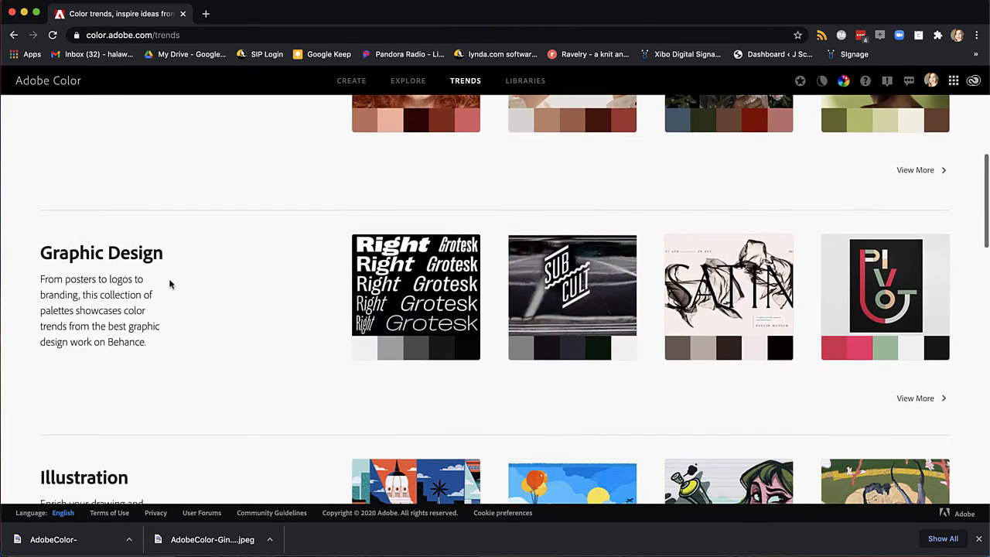
{"action": "scroll", "coordinate": [171, 284], "scroll_direction": "down", "scroll_amount": 4}
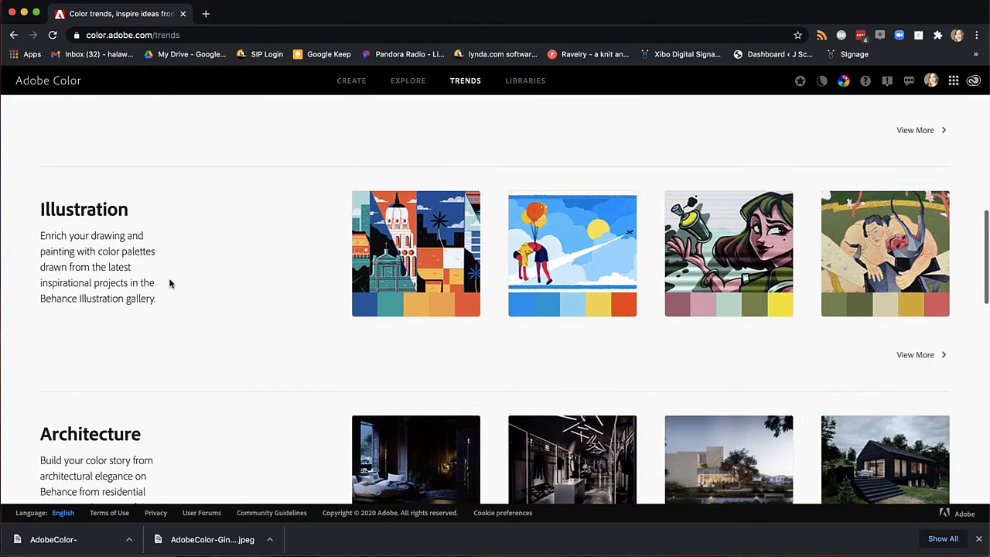
{"action": "scroll", "coordinate": [170, 284], "scroll_direction": "up", "scroll_amount": 15}
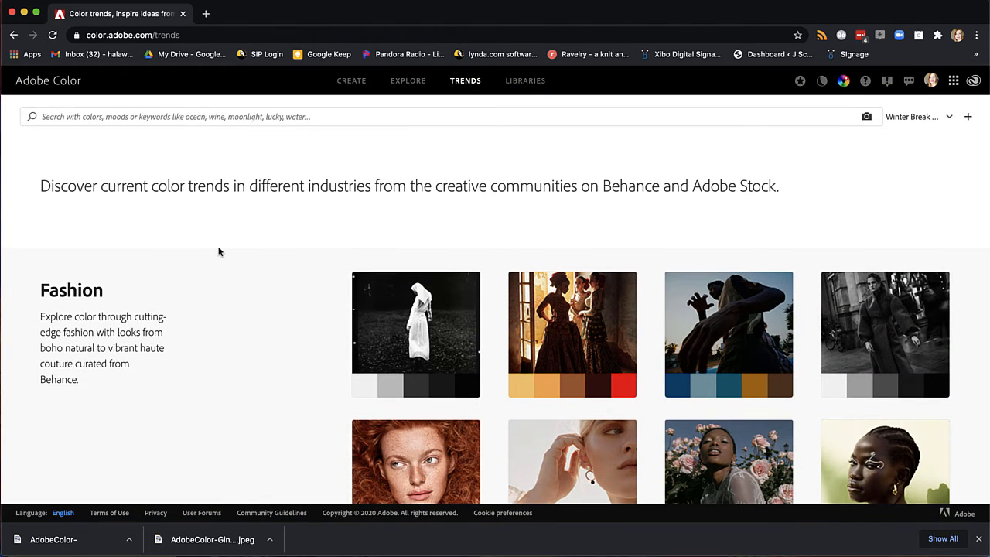
{"action": "left_click", "coordinate": [520, 86]}
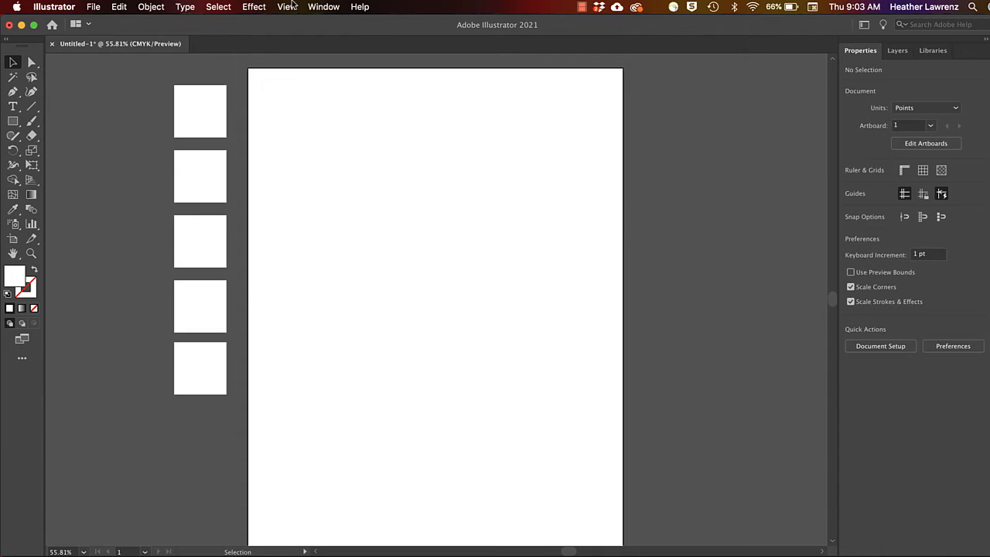
Step: In Illustrator, try the Essentials Classic workspace and return to Essentials
{"action": "left_click", "coordinate": [324, 8]}
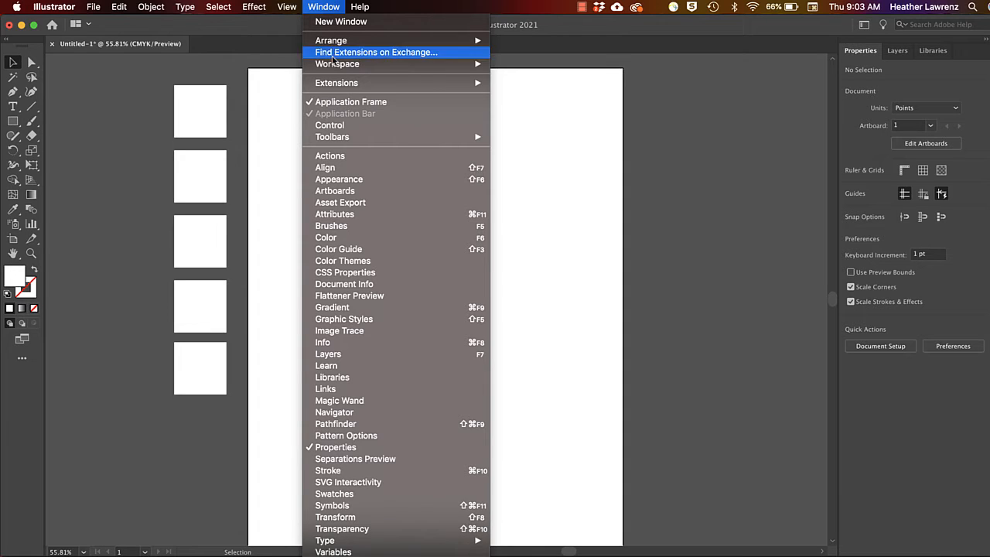
{"action": "mouse_move", "coordinate": [335, 66]}
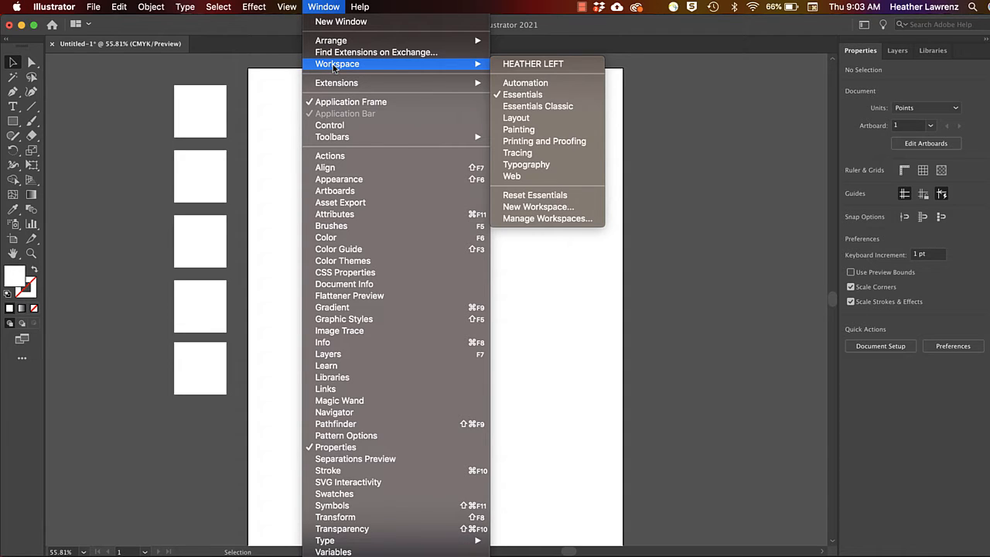
{"action": "left_click", "coordinate": [528, 108]}
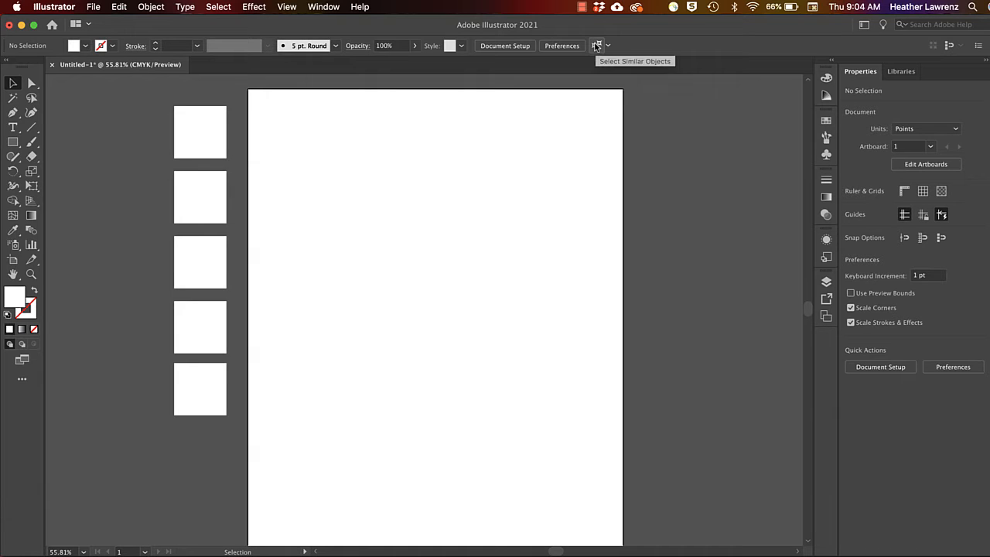
{"action": "left_click", "coordinate": [324, 8]}
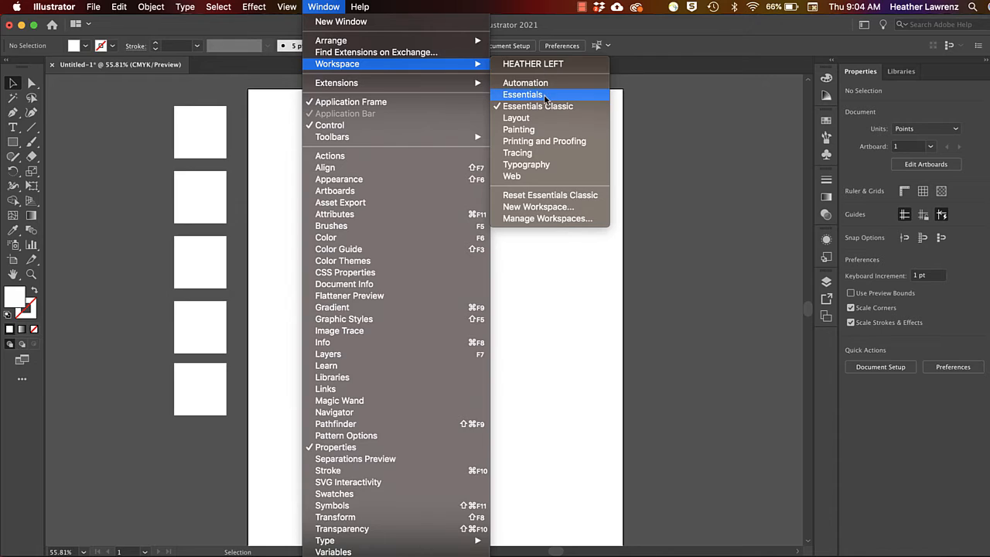
{"action": "left_click", "coordinate": [544, 95]}
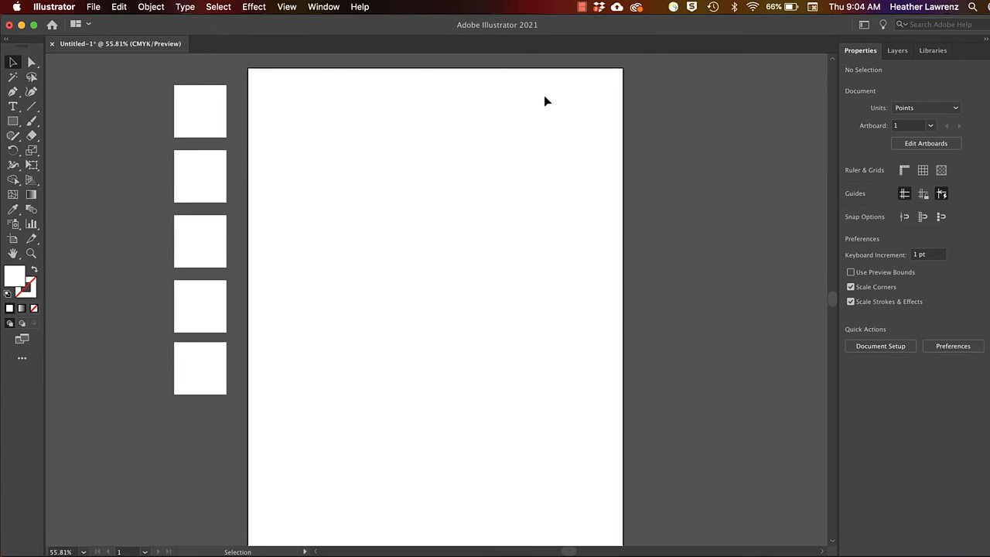
Step: Reset the Essentials workspace to its default layout
{"action": "left_click", "coordinate": [323, 7]}
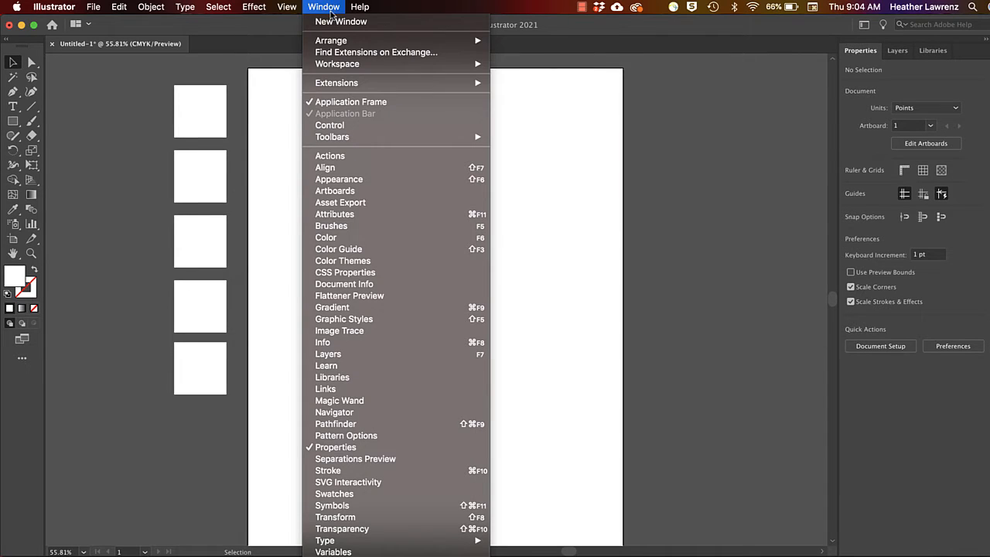
{"action": "mouse_move", "coordinate": [335, 67]}
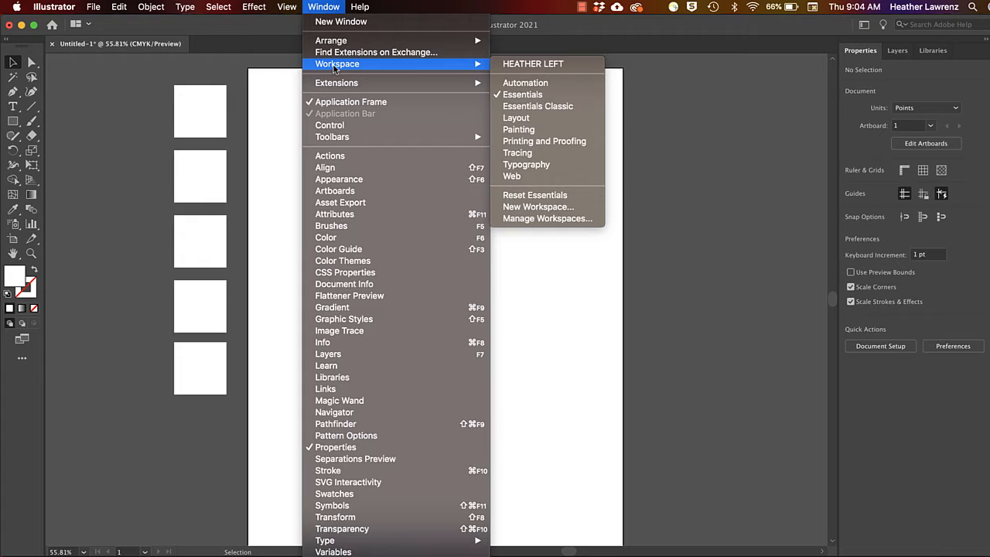
{"action": "left_click", "coordinate": [529, 196]}
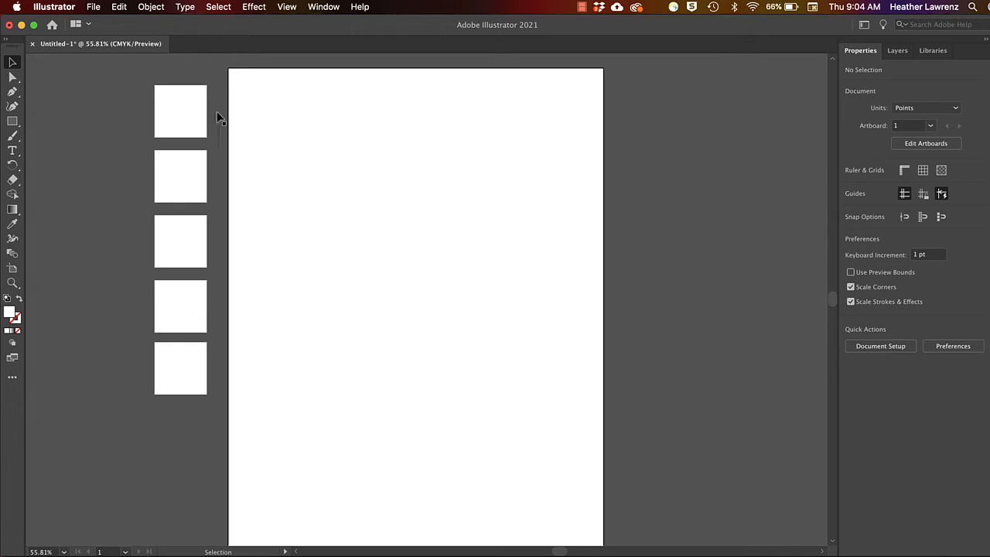
Step: Change the toolbar to the Advanced tool set, and toggle its column layout back and forth
{"action": "left_click", "coordinate": [12, 379]}
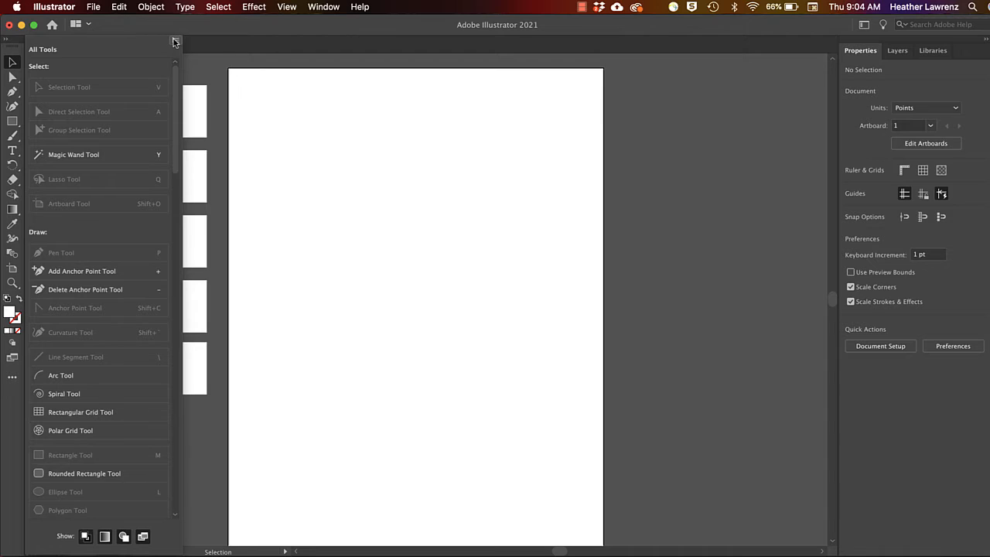
{"action": "left_click", "coordinate": [175, 42]}
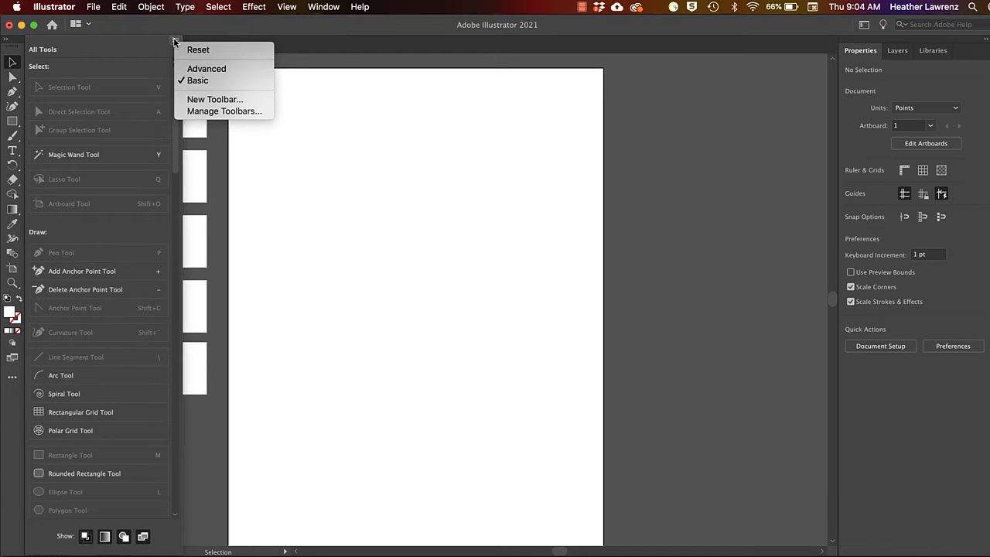
{"action": "left_click", "coordinate": [207, 71]}
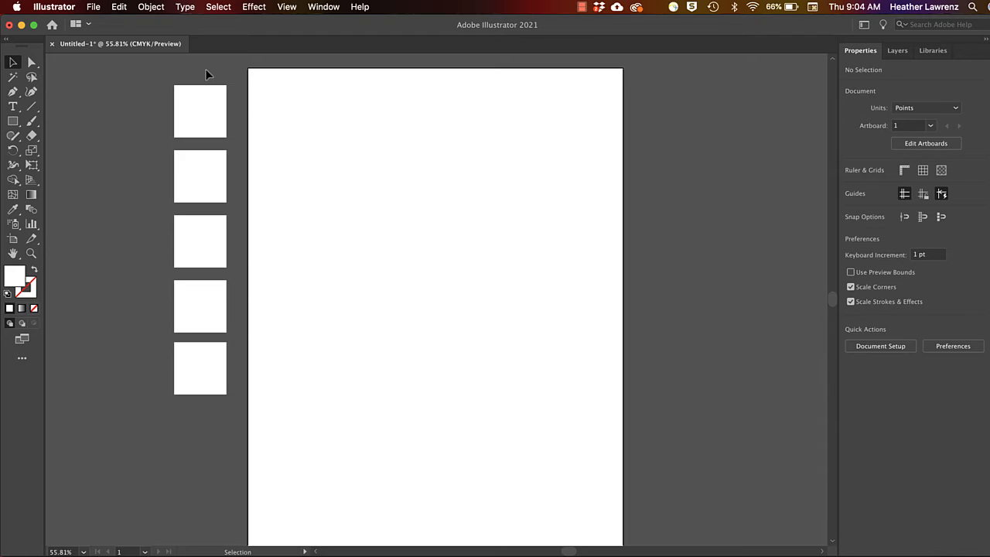
{"action": "left_click", "coordinate": [6, 43]}
{"action": "left_click", "coordinate": [6, 43]}
Step: Switch to the Essentials Classic workspace
{"action": "left_click", "coordinate": [325, 7]}
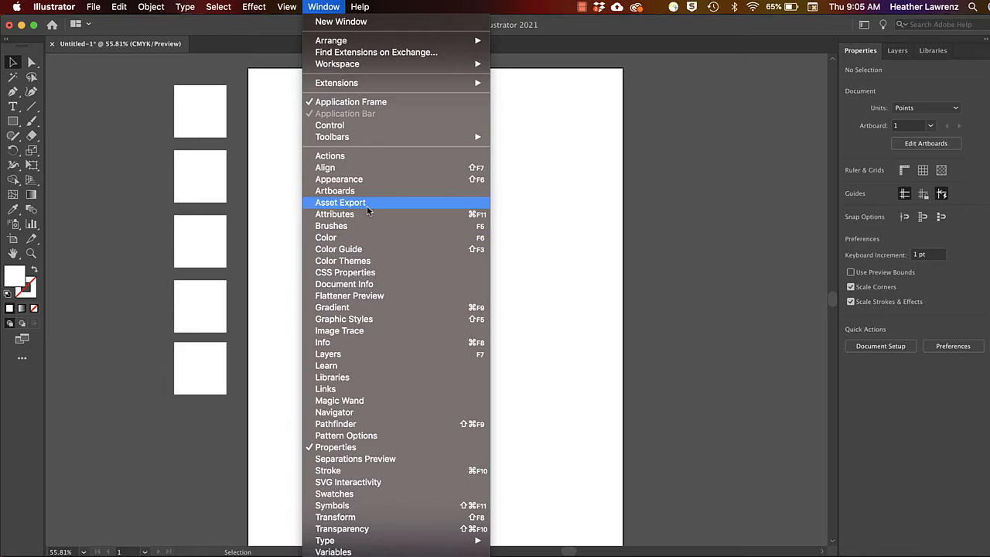
{"action": "left_click", "coordinate": [402, 8]}
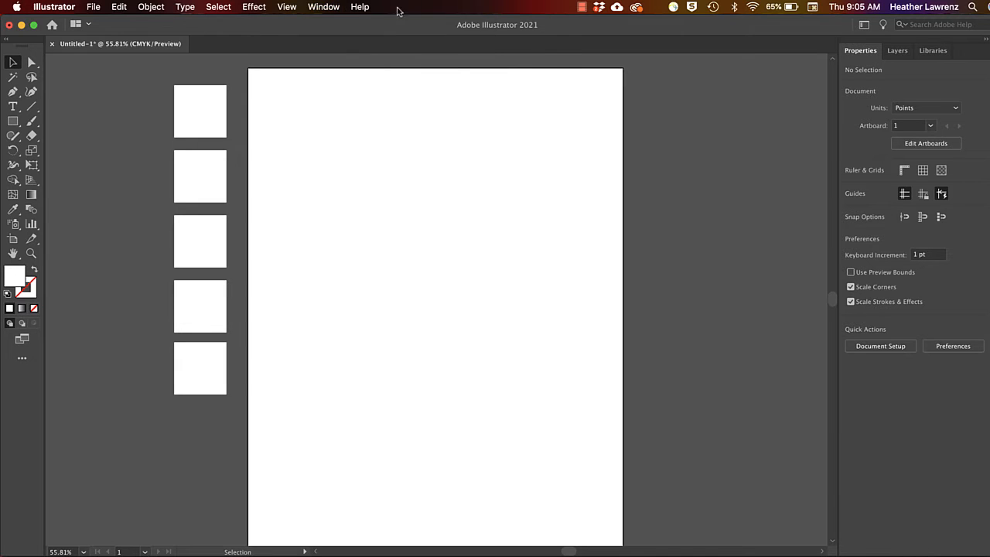
{"action": "left_click", "coordinate": [334, 7]}
{"action": "mouse_move", "coordinate": [345, 70]}
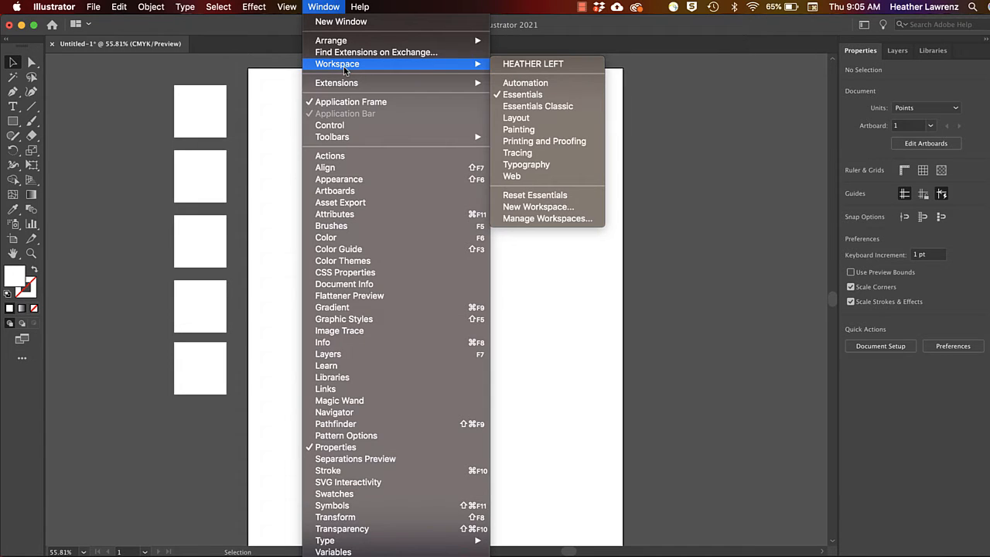
{"action": "left_click", "coordinate": [529, 106]}
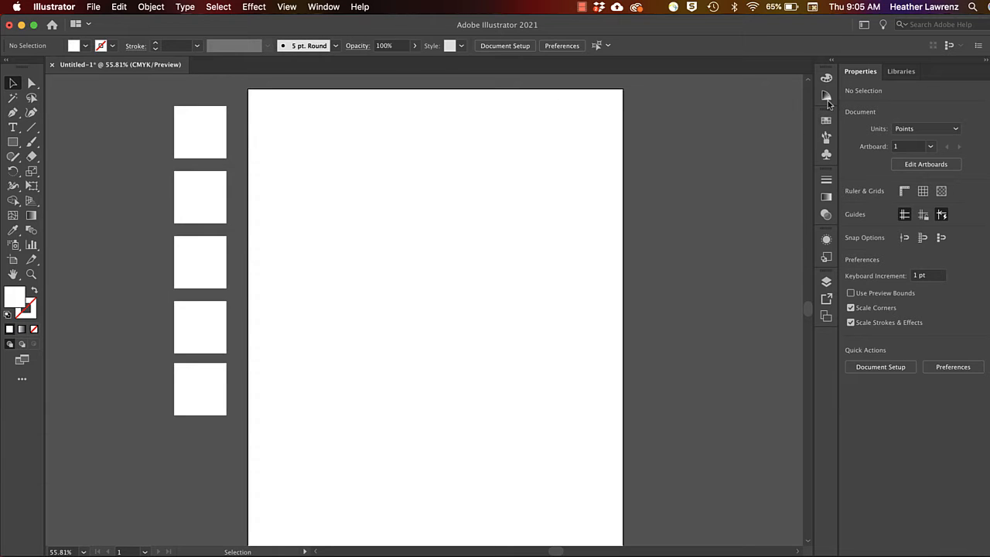
Step: Expand the collapsed panel dock and pick a light blue, followed by a green, fill color from the CMYK spectrum
{"action": "left_click", "coordinate": [831, 61]}
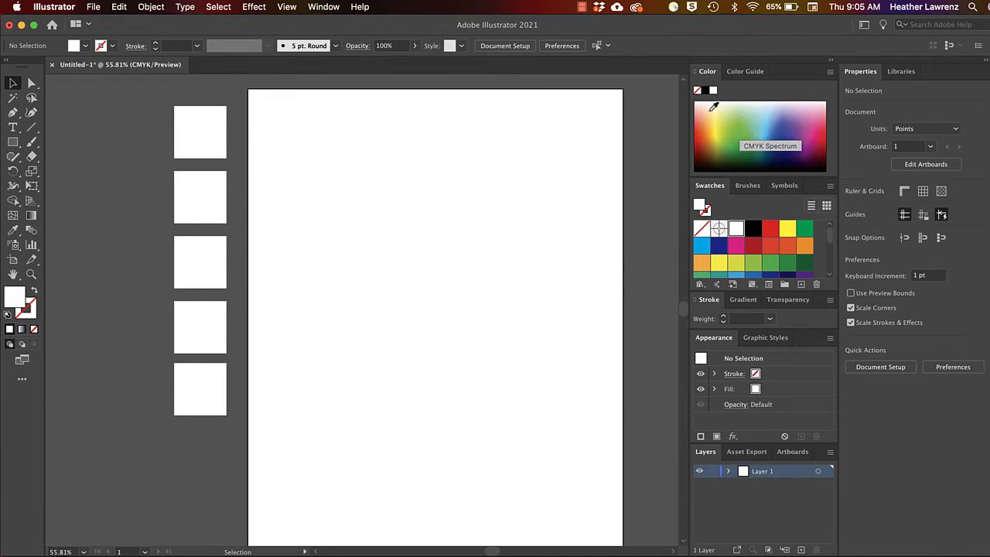
{"action": "left_click", "coordinate": [763, 128]}
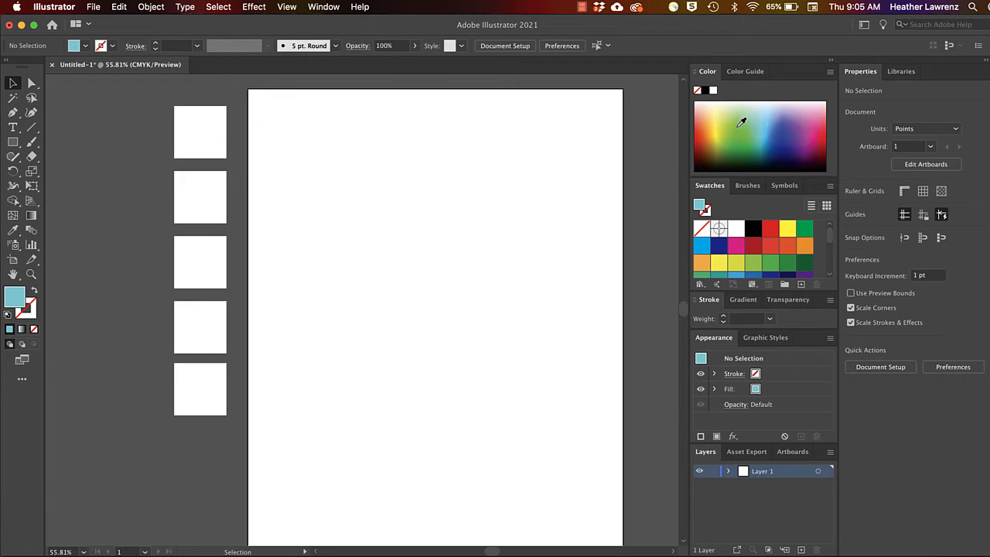
{"action": "left_click", "coordinate": [750, 143]}
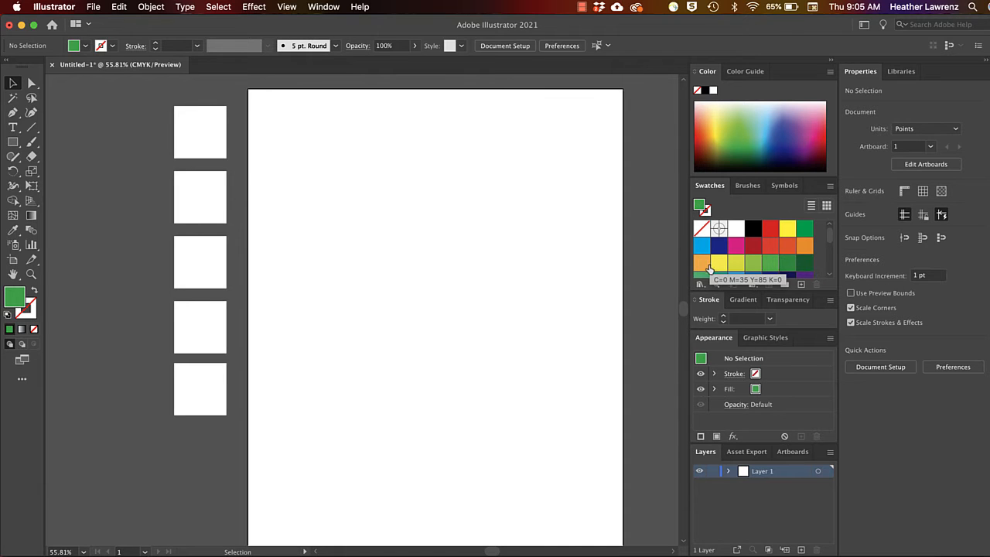
Step: Detach the Swatches panel onto the canvas, switch it to Medium Thumbnail View and enlarge it to show all swatches
{"action": "mouse_move", "coordinate": [708, 190]}
{"action": "left_mouse_down"}
{"action": "mouse_move", "coordinate": [567, 190]}
{"action": "mouse_move", "coordinate": [473, 174]}
{"action": "left_mouse_up"}
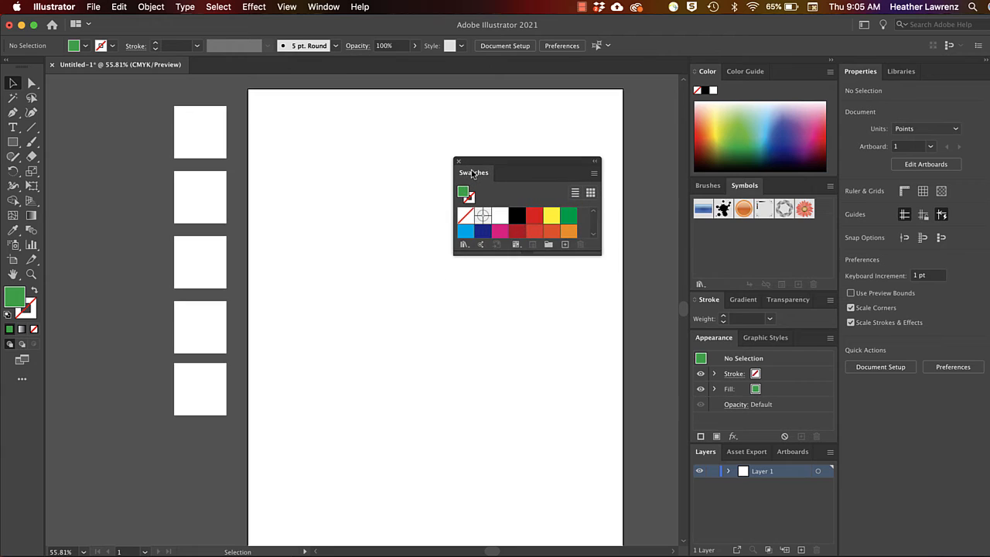
{"action": "left_click", "coordinate": [594, 173]}
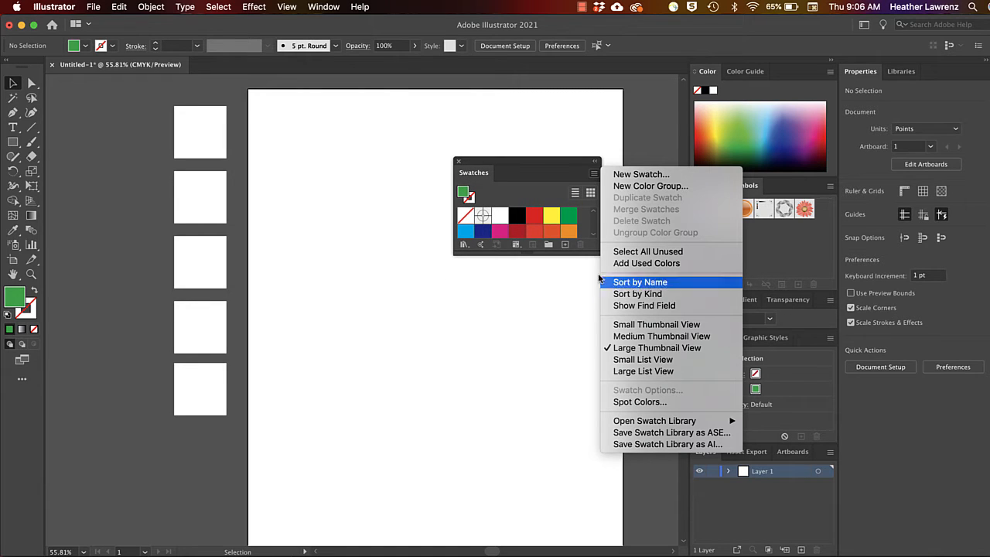
{"action": "left_click", "coordinate": [623, 337]}
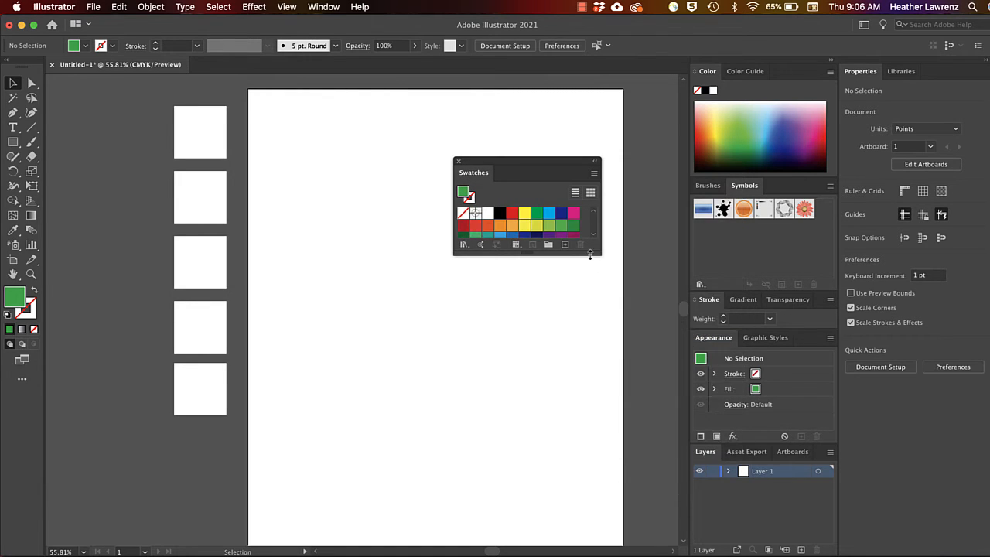
{"action": "left_click_drag", "start_coordinate": [593, 253], "coordinate": [623, 338]}
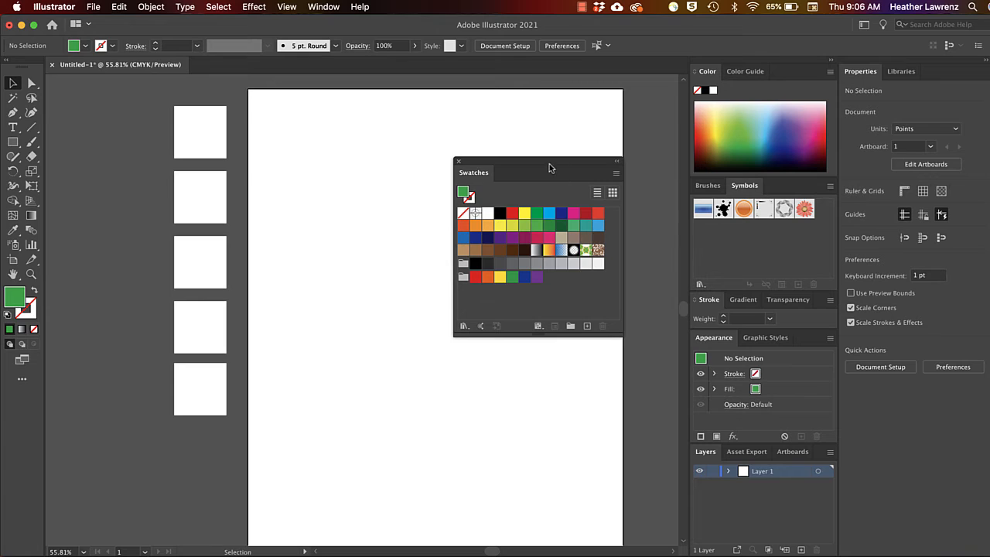
Step: Choose a pink fill color from the CMYK spectrum and add it to the Swatches panel among the brown swatches
{"action": "left_click", "coordinate": [768, 118]}
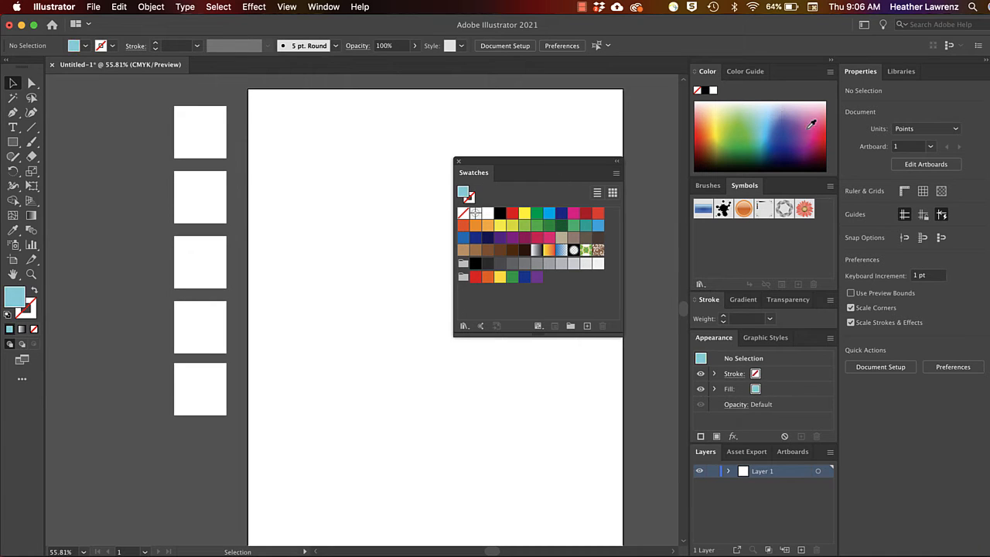
{"action": "left_click", "coordinate": [825, 127]}
{"action": "left_click", "coordinate": [816, 118]}
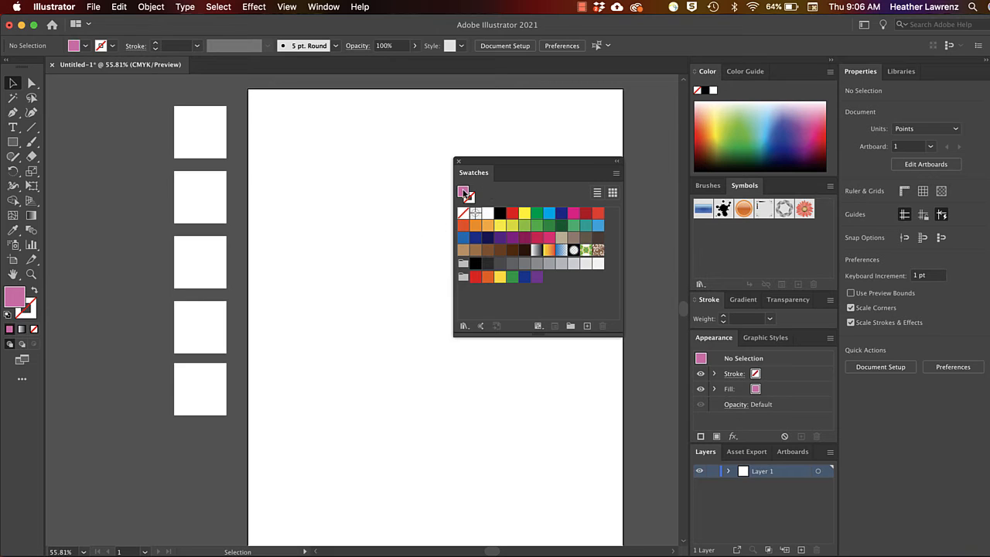
{"action": "left_click_drag", "start_coordinate": [464, 192], "coordinate": [585, 237]}
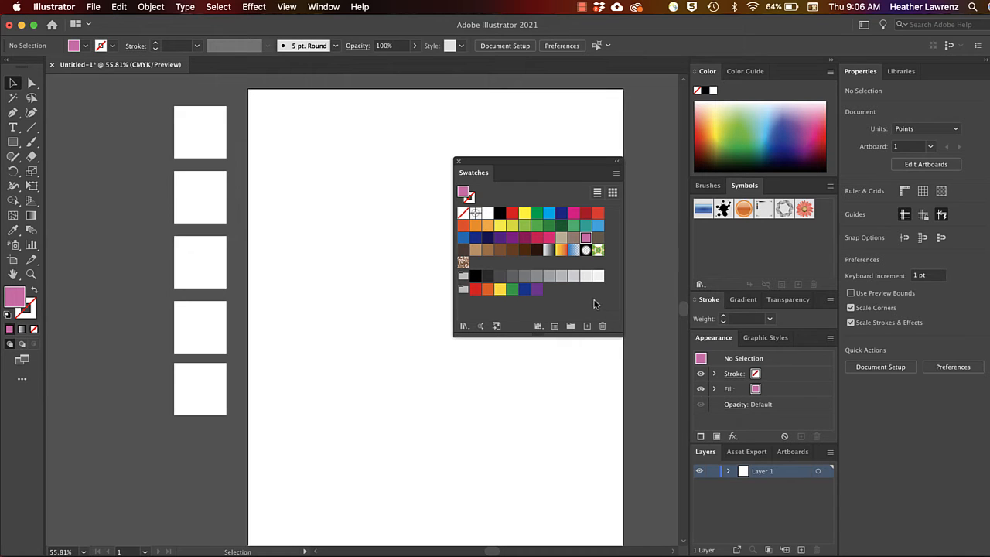
Step: Apply the Triad harmony rule to the pink in the Color Guide, save it as a swatch group, and lengthen the Swatches panel
{"action": "left_click", "coordinate": [740, 74]}
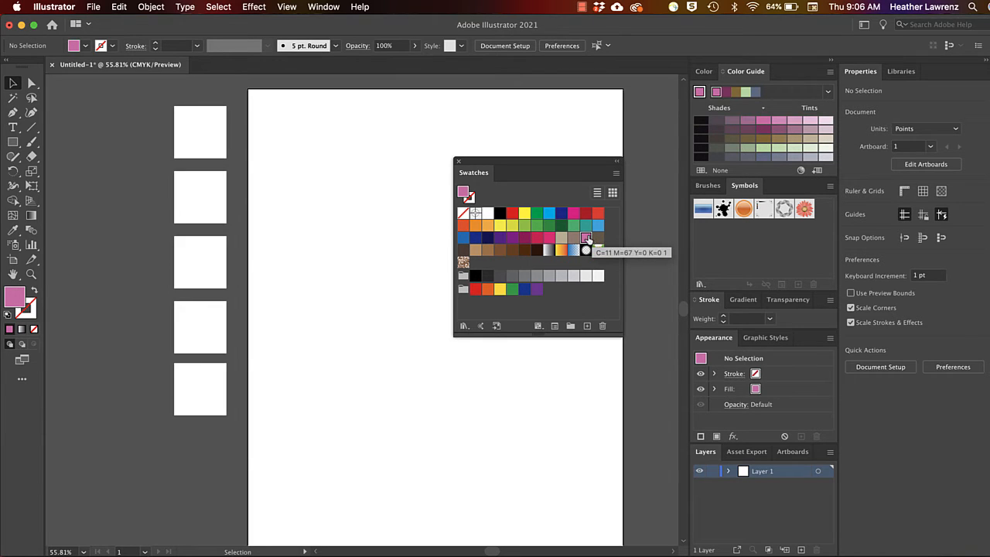
{"action": "left_click", "coordinate": [828, 92]}
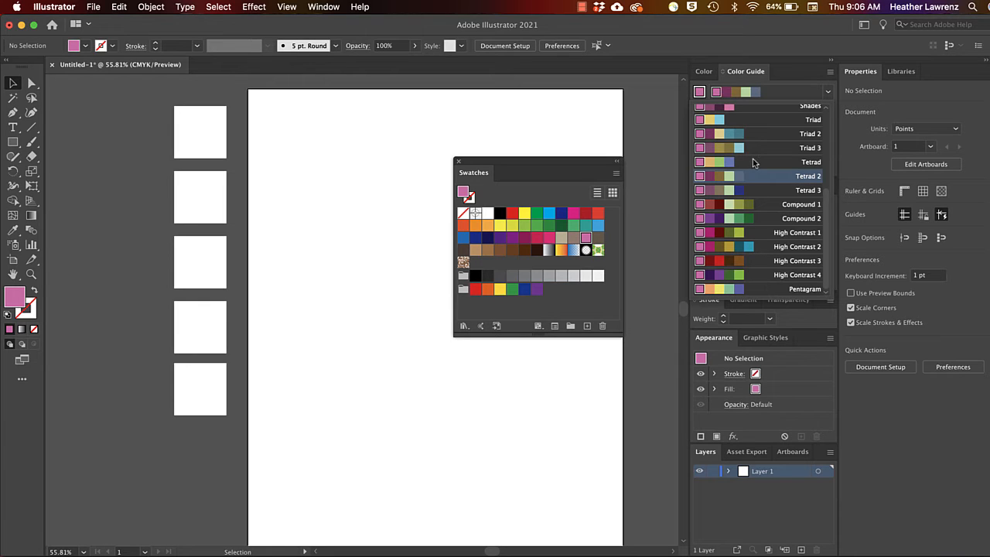
{"action": "left_click", "coordinate": [721, 121]}
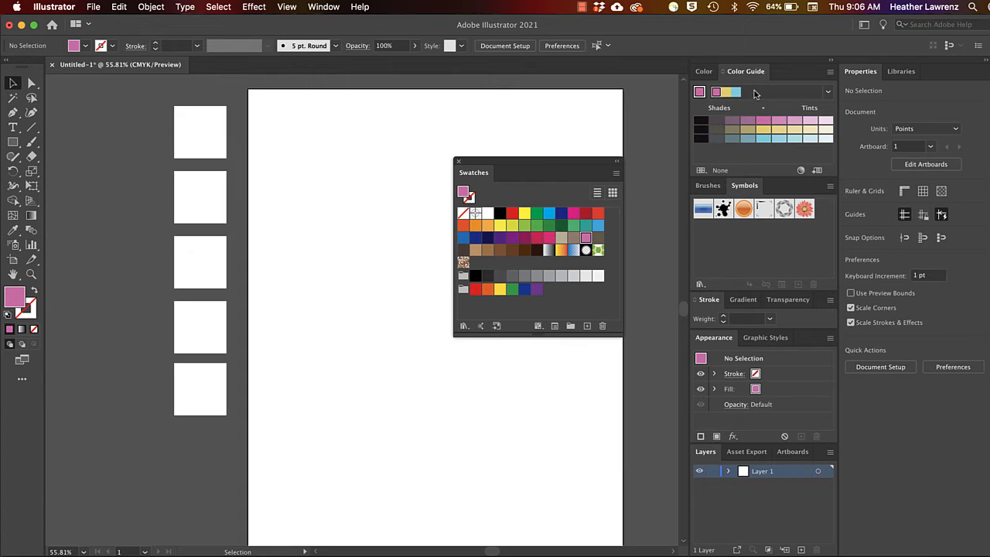
{"action": "left_click", "coordinate": [817, 170]}
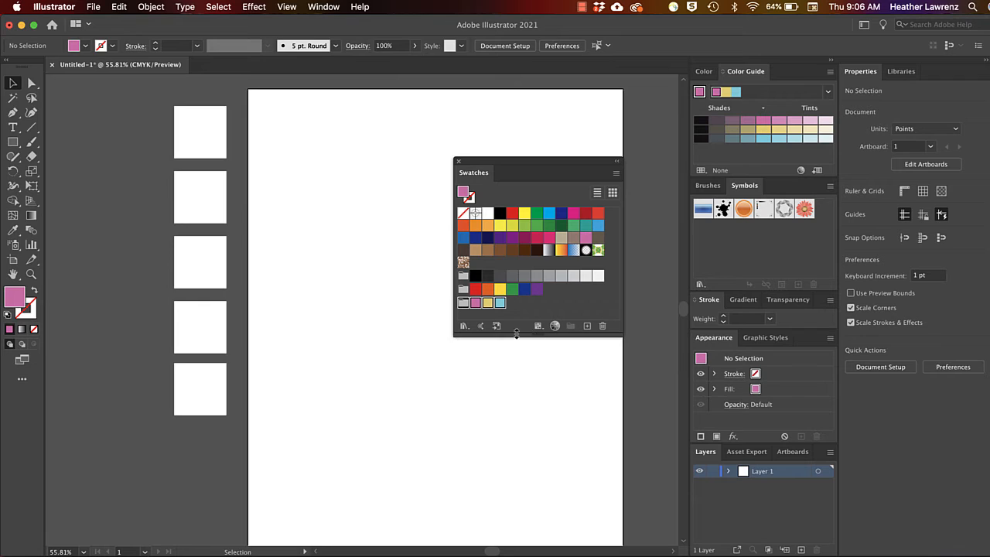
{"action": "left_click_drag", "start_coordinate": [517, 336], "coordinate": [517, 379]}
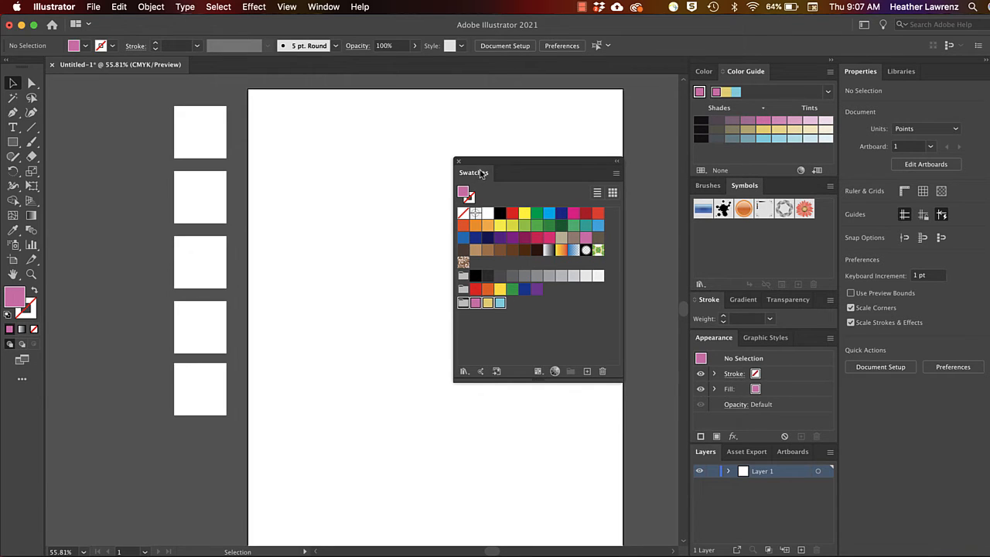
Step: Move the Swatches panel higher on the canvas, and open the Celebration swatch library in an enlarged panel below it
{"action": "left_click", "coordinate": [464, 372]}
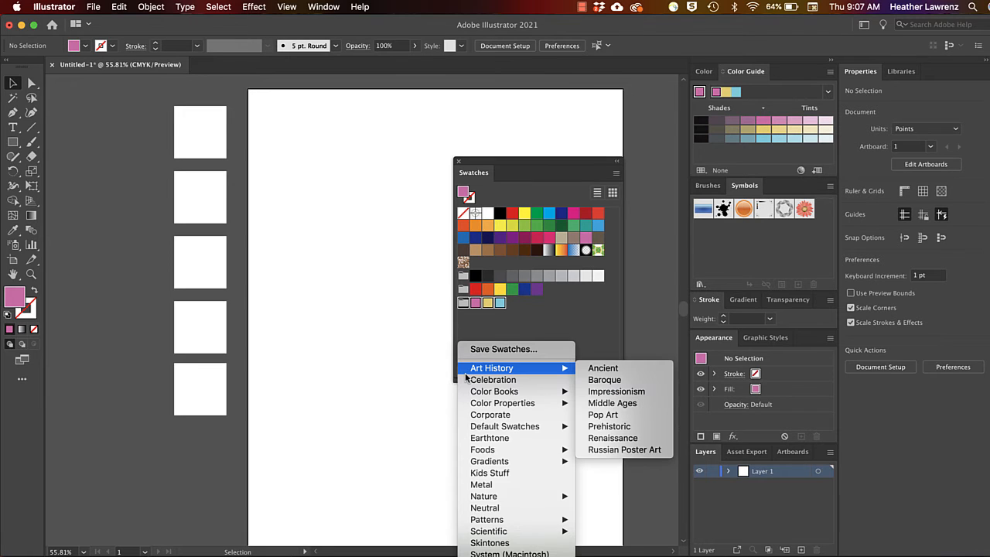
{"action": "left_click", "coordinate": [500, 159]}
{"action": "left_click_drag", "start_coordinate": [479, 161], "coordinate": [440, 68]}
{"action": "left_click", "coordinate": [425, 278]}
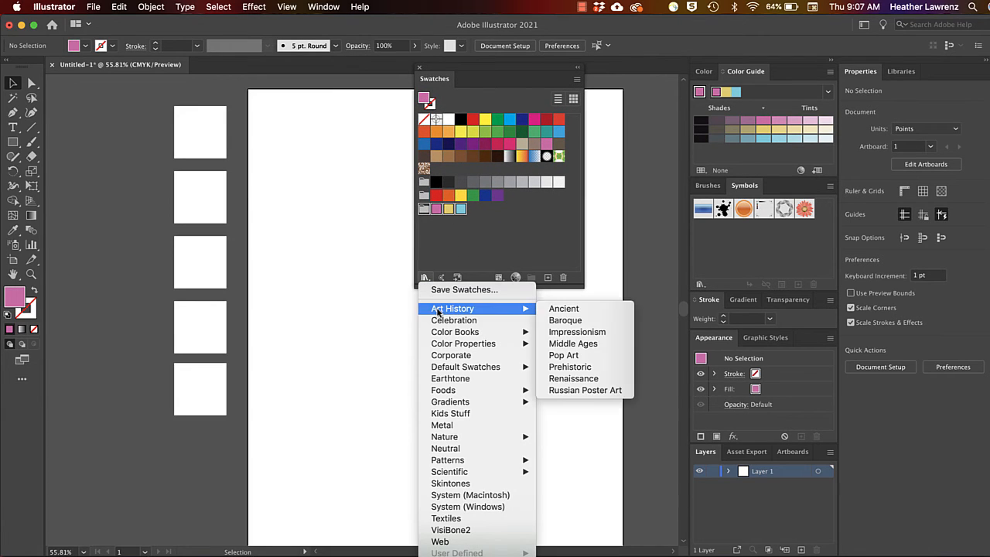
{"action": "left_click", "coordinate": [439, 321]}
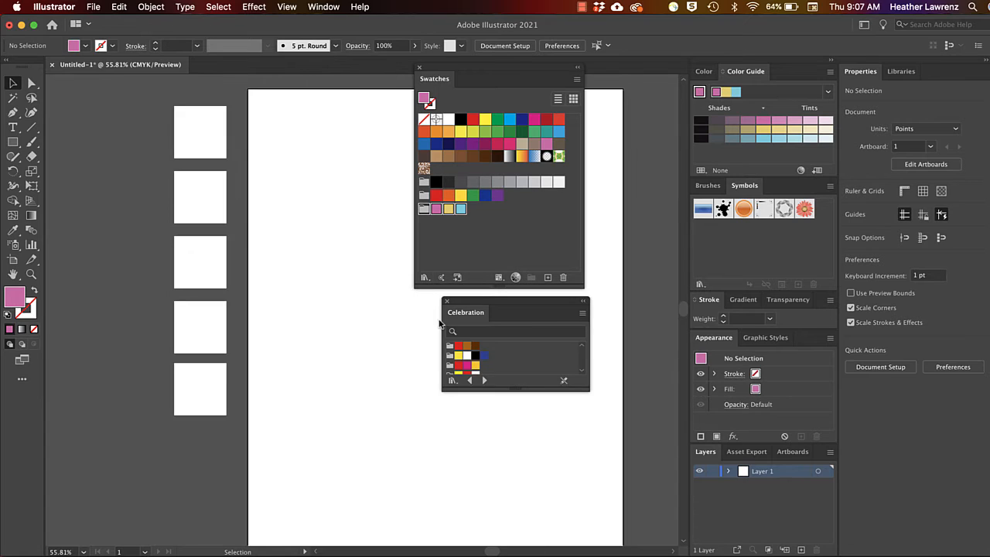
{"action": "left_click_drag", "start_coordinate": [506, 390], "coordinate": [502, 487]}
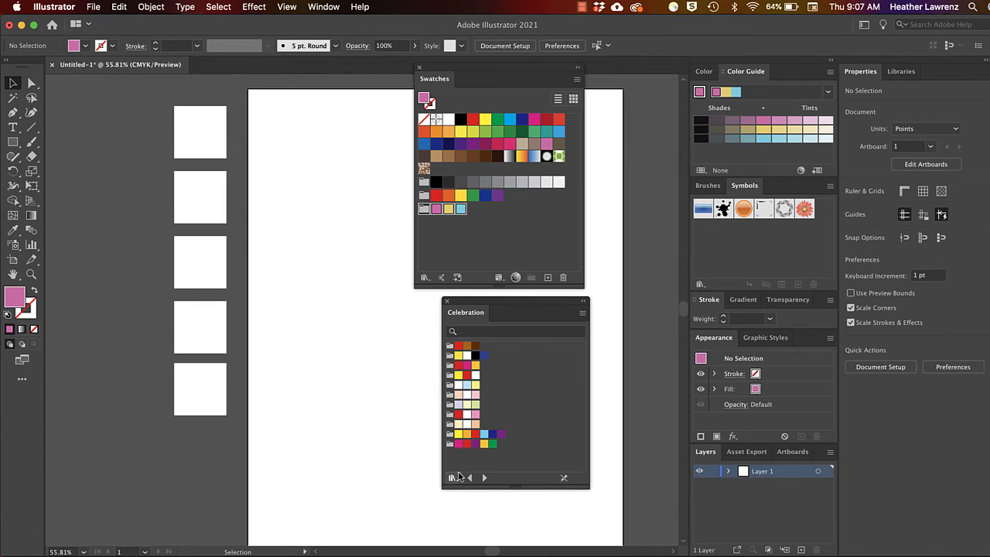
Step: Browse forward through the color book swatch libraries, from ANPA Color to HKS N Process
{"action": "left_click", "coordinate": [485, 478]}
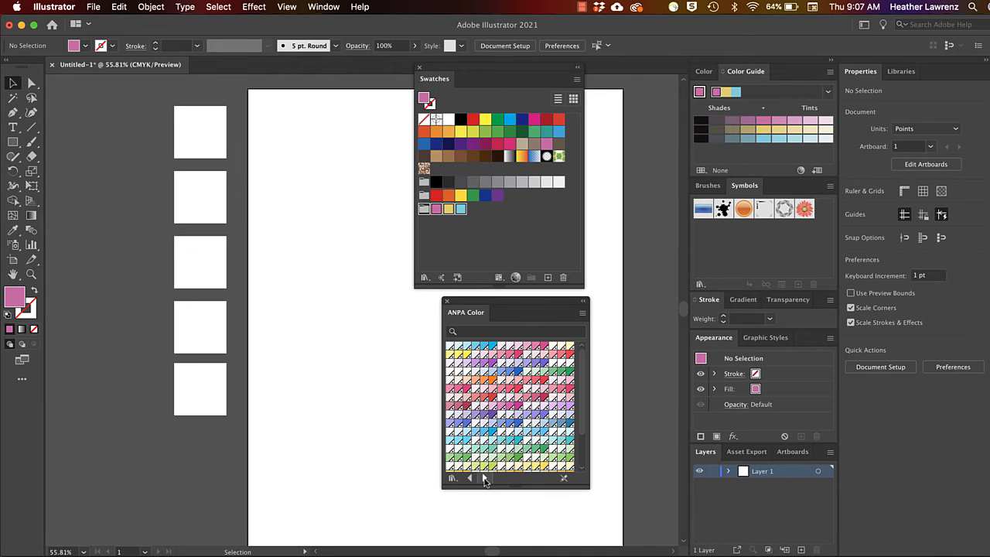
{"action": "left_click", "coordinate": [484, 478]}
{"action": "left_click", "coordinate": [485, 478]}
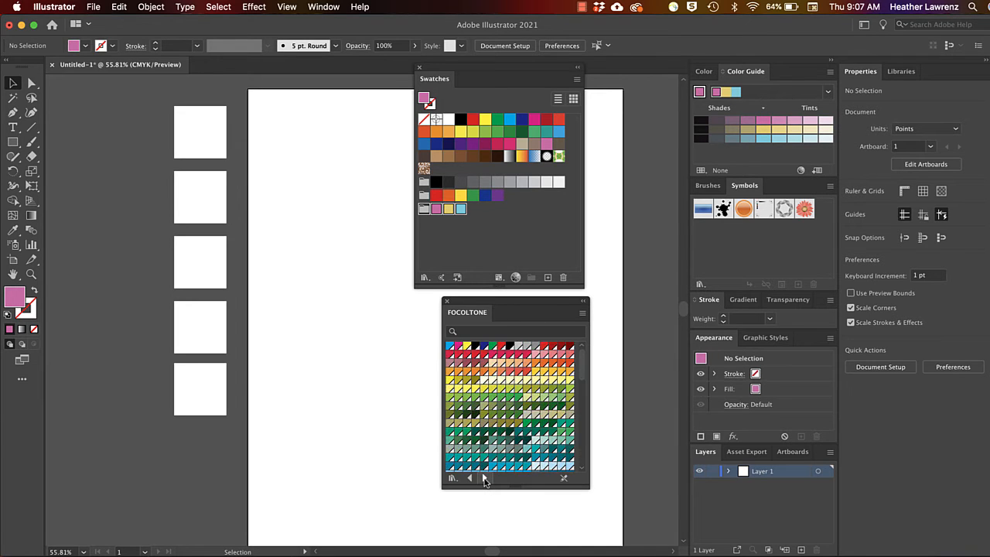
{"action": "left_click", "coordinate": [485, 478]}
{"action": "left_click", "coordinate": [485, 478]}
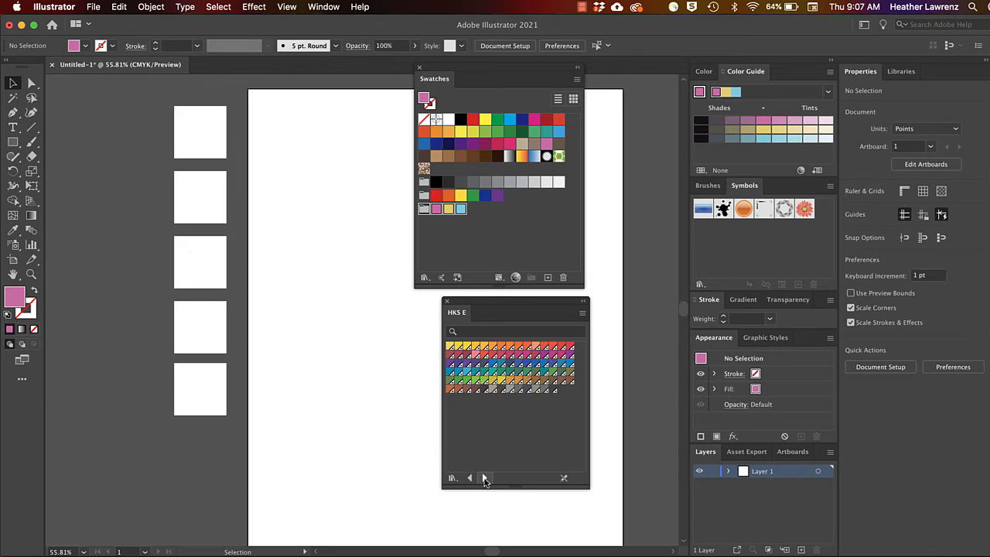
{"action": "left_click", "coordinate": [485, 478]}
{"action": "left_click", "coordinate": [485, 478]}
{"action": "left_click", "coordinate": [485, 478]}
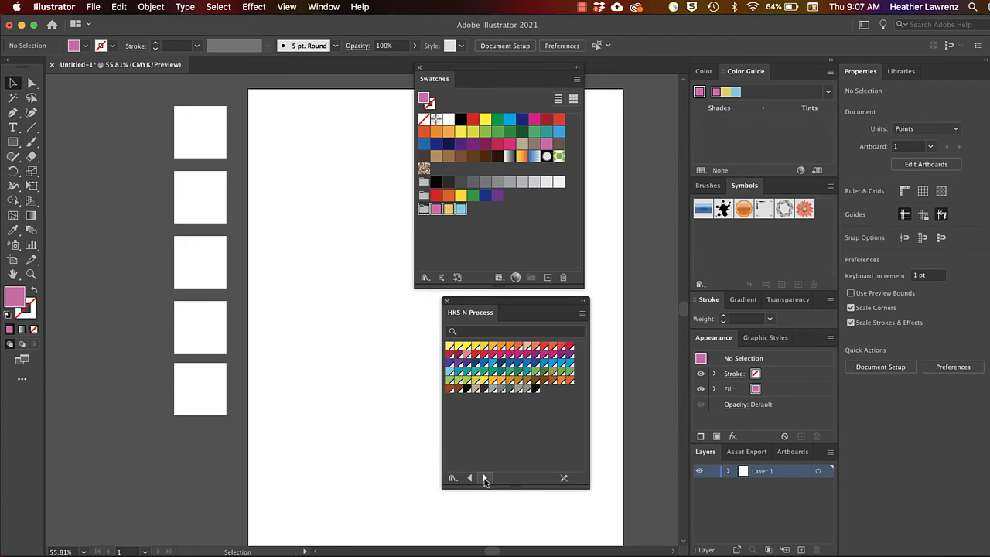
Step: Open the Seasons swatch library from the Nature collection, review its color groups, and close the library panel
{"action": "left_click", "coordinate": [453, 478]}
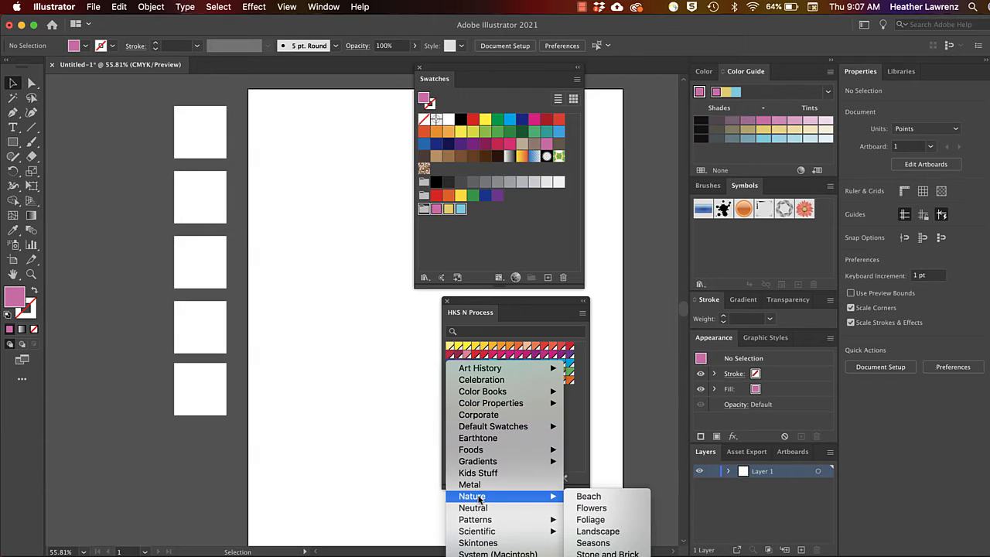
{"action": "mouse_move", "coordinate": [554, 496]}
{"action": "left_click", "coordinate": [607, 544]}
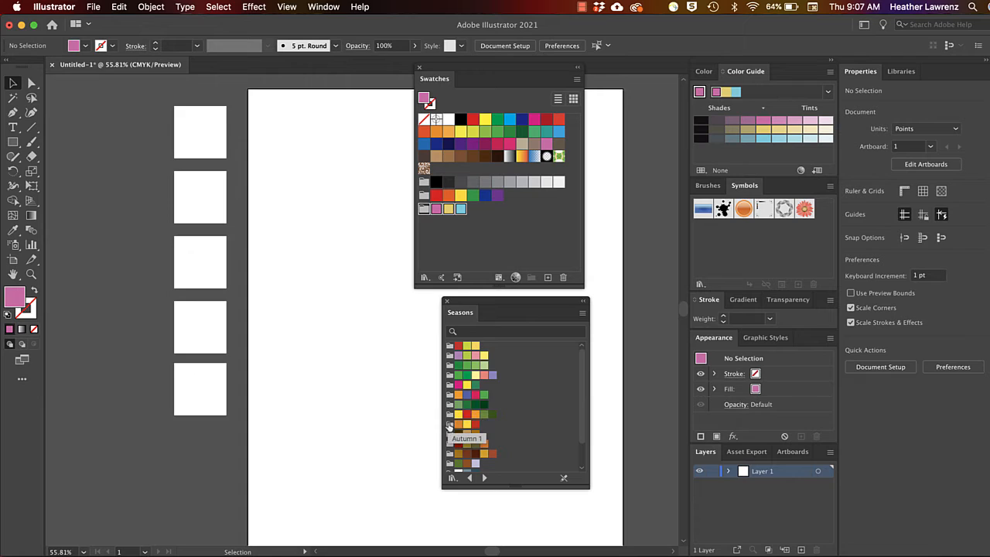
{"action": "scroll", "coordinate": [449, 425], "scroll_direction": "down", "scroll_amount": 3}
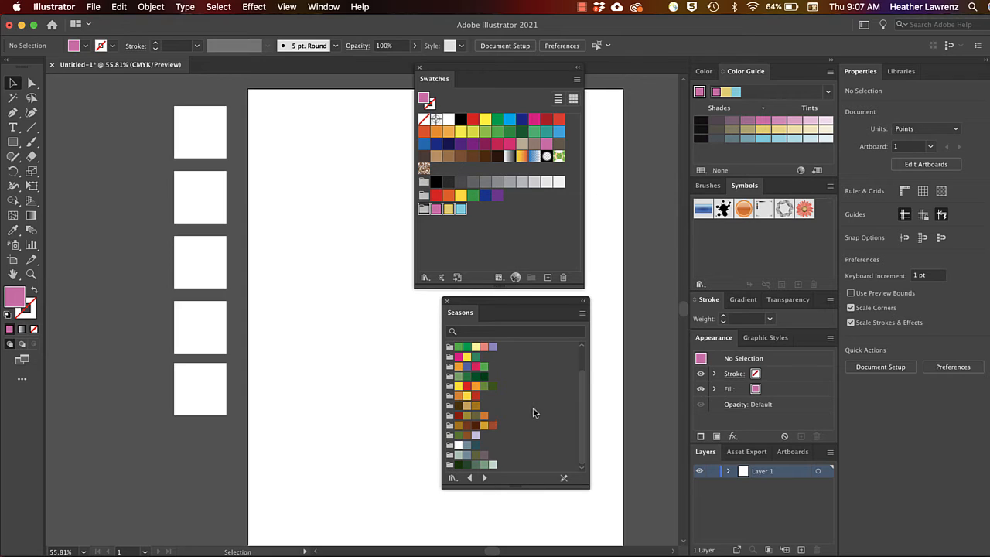
{"action": "left_click_drag", "start_coordinate": [446, 302], "coordinate": [512, 304]}
{"action": "left_click", "coordinate": [512, 302]}
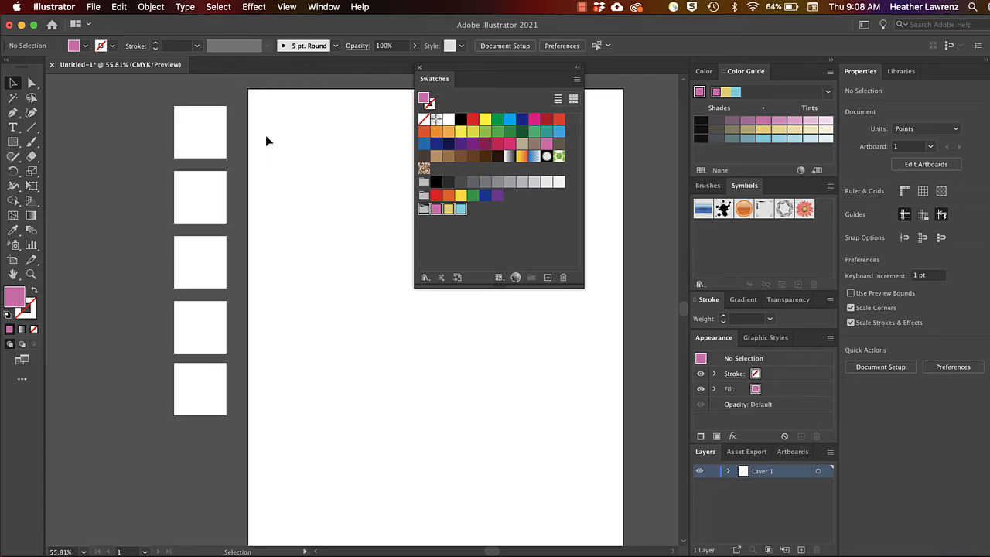
Step: Sample the gray area outside the artboard as the fill color with the Eyedropper, and return to the Selection tool
{"action": "left_click", "coordinate": [12, 229]}
{"action": "left_click", "coordinate": [122, 85]}
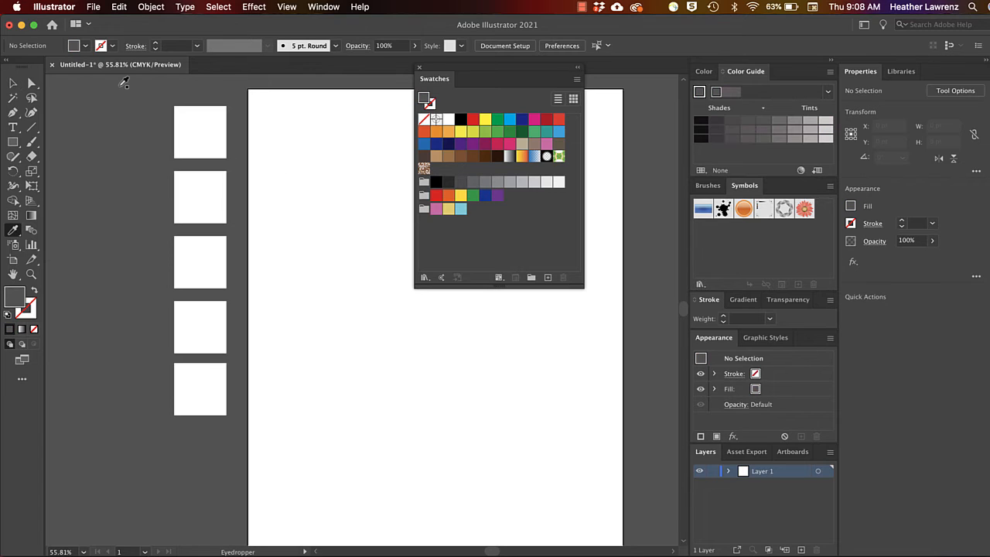
{"action": "left_click", "coordinate": [12, 83]}
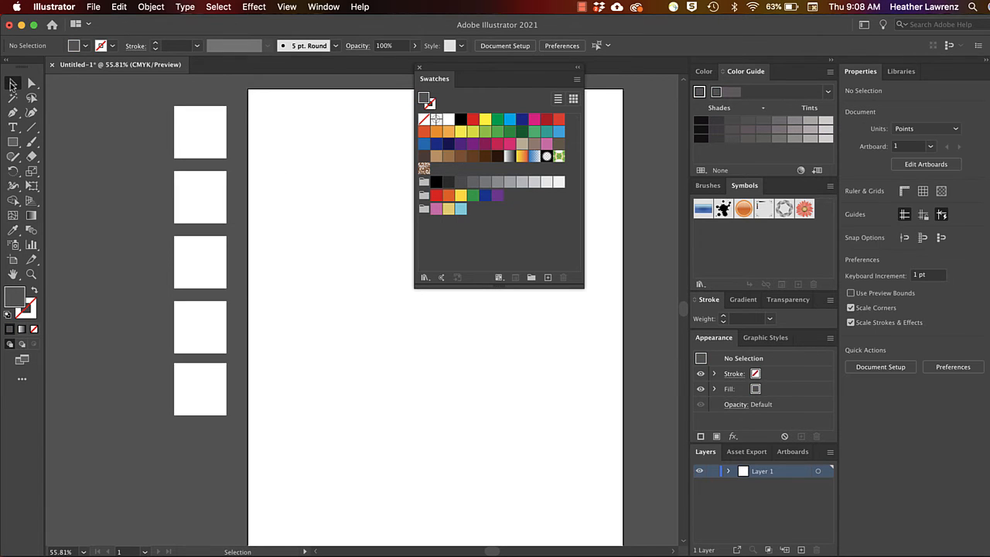
Step: Add the red and teal "Christmas or winter composition" theme from the Winter Break library to the swatches, and deselect the new group
{"action": "left_click", "coordinate": [901, 72]}
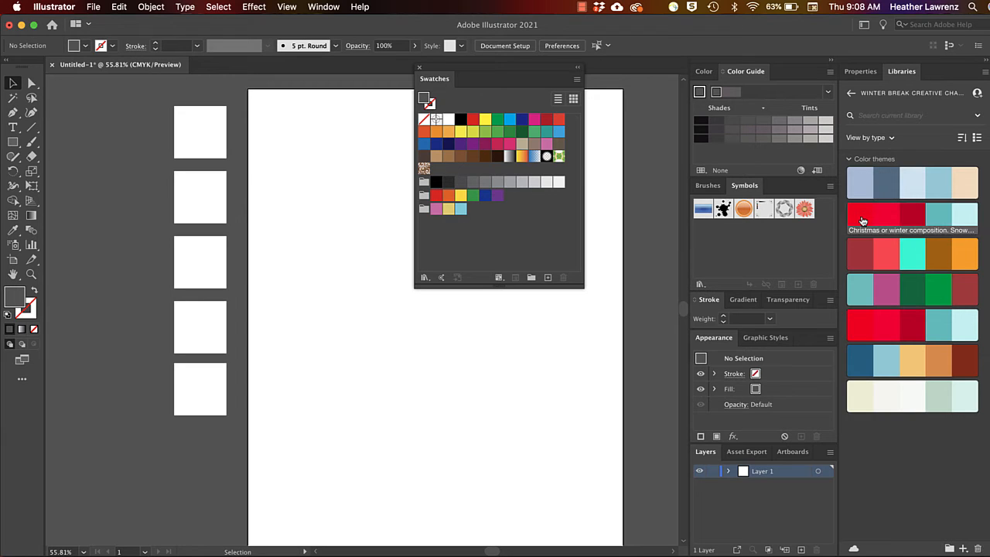
{"action": "right_click", "coordinate": [913, 223]}
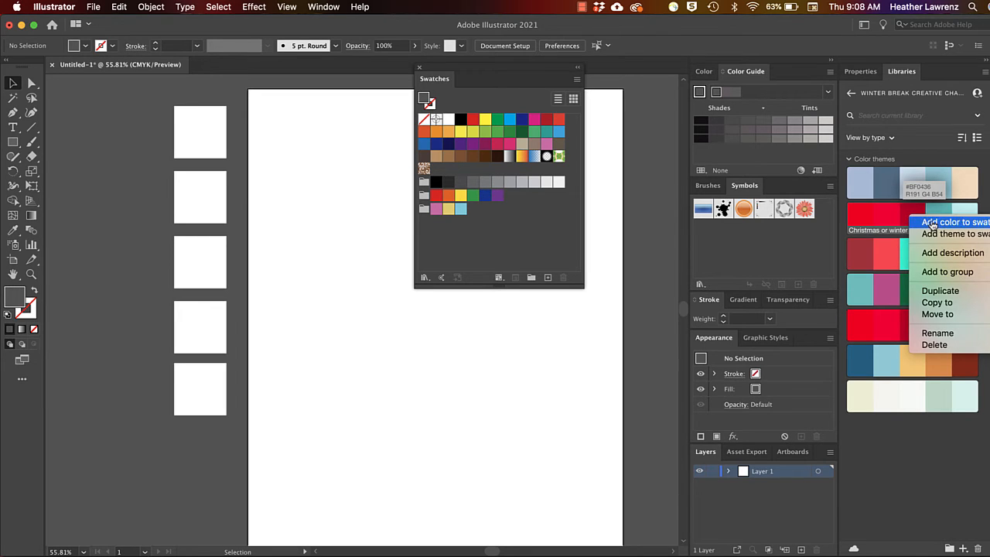
{"action": "left_click", "coordinate": [934, 233]}
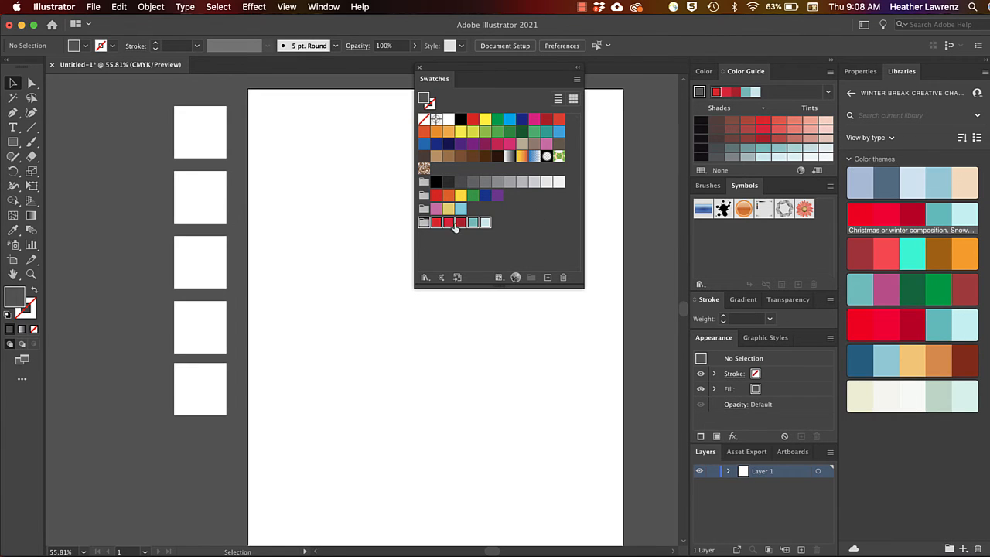
{"action": "left_click", "coordinate": [506, 230]}
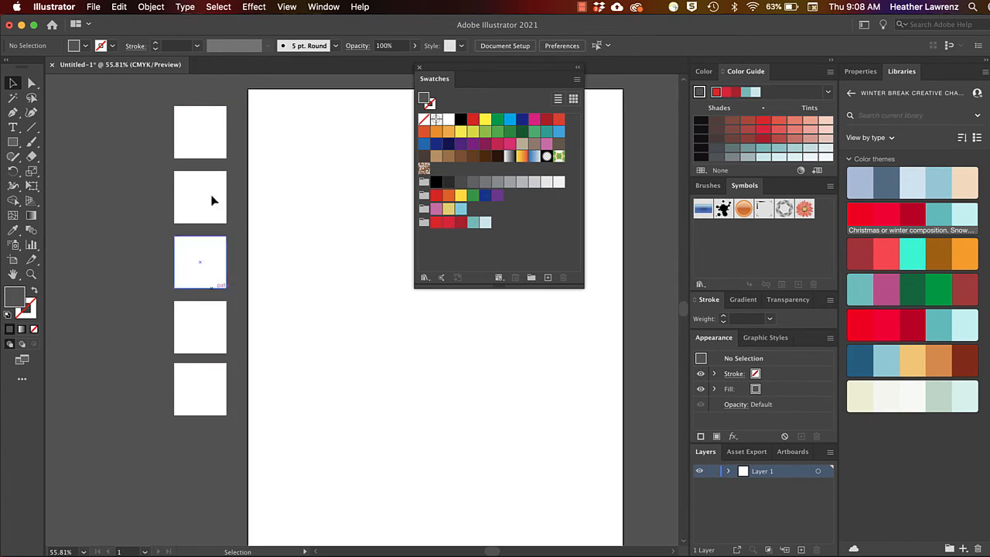
Step: Fill the five squares, from top to bottom, with the five red and teal swatches of the Christmas or winter composition group, and deselect
{"action": "left_click", "coordinate": [199, 147]}
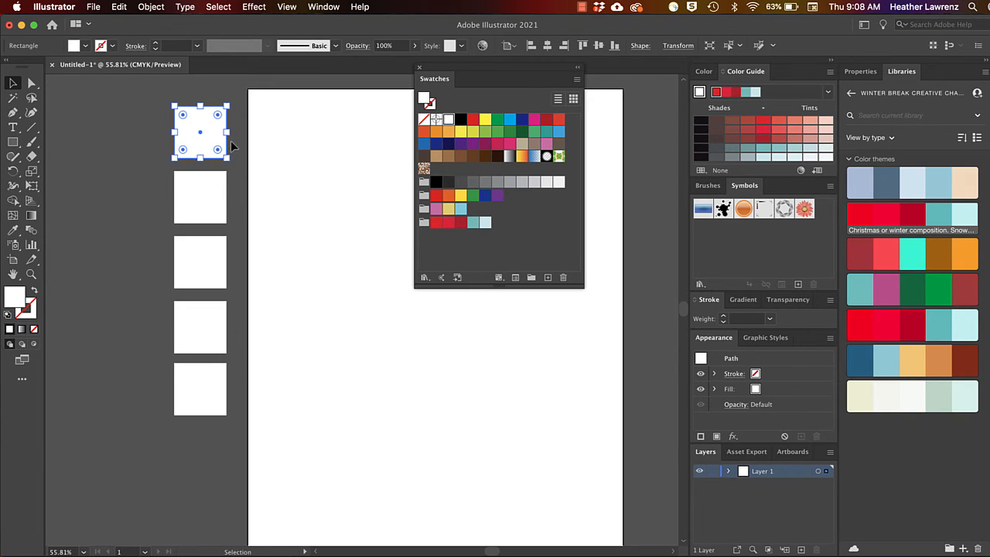
{"action": "left_click", "coordinate": [435, 223]}
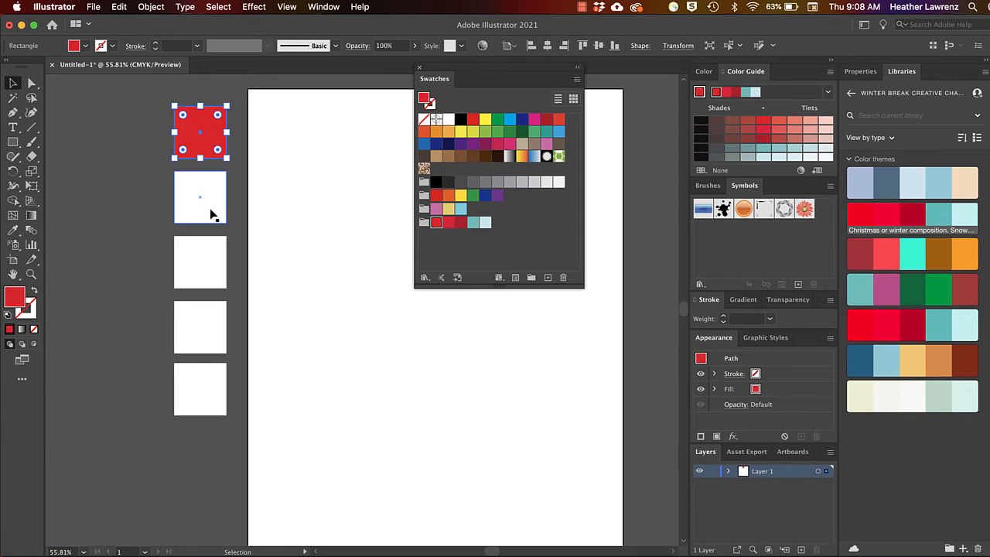
{"action": "left_click", "coordinate": [210, 212]}
{"action": "left_click", "coordinate": [449, 223]}
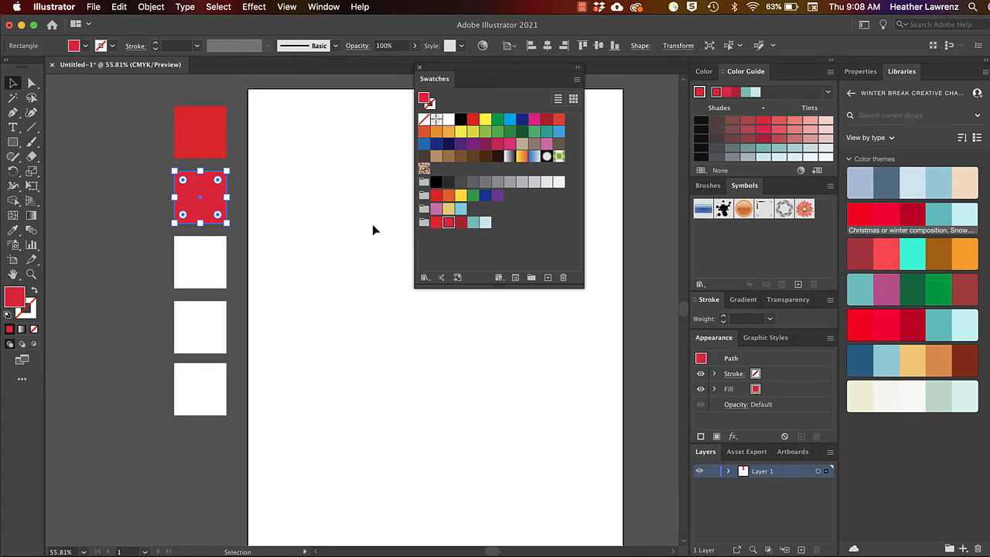
{"action": "left_click", "coordinate": [196, 255]}
{"action": "left_click", "coordinate": [461, 222]}
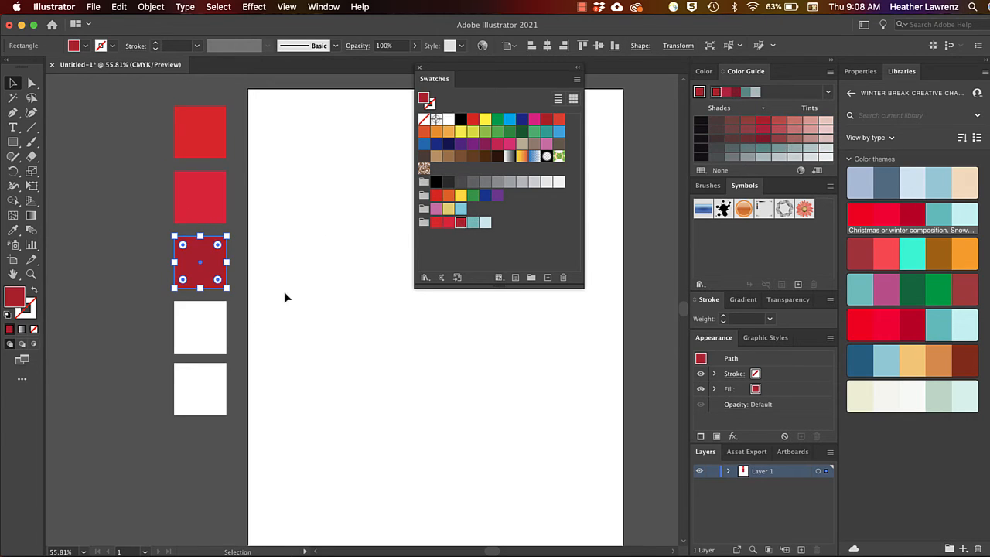
{"action": "left_click", "coordinate": [216, 337]}
{"action": "left_click", "coordinate": [474, 222]}
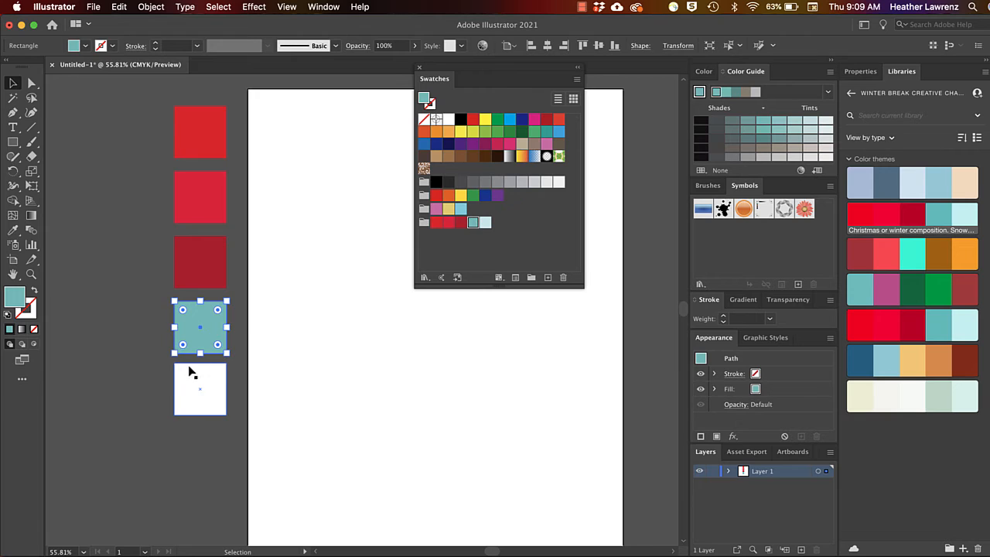
{"action": "left_click", "coordinate": [202, 385]}
{"action": "left_click", "coordinate": [488, 223]}
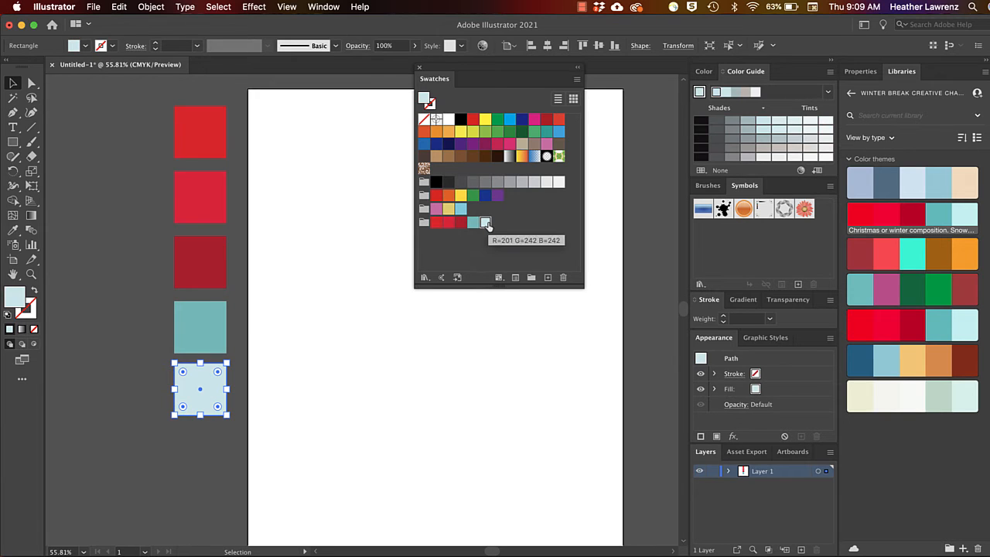
{"action": "left_click", "coordinate": [280, 297]}
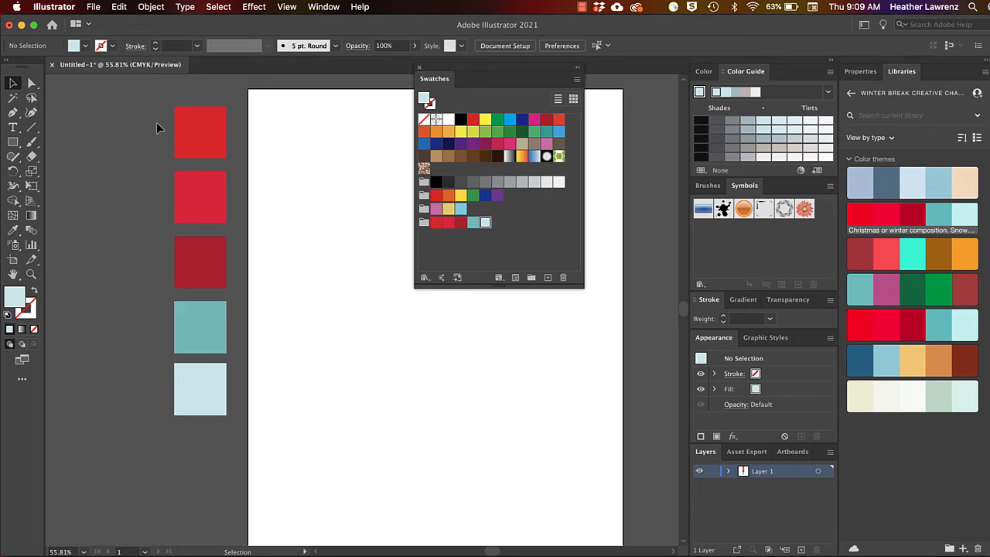
Step: Select all five squares, open Recolor Artwork for them, and move the Swatches panel clear of the recolor dialog
{"action": "key", "text": "super+a"}
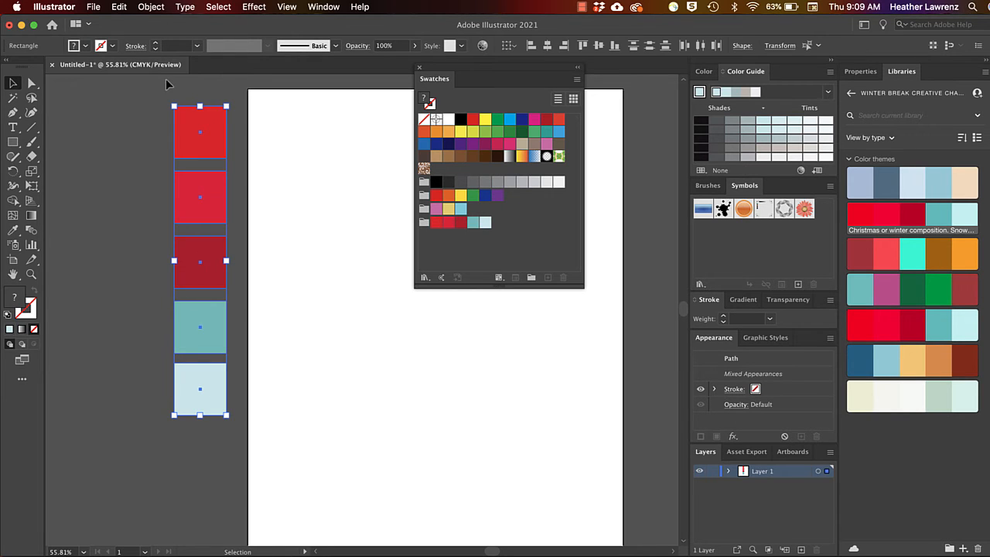
{"action": "left_click", "coordinate": [119, 7]}
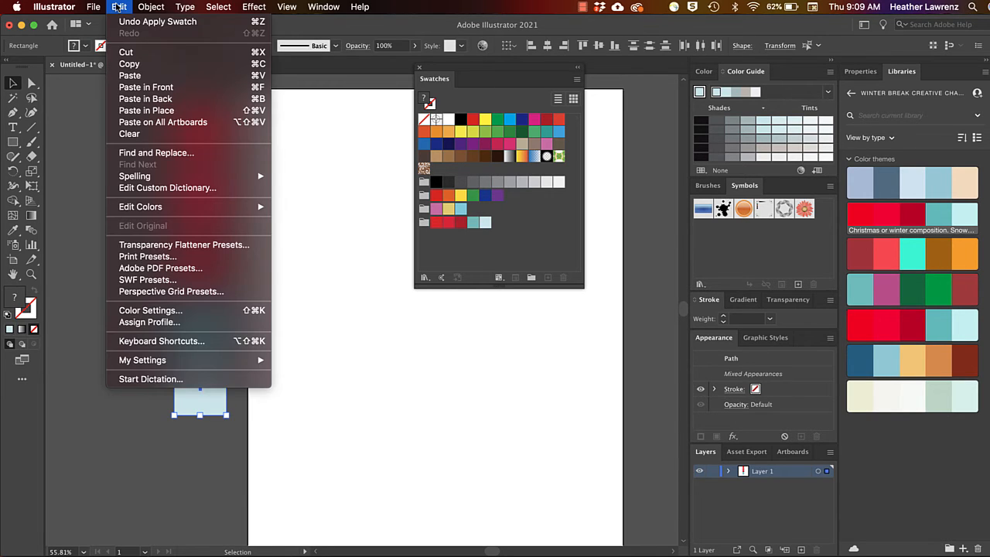
{"action": "mouse_move", "coordinate": [157, 210]}
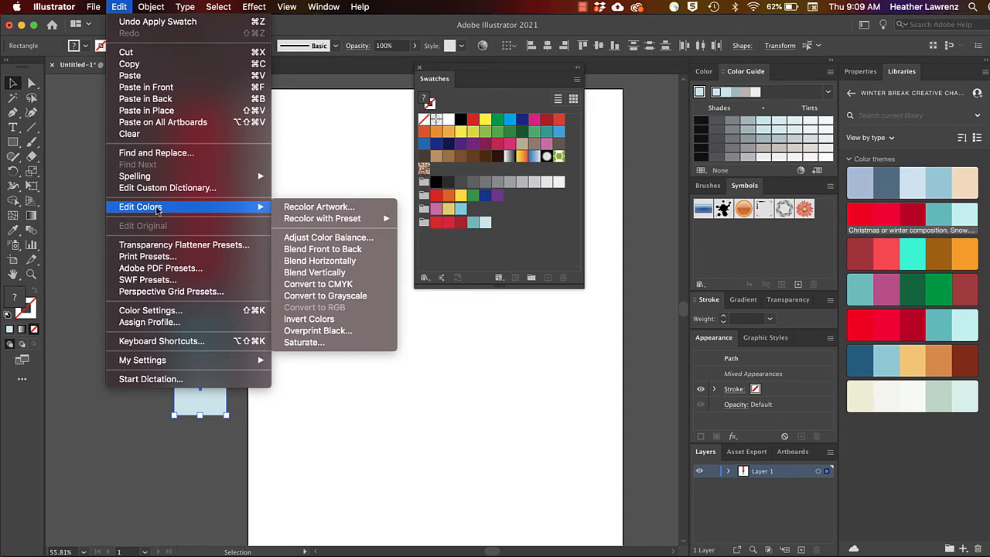
{"action": "left_click", "coordinate": [317, 207]}
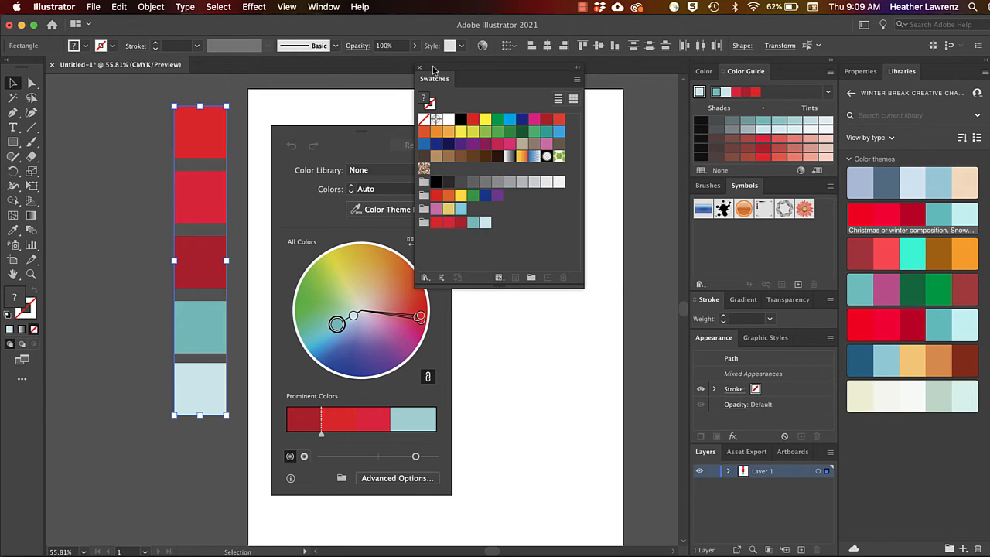
{"action": "left_click_drag", "start_coordinate": [433, 71], "coordinate": [521, 77]}
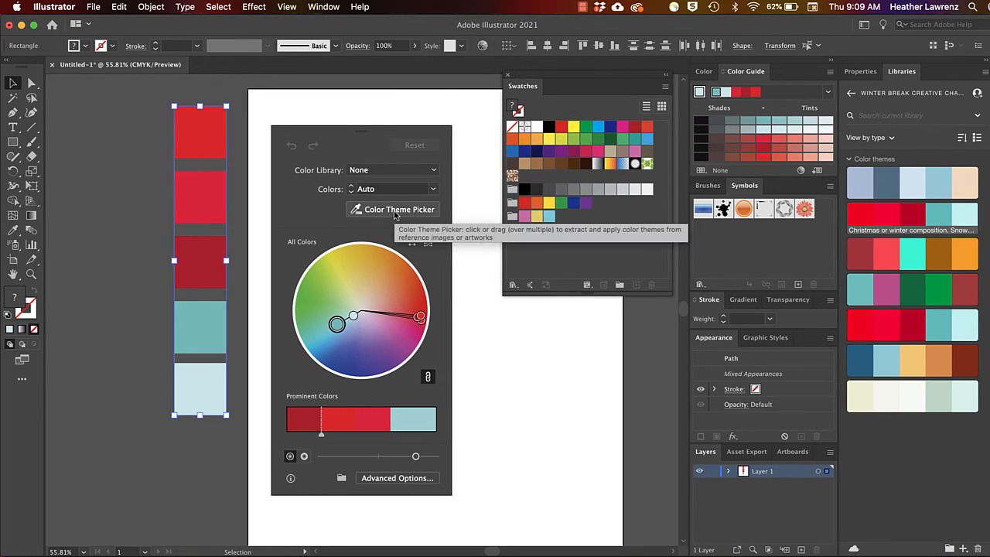
Step: Recolor the squares with Color Group 1 as the color library, and try the Color Theme Picker
{"action": "left_click", "coordinate": [433, 189]}
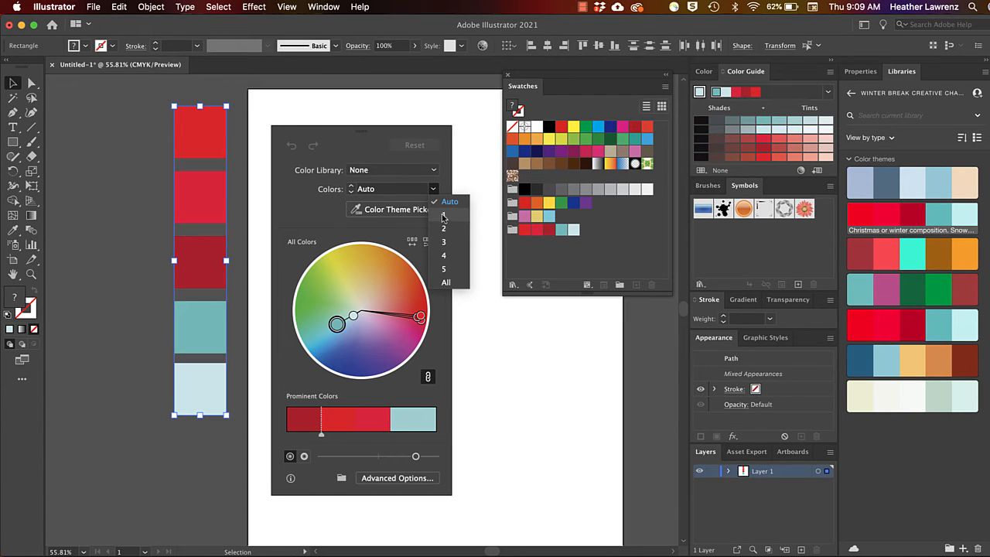
{"action": "left_click", "coordinate": [387, 190]}
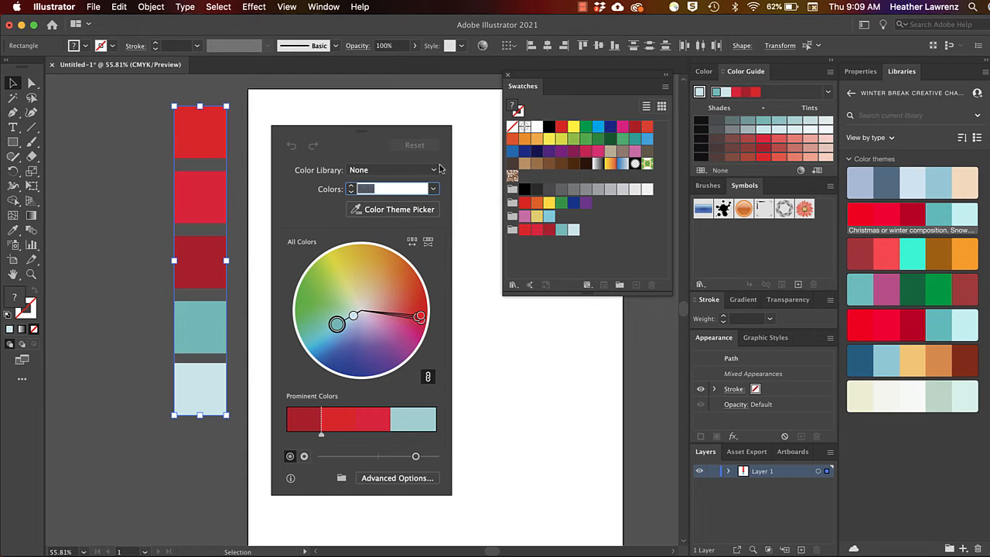
{"action": "left_click", "coordinate": [434, 171]}
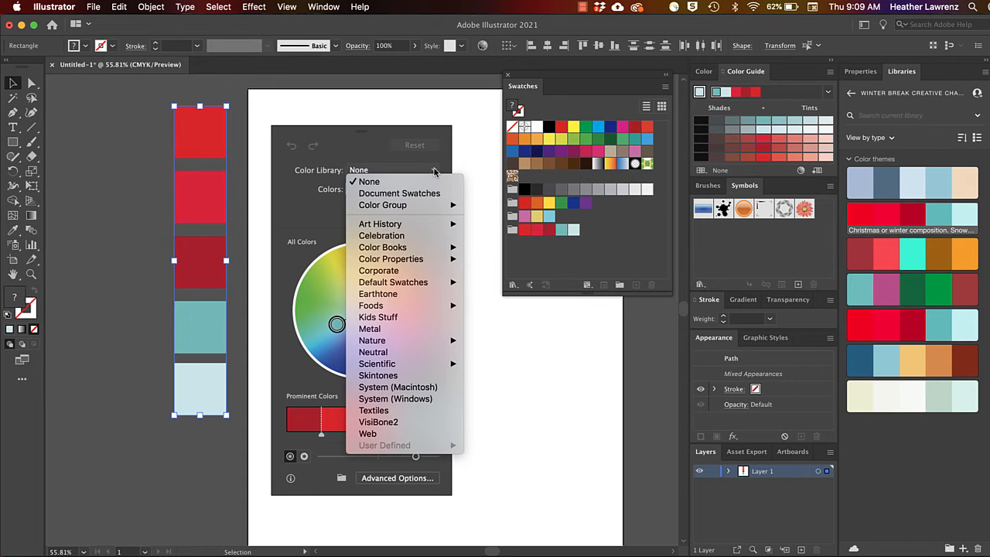
{"action": "mouse_move", "coordinate": [420, 205]}
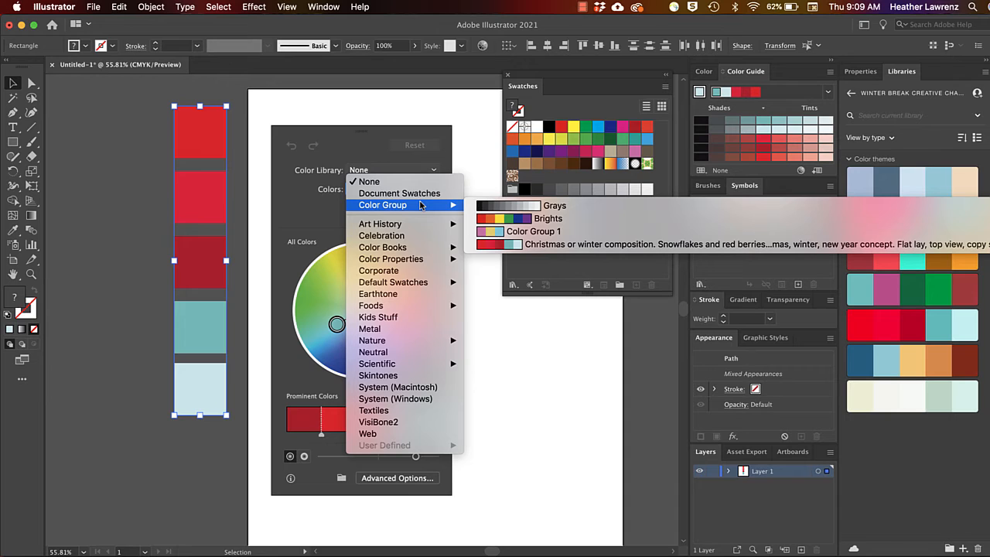
{"action": "left_click", "coordinate": [495, 235]}
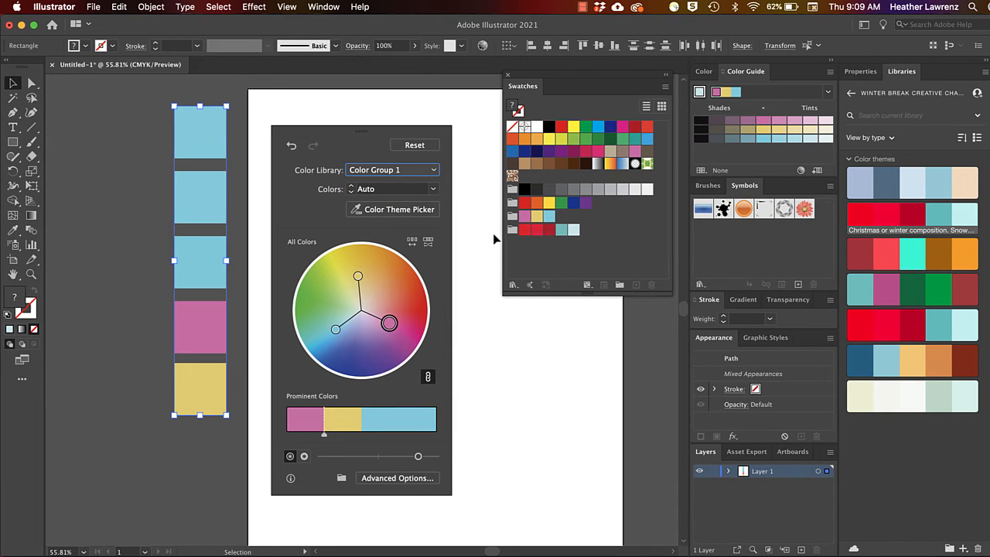
{"action": "left_click", "coordinate": [425, 209]}
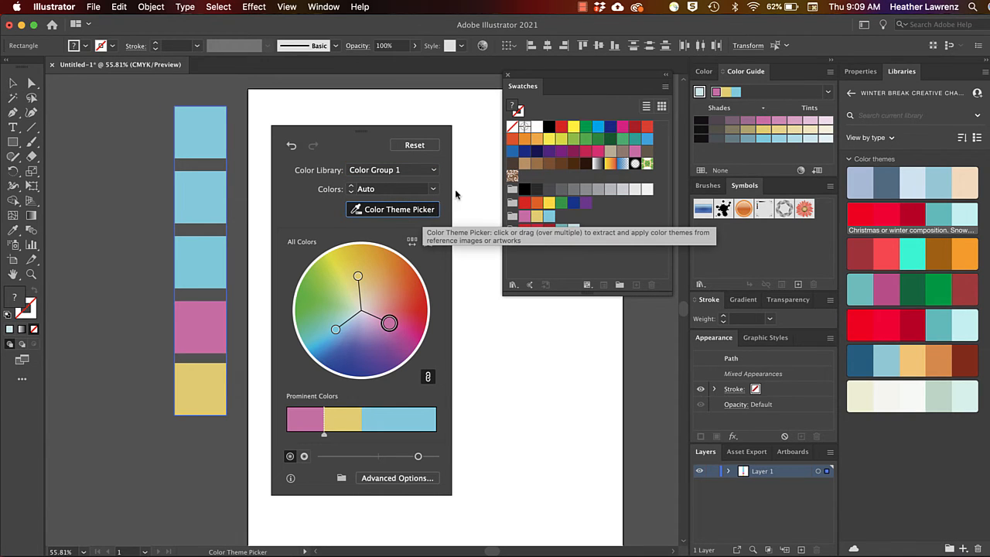
{"action": "left_click", "coordinate": [401, 215]}
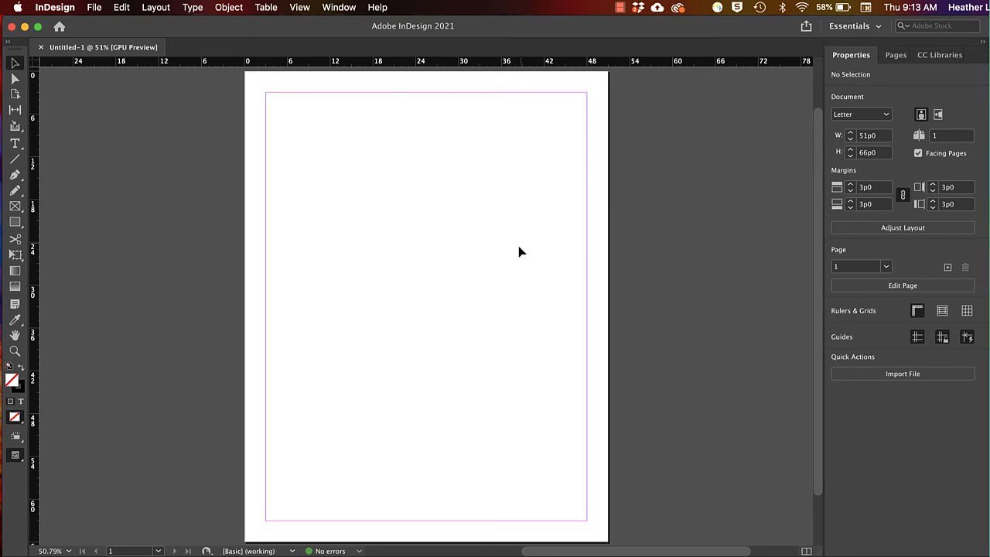
{"action": "left_click", "coordinate": [335, 9]}
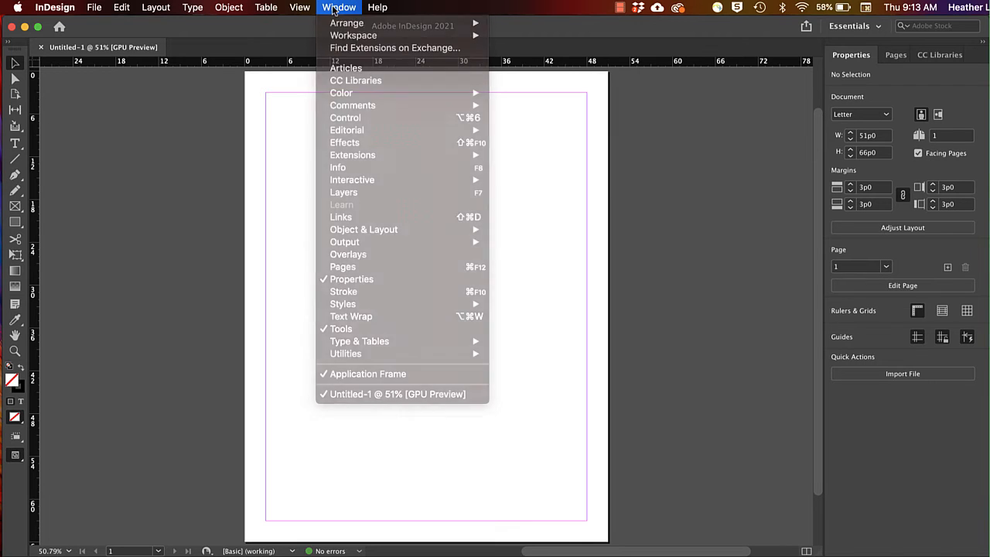
{"action": "left_click", "coordinate": [335, 10]}
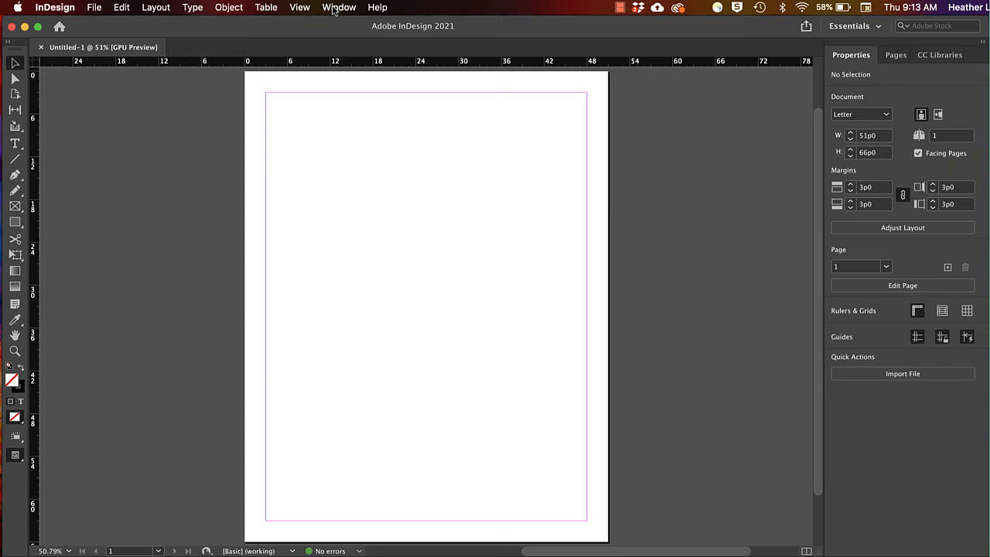
{"action": "left_click", "coordinate": [334, 10]}
{"action": "mouse_move", "coordinate": [338, 38]}
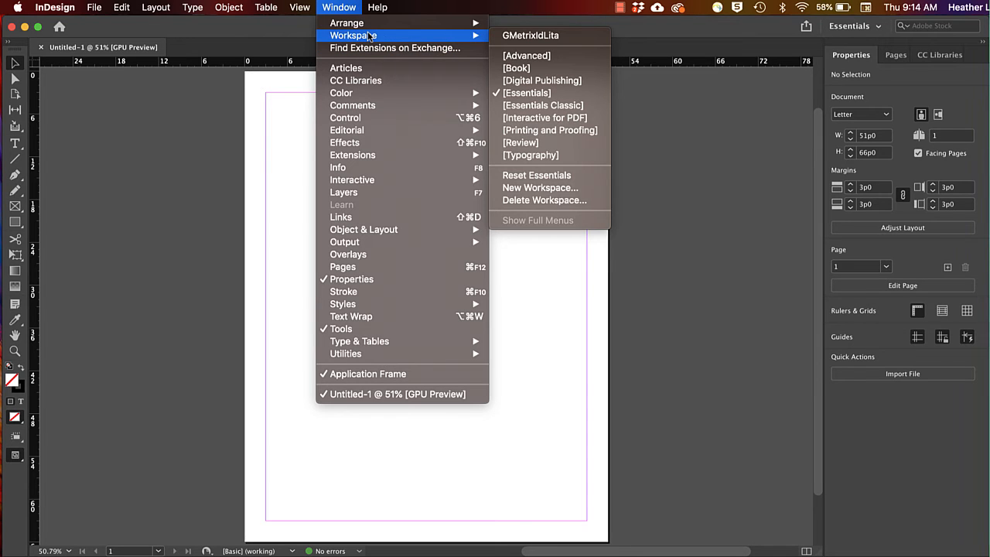
{"action": "left_click", "coordinate": [657, 118]}
Step: In InDesign, open the Winter Break Creative Challenge library in CC Libraries to show its color themes
{"action": "left_click", "coordinate": [922, 58]}
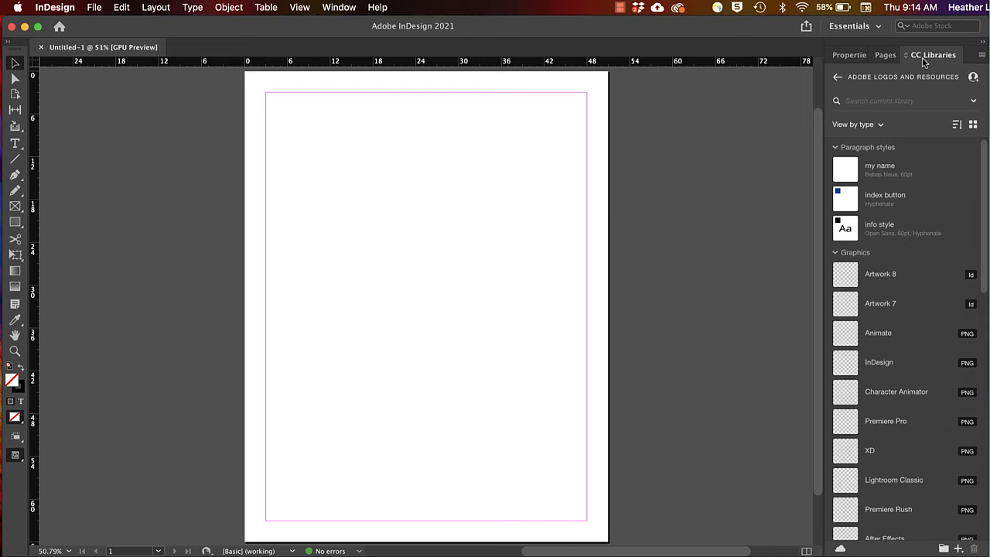
{"action": "left_click", "coordinate": [837, 78]}
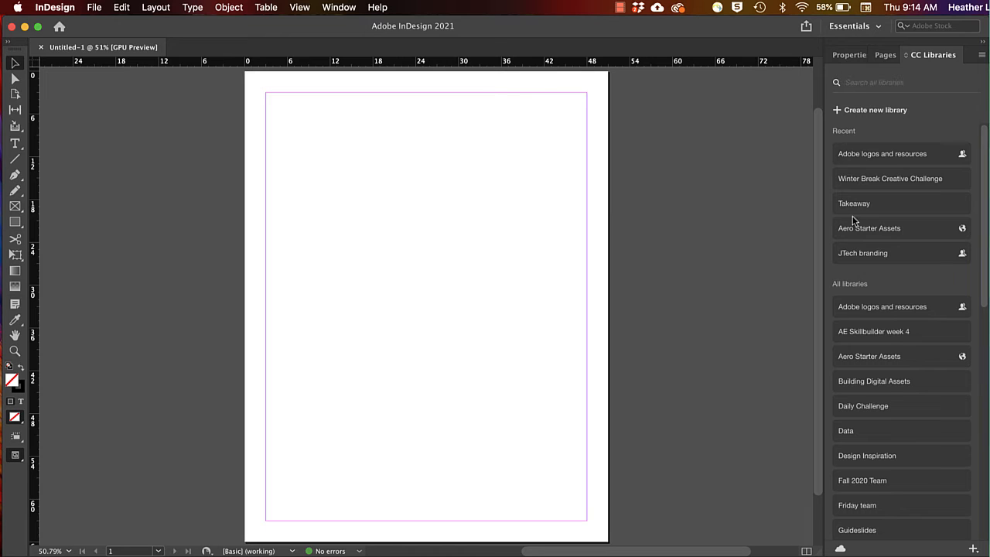
{"action": "left_click", "coordinate": [864, 184]}
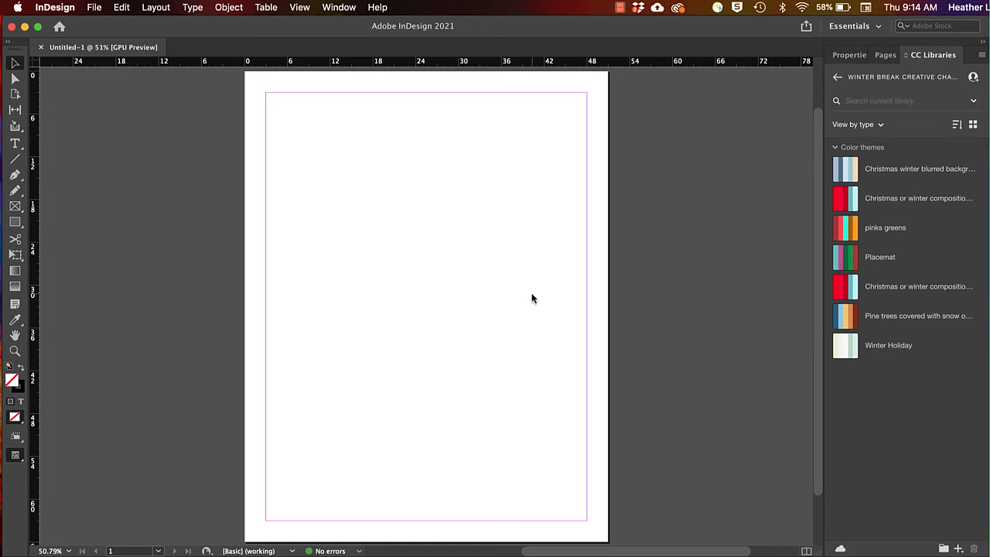
Step: Place the two AdobeColor JPEG palettes from Downloads, the first near the page's top-left margin corner and the second starting on the pasteboard left of the page
{"action": "key", "text": "super+d"}
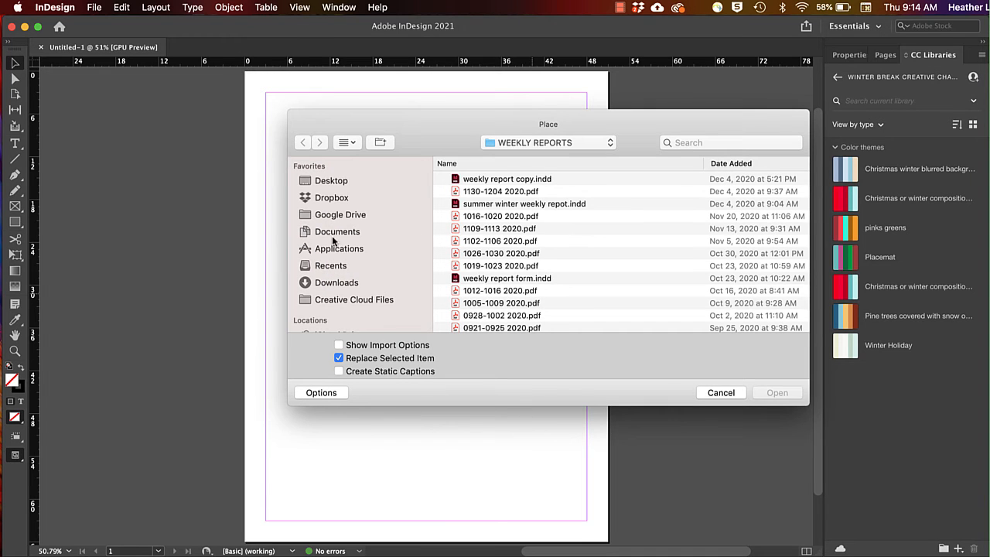
{"action": "left_click", "coordinate": [333, 284]}
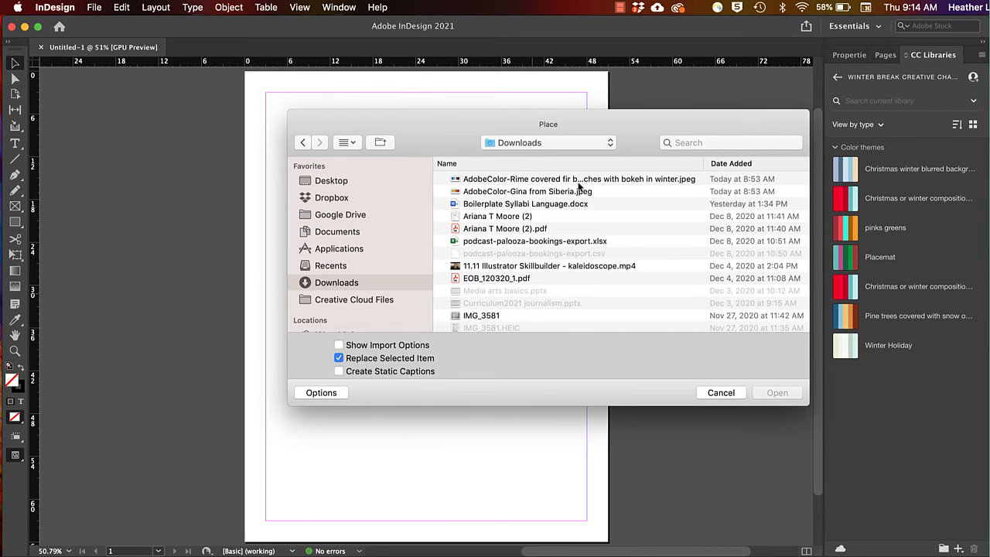
{"action": "left_click", "coordinate": [585, 182]}
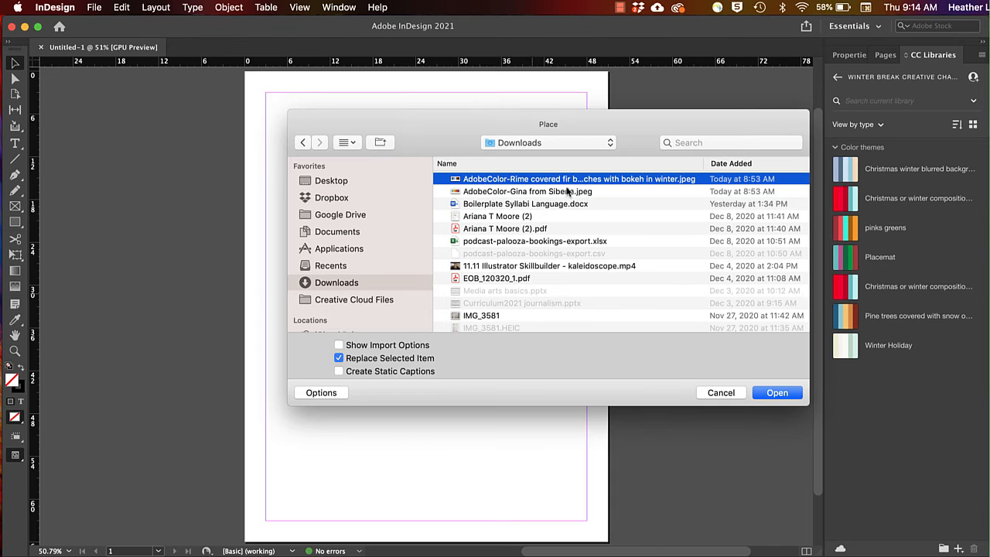
{"action": "left_click", "coordinate": [566, 193], "text": "shift"}
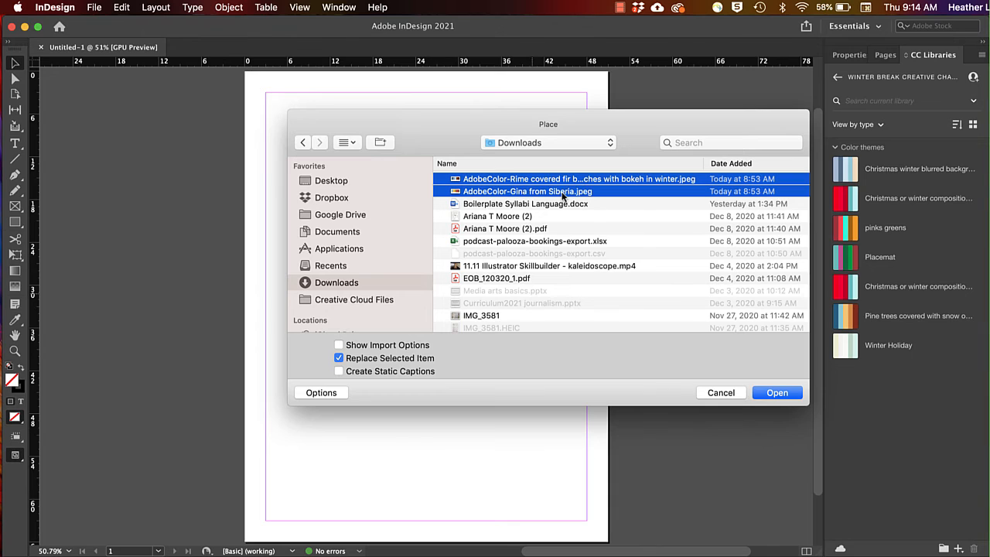
{"action": "left_click", "coordinate": [784, 392]}
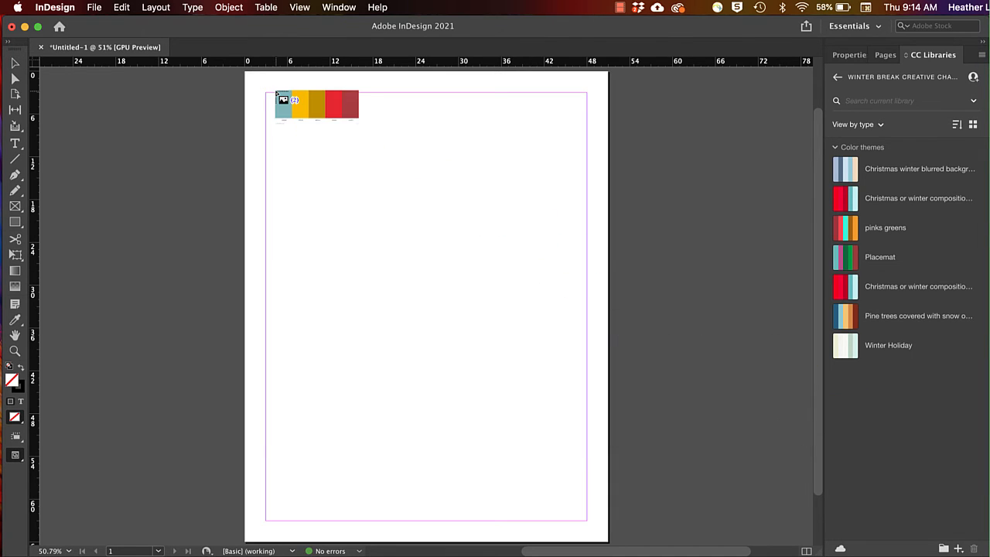
{"action": "left_click", "coordinate": [277, 93]}
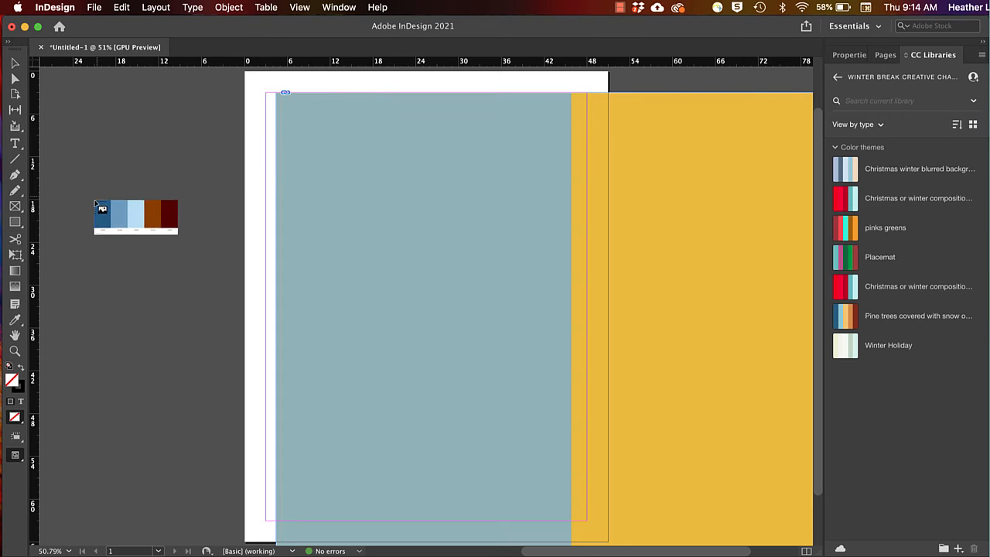
{"action": "left_click", "coordinate": [93, 201]}
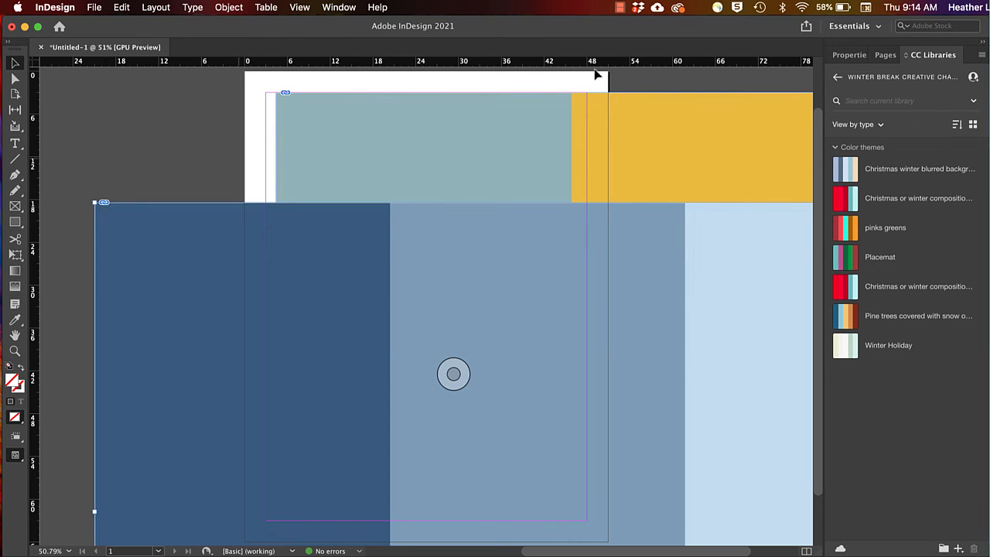
Step: Scale the placed blue and brown palette image to 25% with its proportions constrained
{"action": "left_click", "coordinate": [847, 56]}
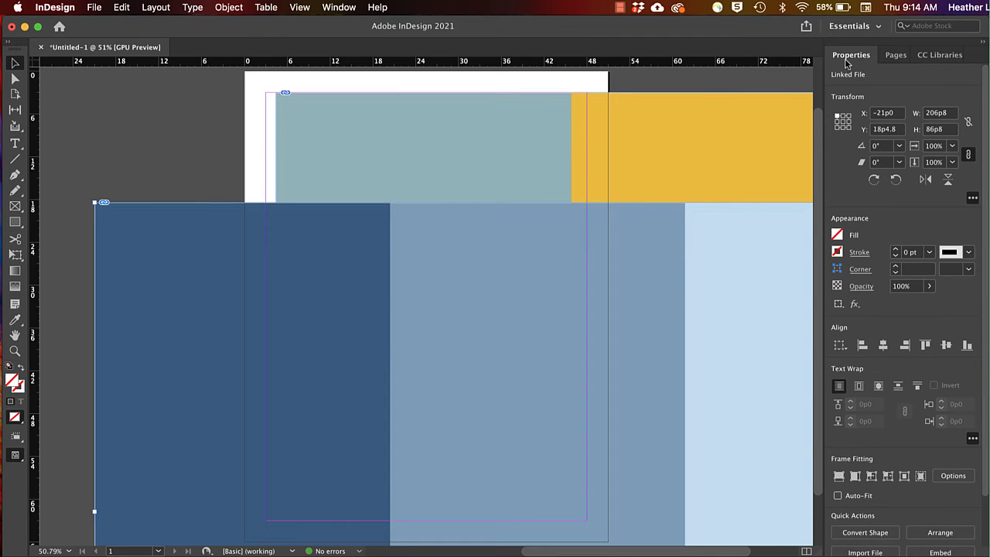
{"action": "left_click", "coordinate": [967, 156]}
{"action": "left_click", "coordinate": [952, 146]}
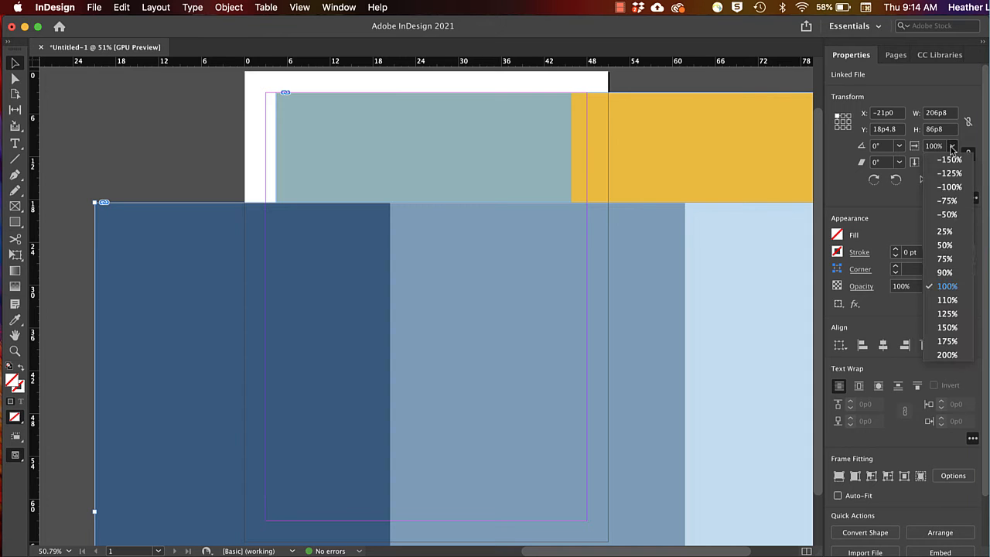
{"action": "left_click", "coordinate": [947, 231]}
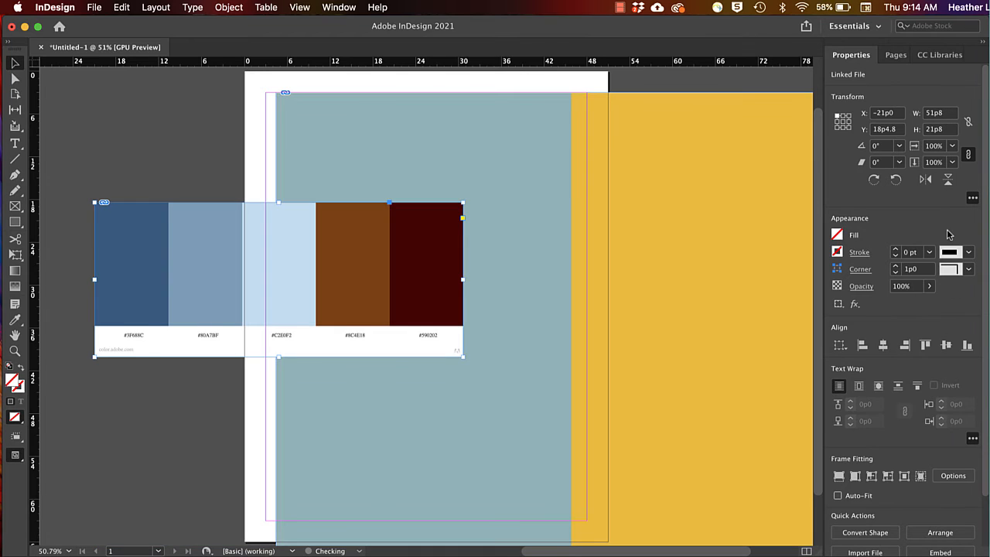
Step: Scale the teal, yellow and red palette image to 25% and move the blue and brown palette below it on the page
{"action": "left_click", "coordinate": [722, 150]}
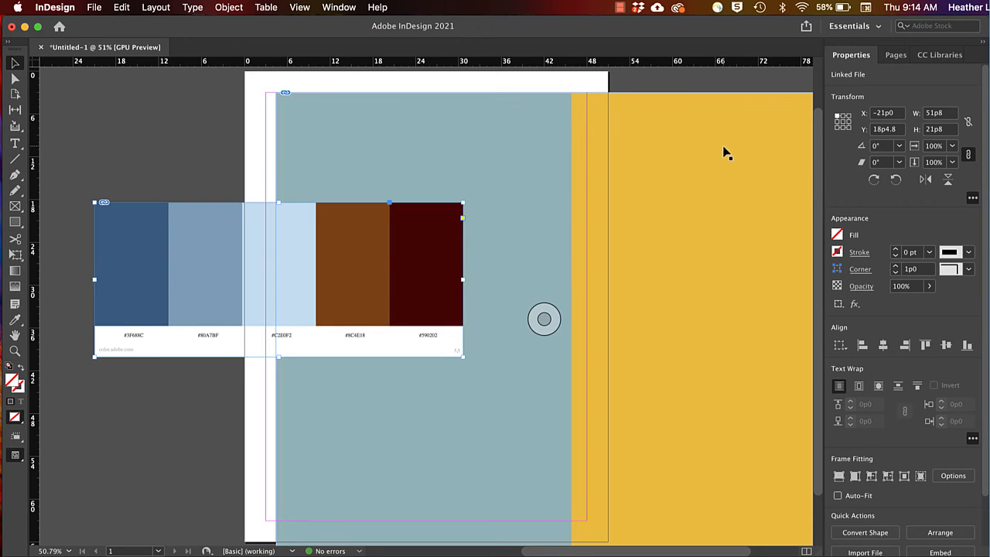
{"action": "left_click", "coordinate": [952, 146]}
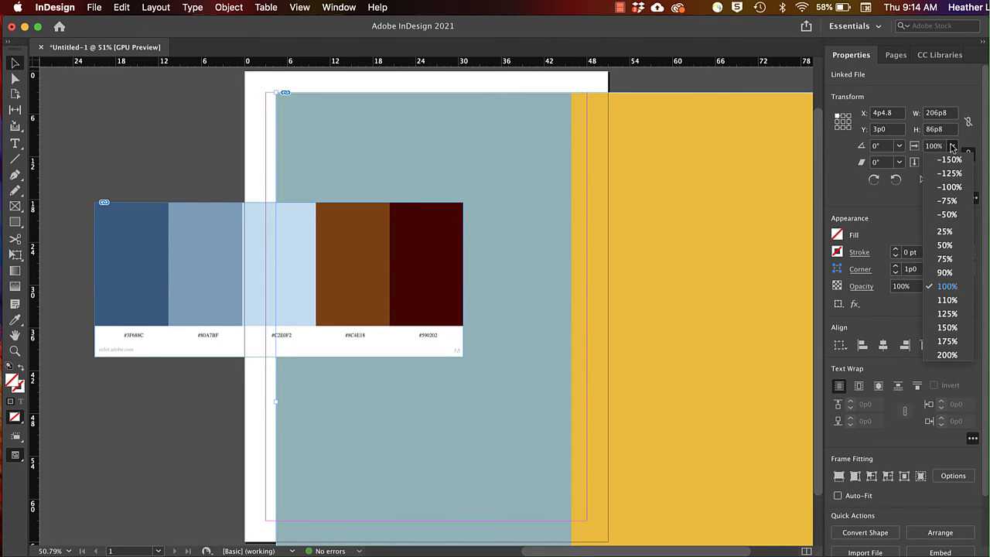
{"action": "left_click", "coordinate": [945, 231]}
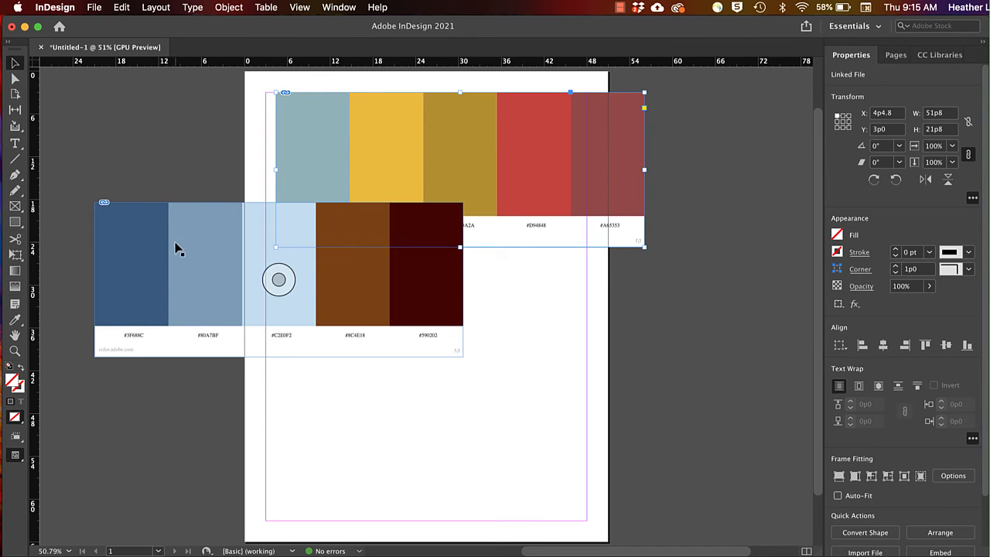
{"action": "left_click_drag", "start_coordinate": [176, 248], "coordinate": [337, 335]}
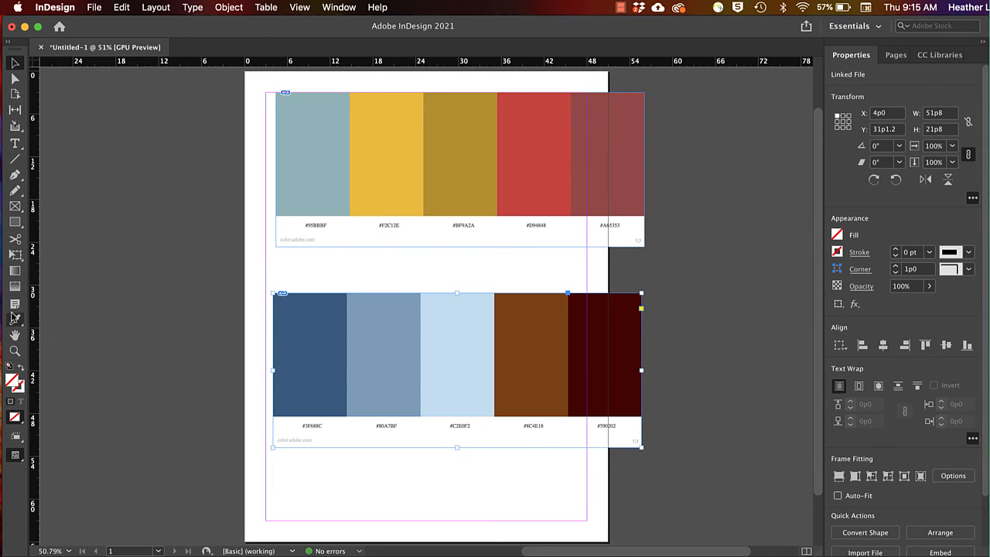
Step: Sample the teal of the upper palette image with the Eyedropper as the fill color
{"action": "left_click", "coordinate": [15, 320]}
{"action": "left_click", "coordinate": [307, 129]}
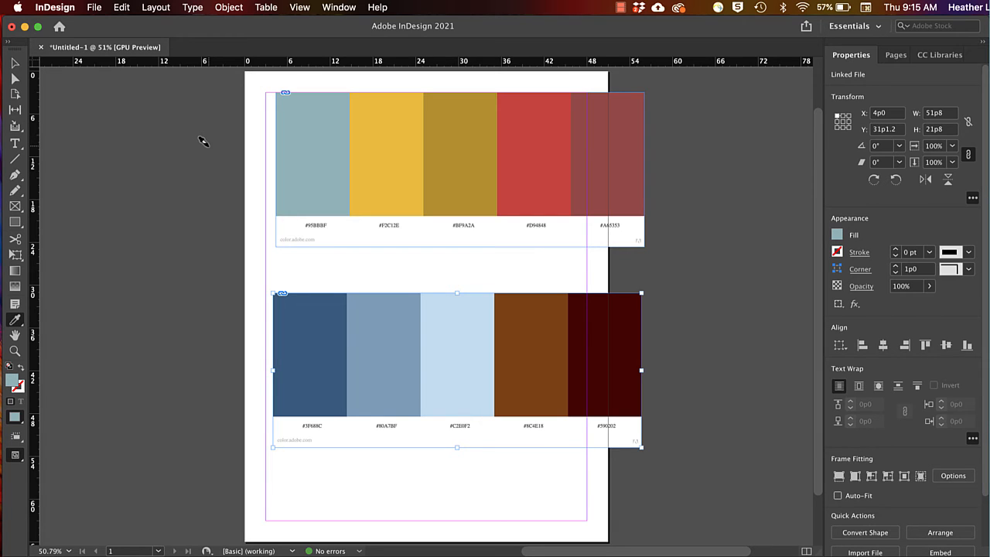
{"action": "left_click", "coordinate": [15, 64]}
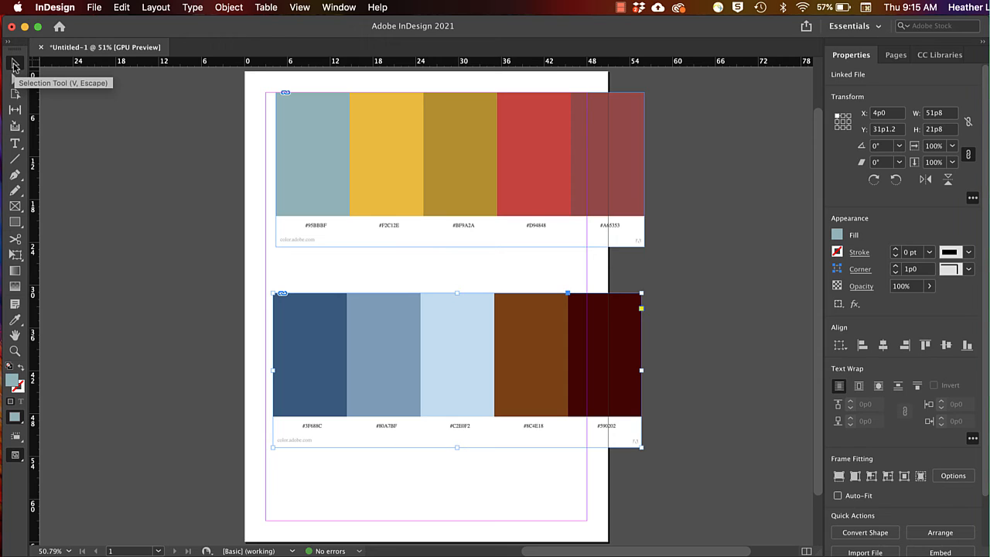
Step: Extract a color theme from the upper palette image with the Color Theme tool
{"action": "left_click", "coordinate": [14, 320]}
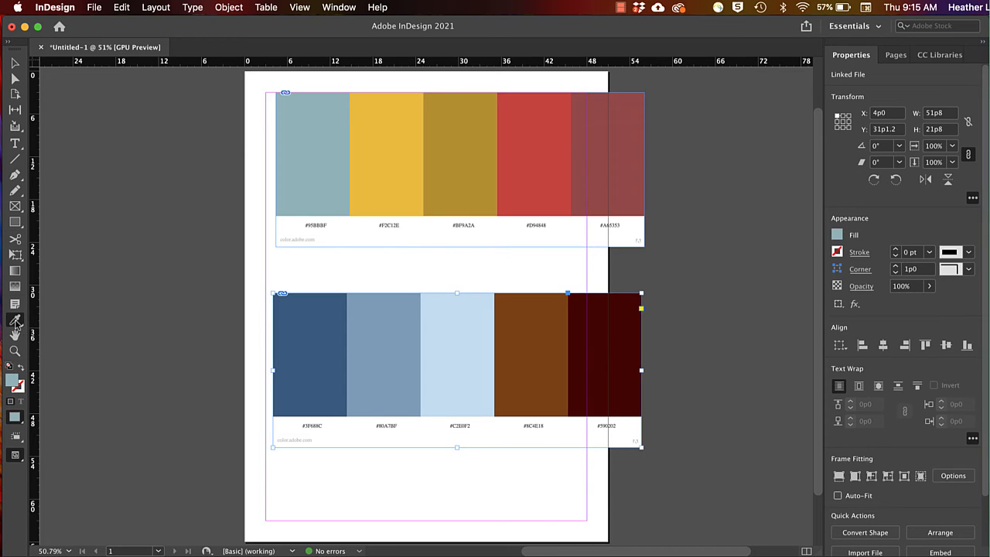
{"action": "left_click", "coordinate": [16, 325]}
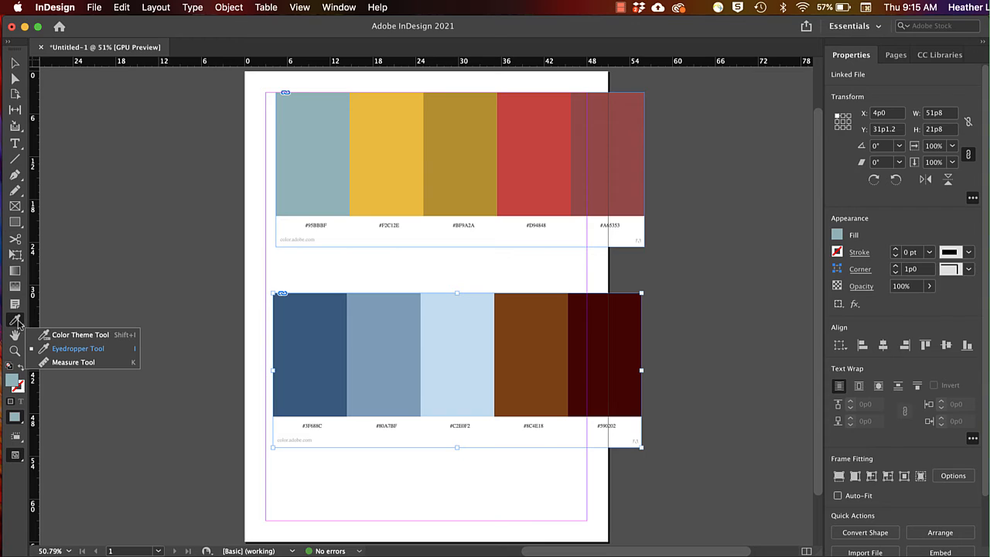
{"action": "left_click", "coordinate": [72, 334]}
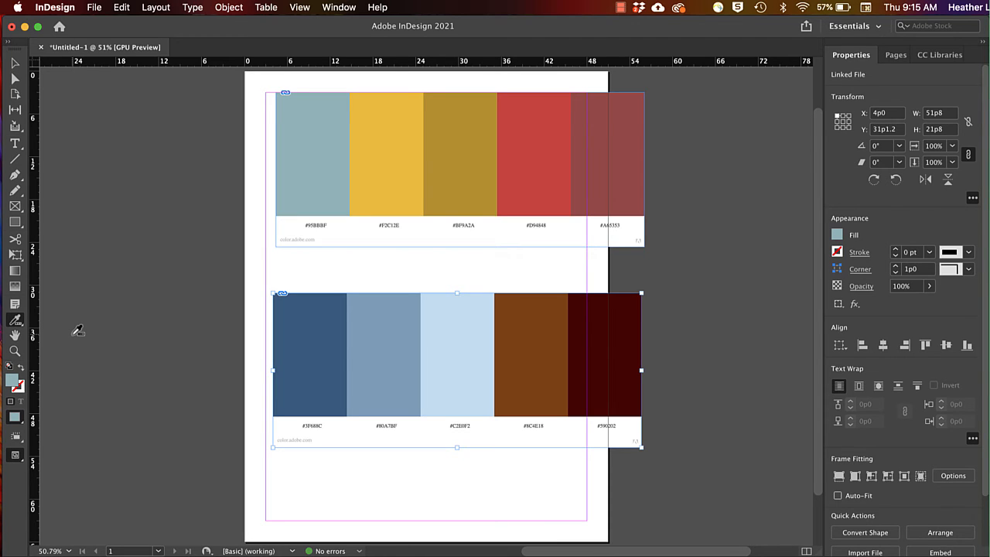
{"action": "left_click", "coordinate": [320, 146]}
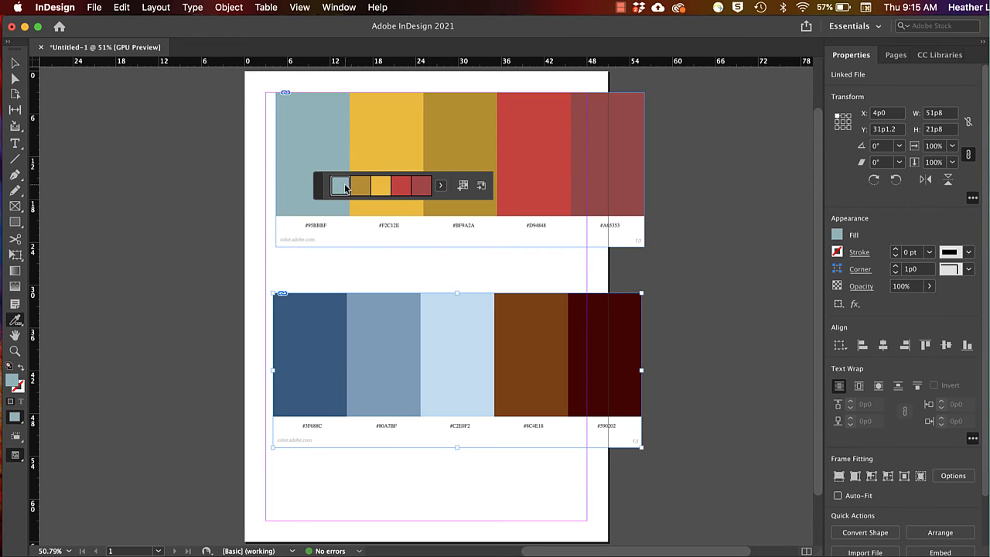
Step: Try the Bright variant of the extracted theme, switch to Dark, and add it to the swatches and the current CC library
{"action": "left_click", "coordinate": [442, 190]}
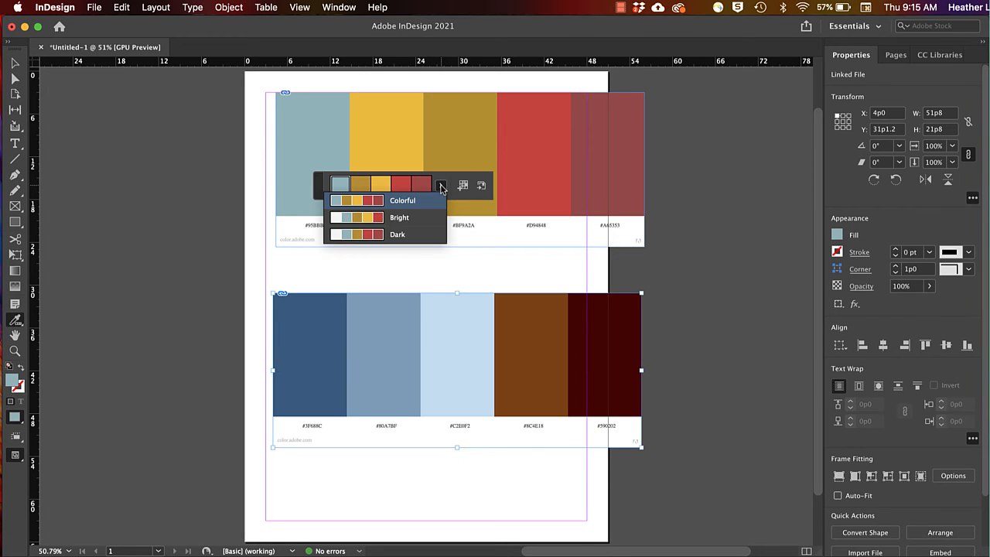
{"action": "left_click", "coordinate": [396, 219]}
{"action": "left_click", "coordinate": [439, 188]}
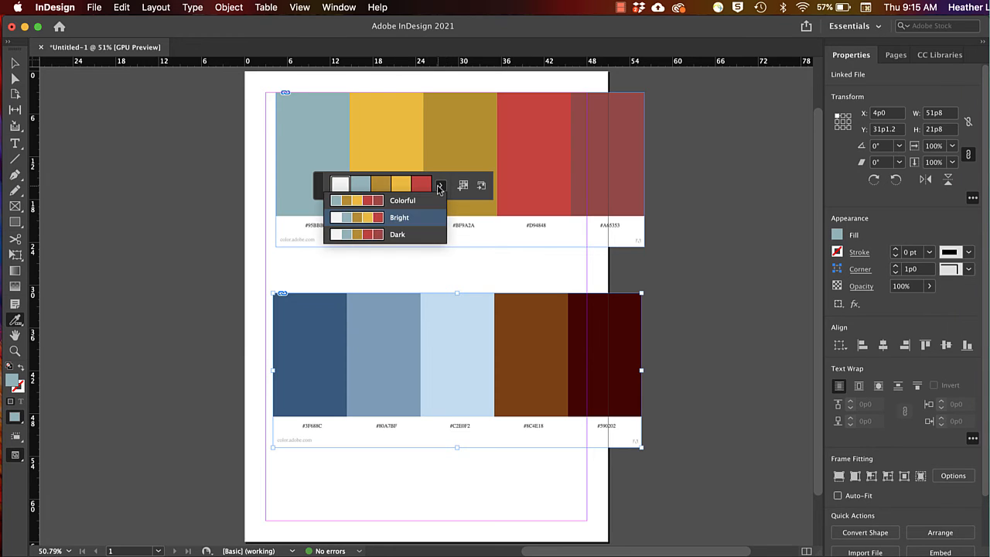
{"action": "left_click", "coordinate": [406, 234]}
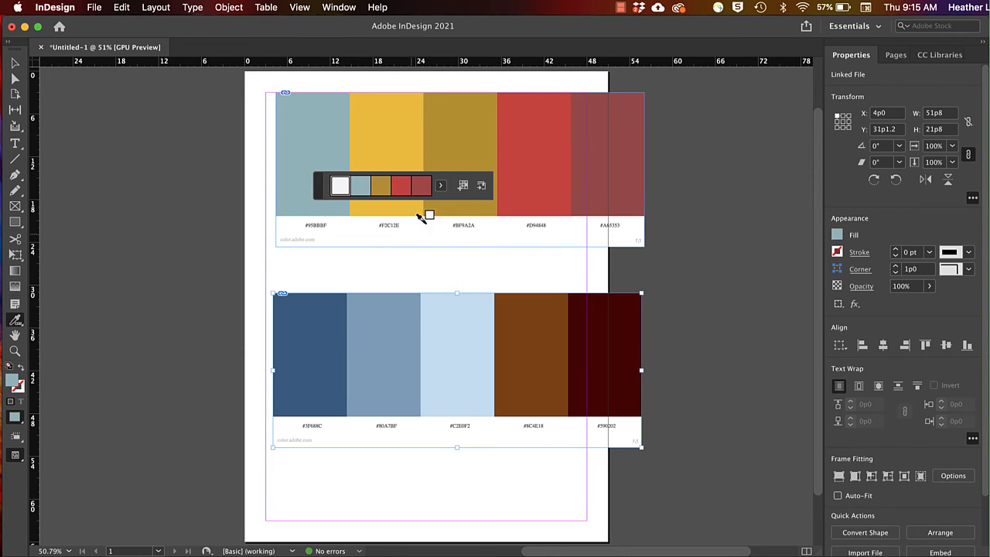
{"action": "left_click", "coordinate": [463, 186]}
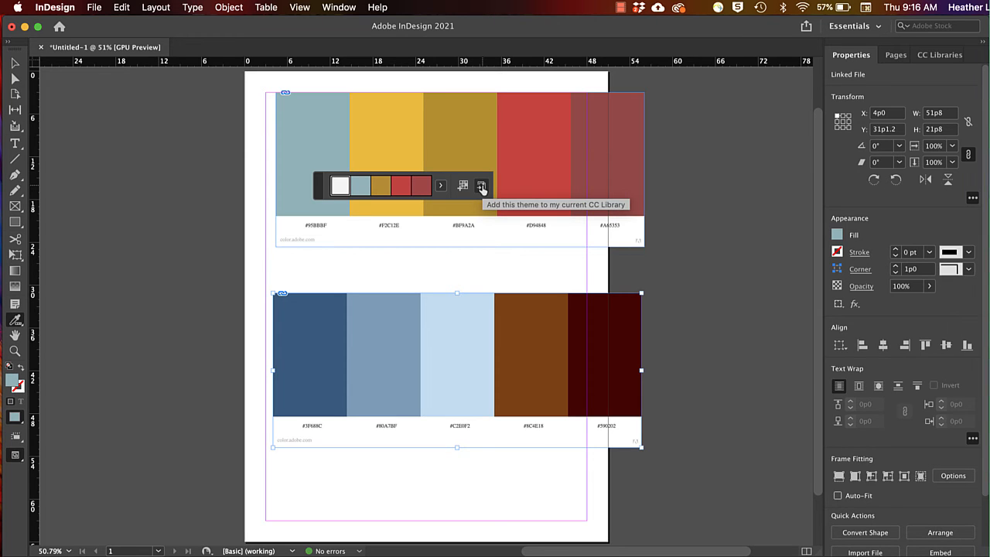
{"action": "left_click", "coordinate": [482, 186]}
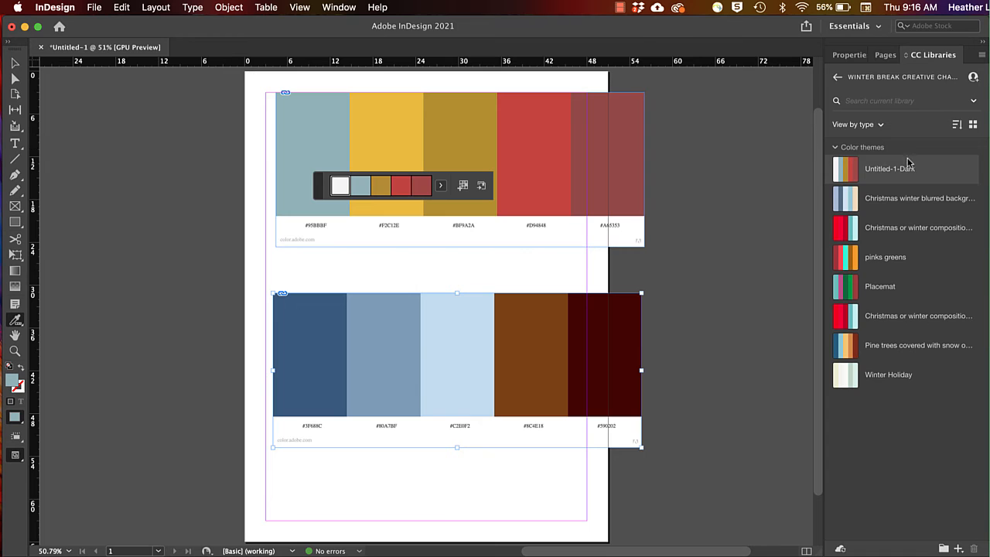
{"action": "mouse_move", "coordinate": [847, 170]}
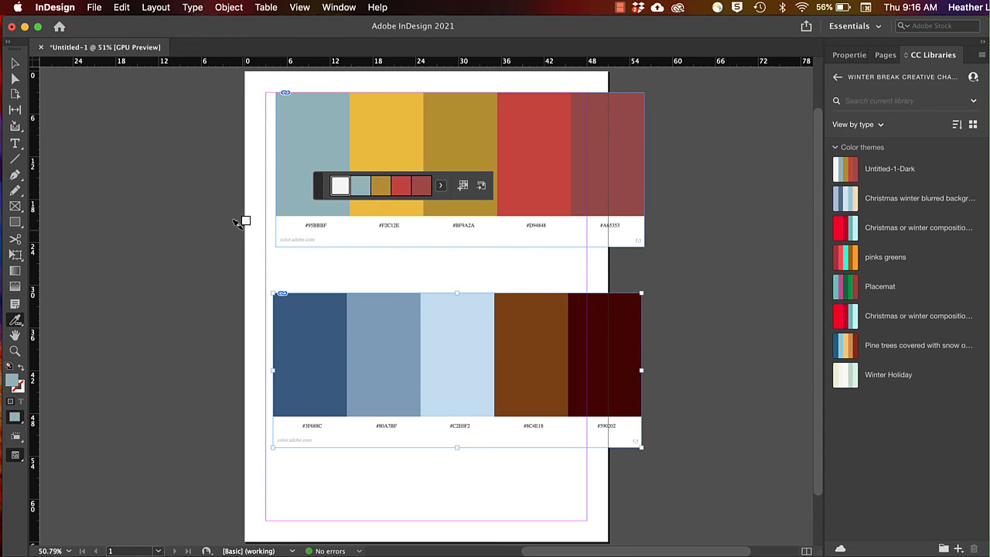
Step: Extract a theme from the blue and brown palette image, choose its Colorful variant and add it to the current CC library
{"action": "left_click", "coordinate": [16, 322]}
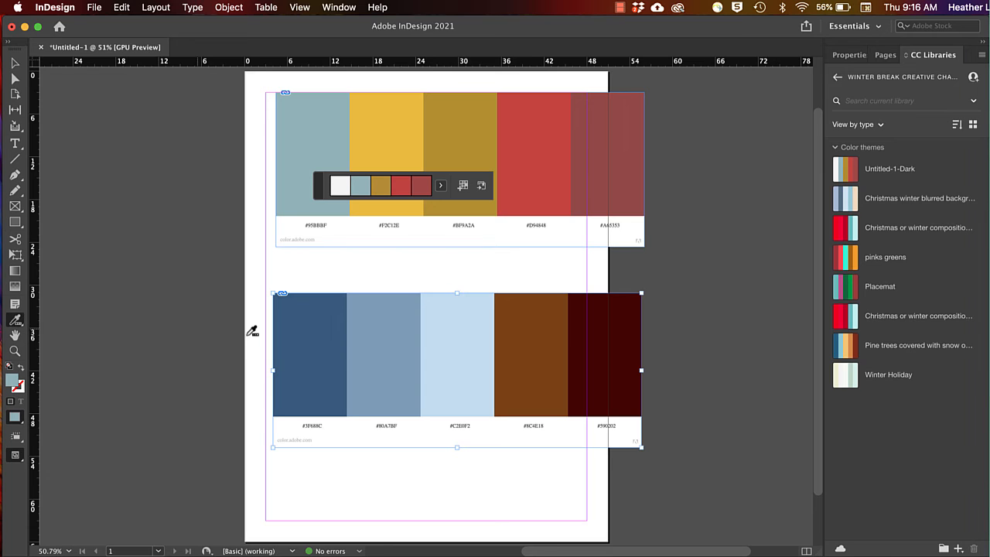
{"action": "left_click", "coordinate": [322, 330]}
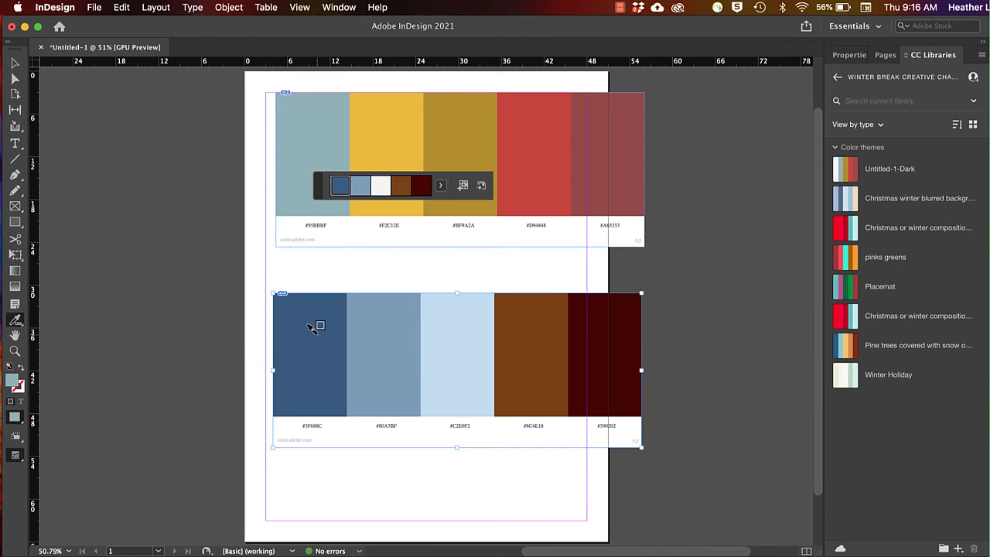
{"action": "left_click", "coordinate": [440, 185]}
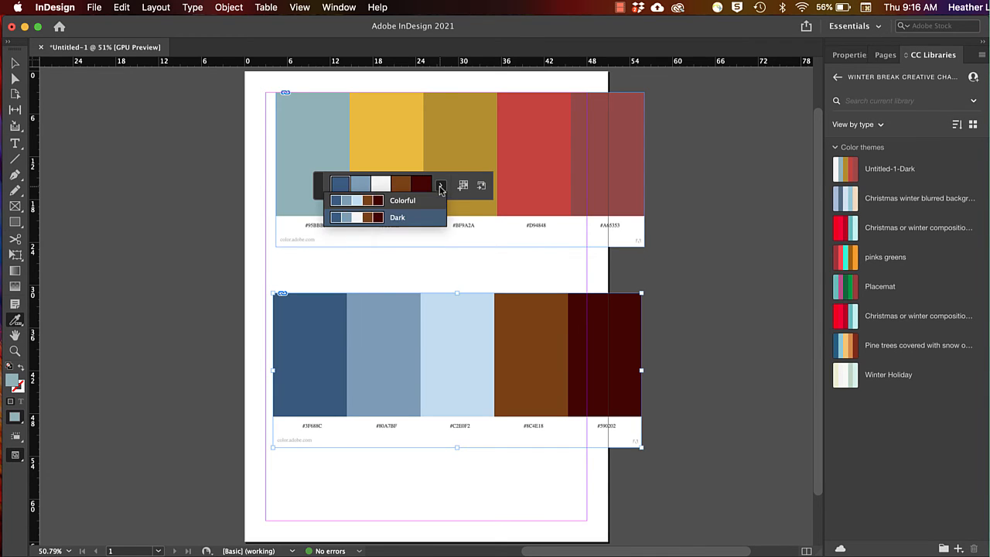
{"action": "left_click", "coordinate": [416, 203]}
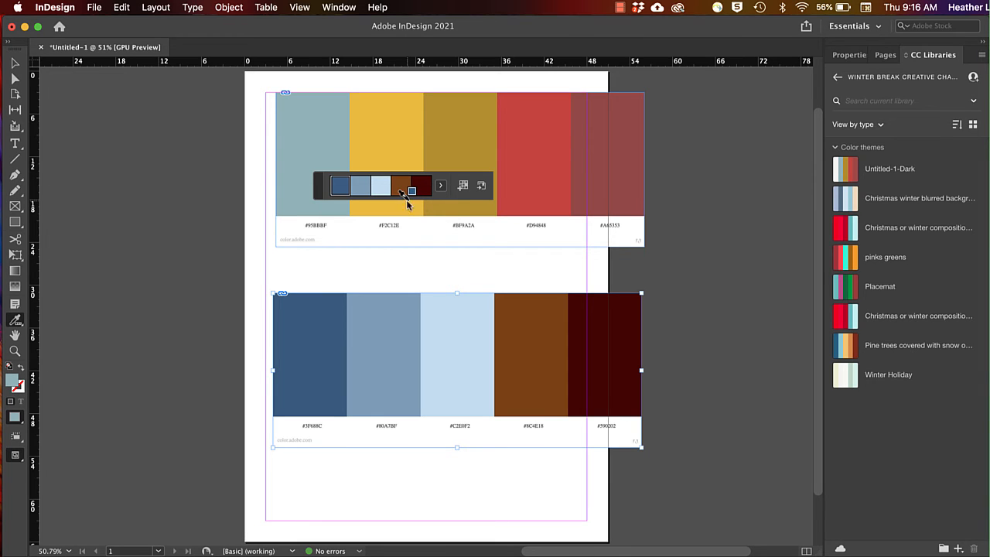
{"action": "left_click", "coordinate": [480, 186]}
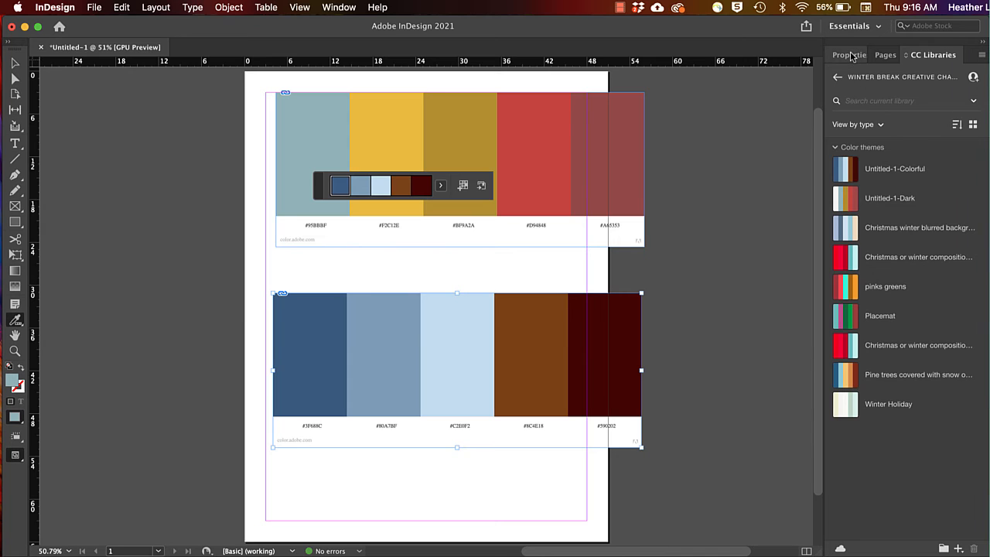
Step: Show the document's swatches and rename the Colorful_Theme color group as "winter tree"
{"action": "left_click", "coordinate": [339, 8]}
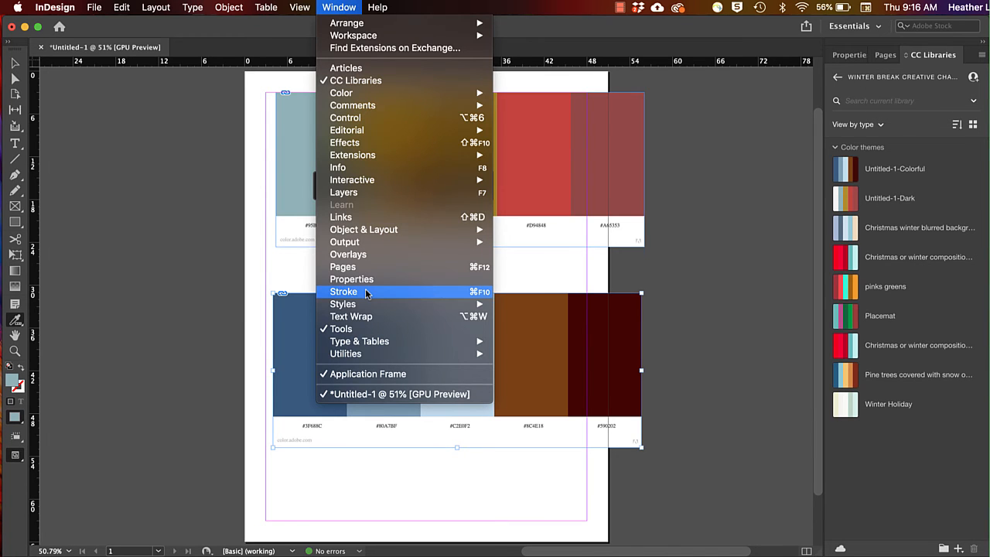
{"action": "mouse_move", "coordinate": [394, 97]}
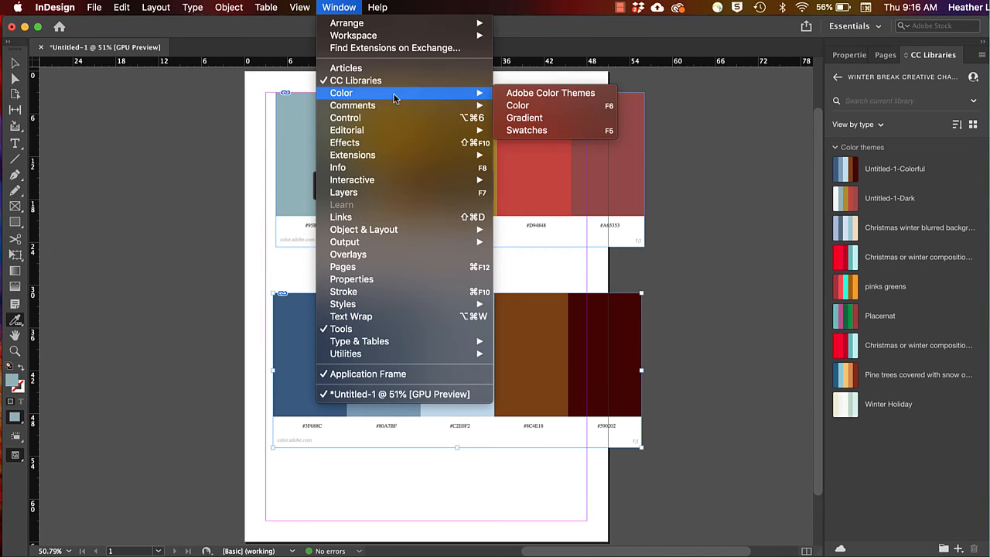
{"action": "left_click", "coordinate": [528, 129]}
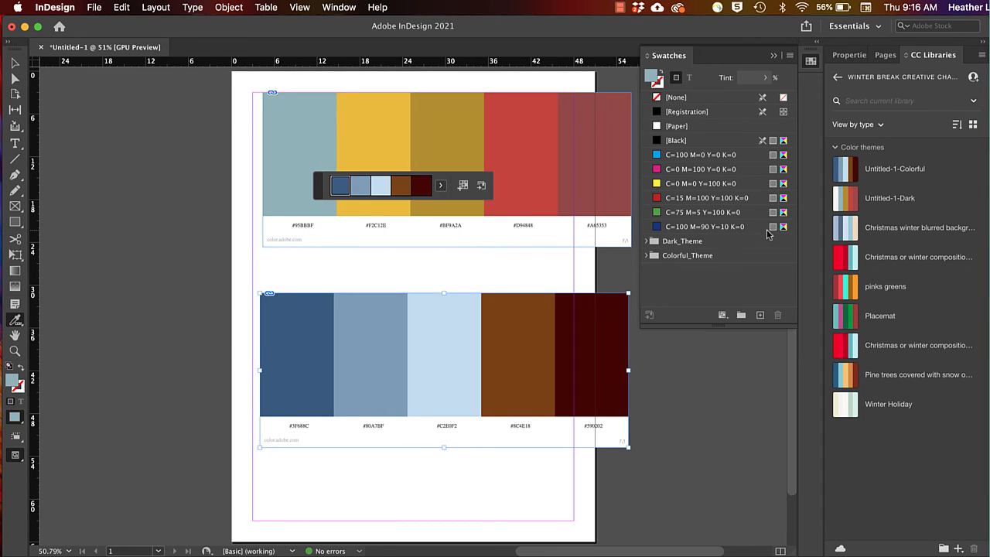
{"action": "left_click", "coordinate": [691, 257]}
{"action": "double_click", "coordinate": [691, 259]}
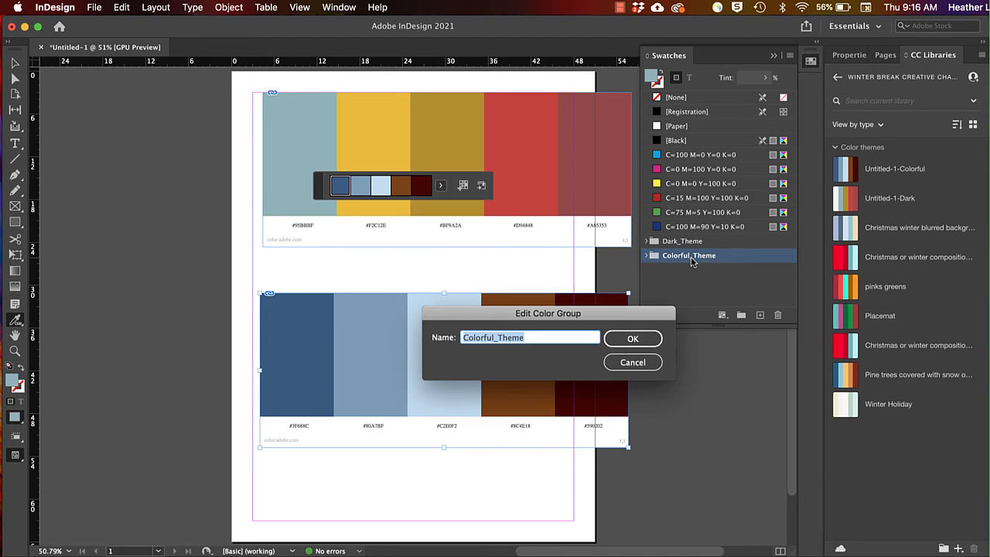
{"action": "type", "text": "winter"}
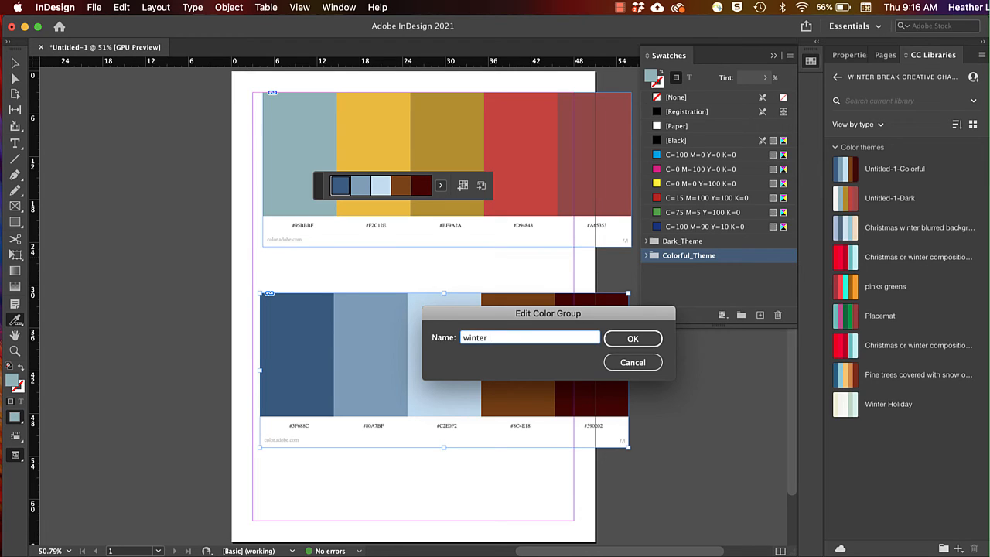
{"action": "type", "text": " tree"}
{"action": "key", "text": "Return"}
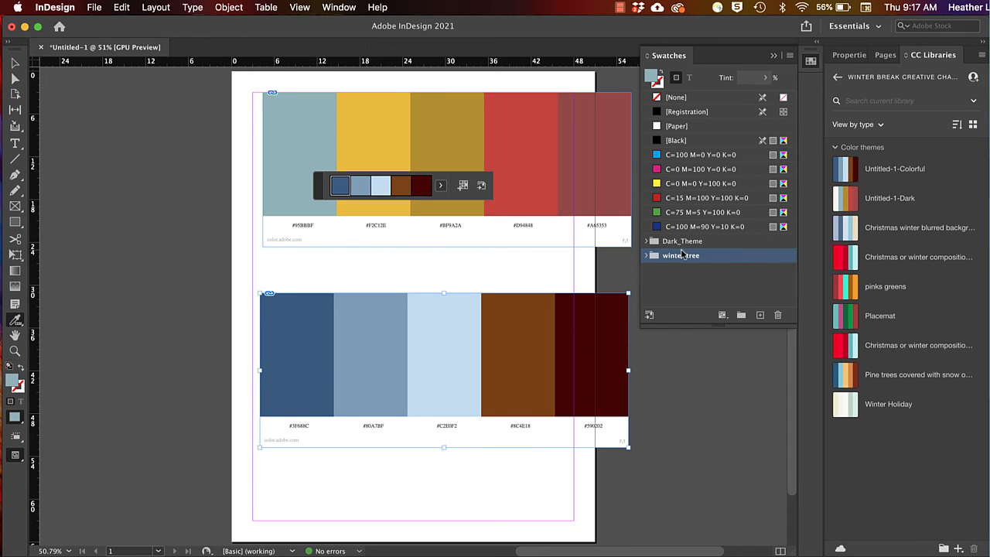
Step: Open Adobe Color Themes and move it beside the two palette images
{"action": "left_click", "coordinate": [350, 7]}
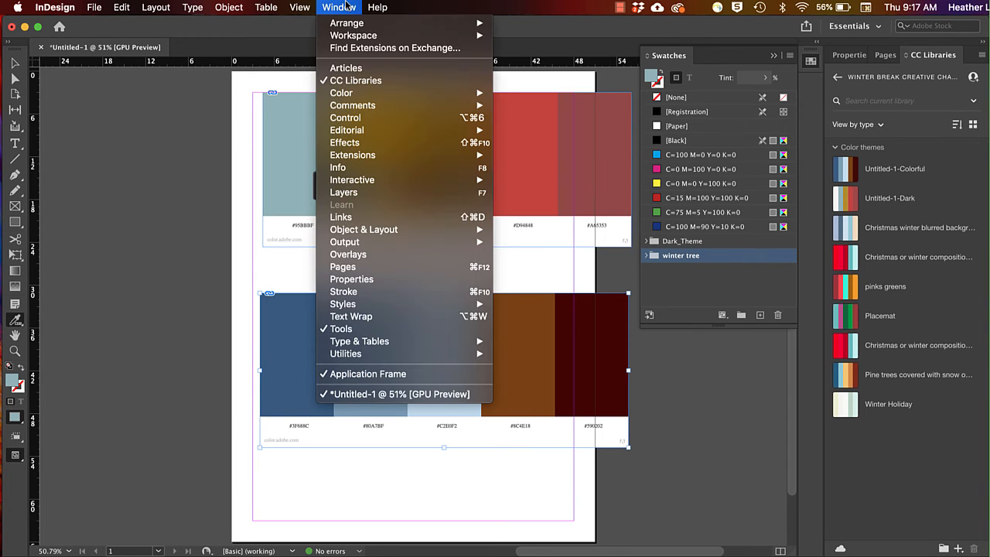
{"action": "mouse_move", "coordinate": [369, 96]}
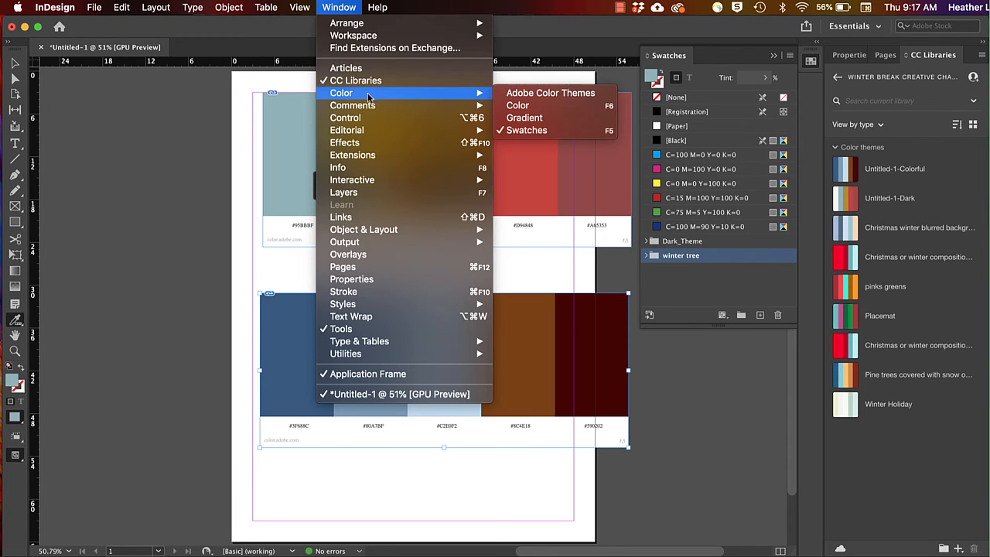
{"action": "left_click", "coordinate": [564, 96]}
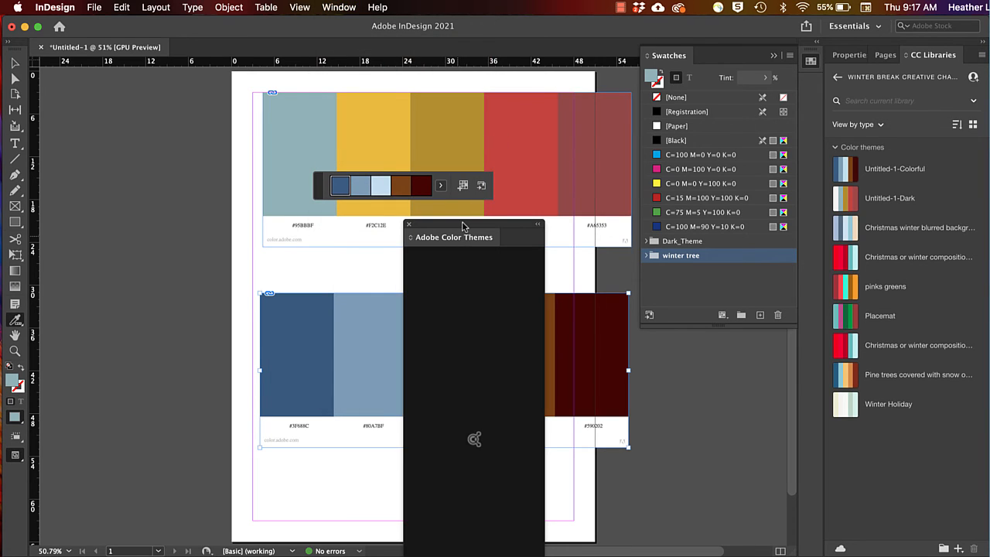
{"action": "left_click_drag", "start_coordinate": [458, 238], "coordinate": [169, 79]}
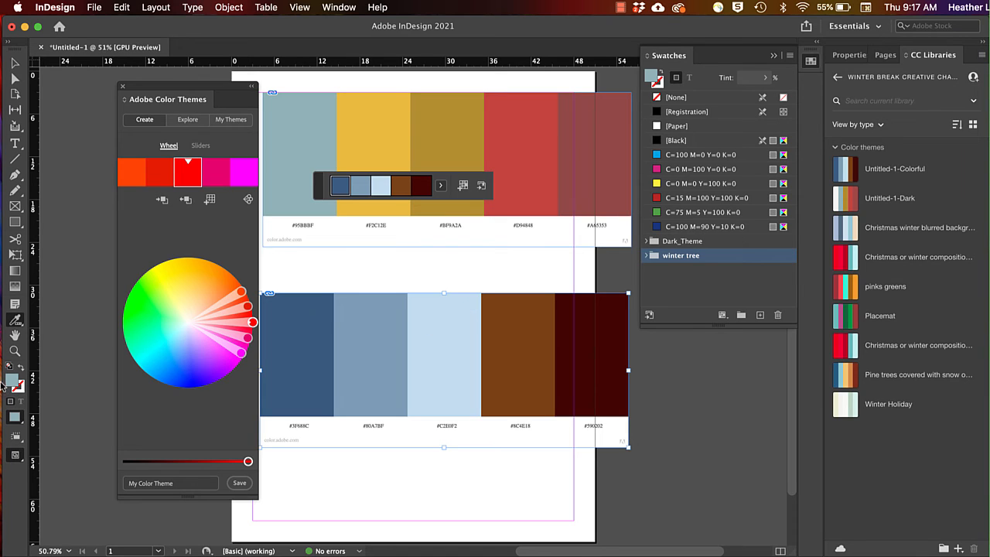
Step: Sample the light blue from the lower palette image with the Eyedropper and make it the base color of the new theme
{"action": "left_click_drag", "start_coordinate": [14, 320], "coordinate": [85, 346]}
{"action": "left_click", "coordinate": [451, 320]}
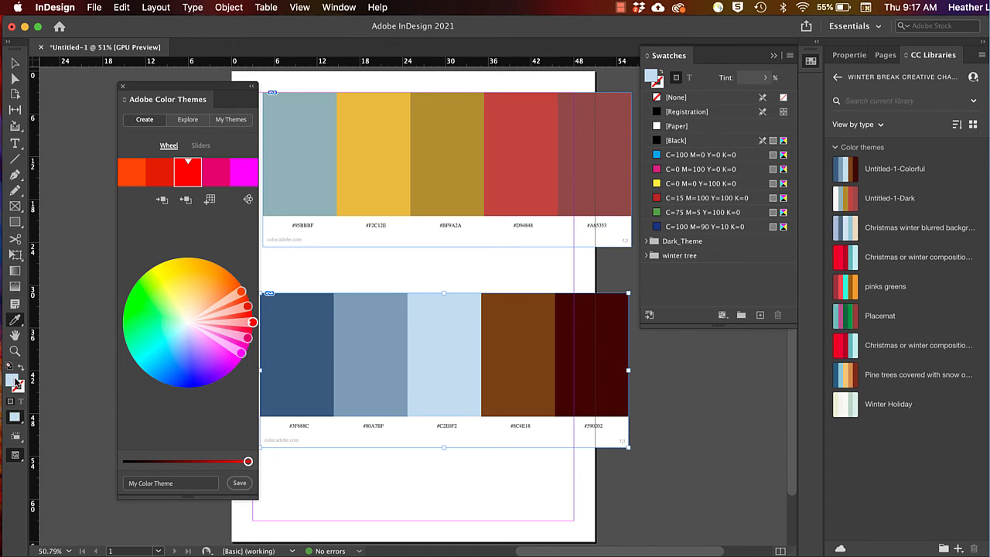
{"action": "left_click", "coordinate": [188, 205]}
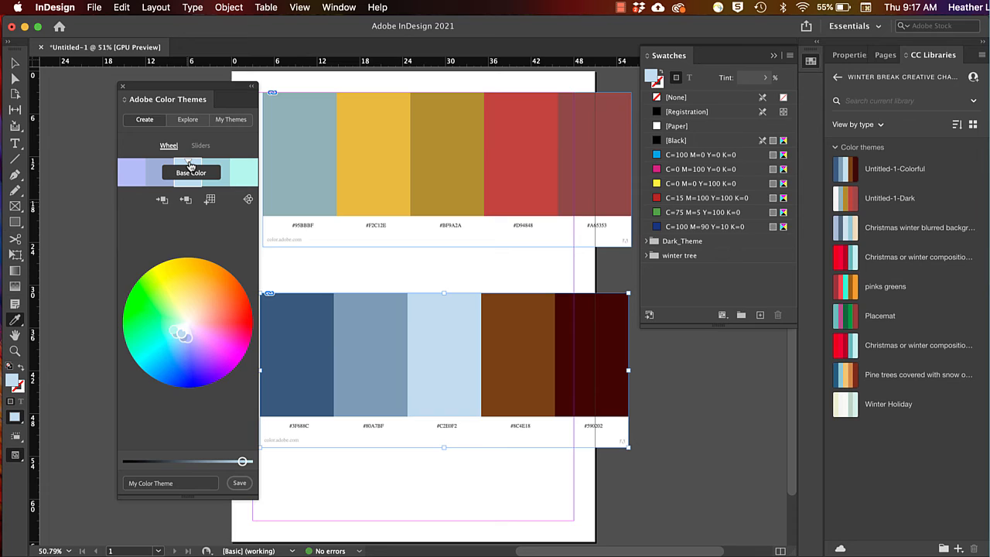
Step: Compare the Monochromatic, Triad and Analogous color rules on the light blue theme and settle on Monochromatic
{"action": "left_click", "coordinate": [247, 200]}
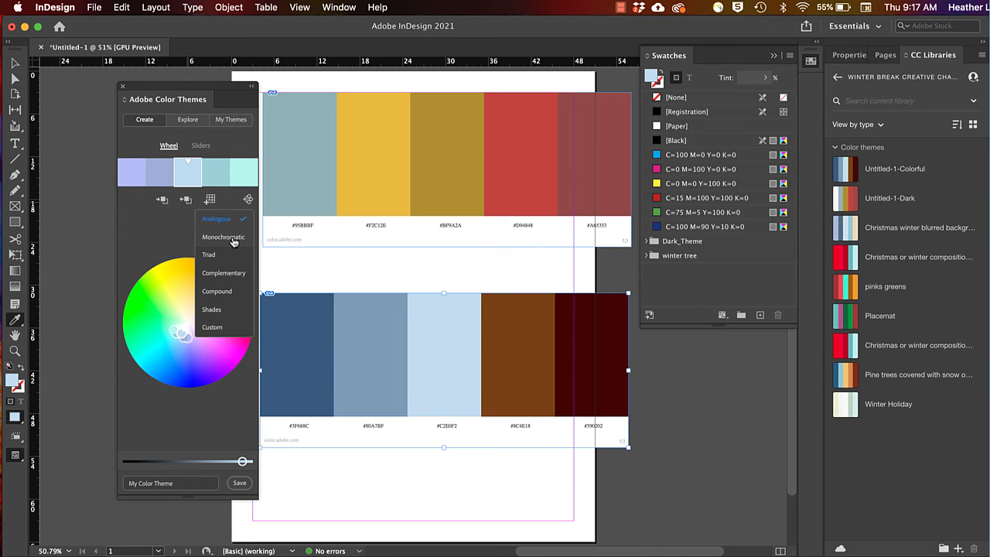
{"action": "left_click", "coordinate": [233, 238]}
{"action": "left_click", "coordinate": [247, 200]}
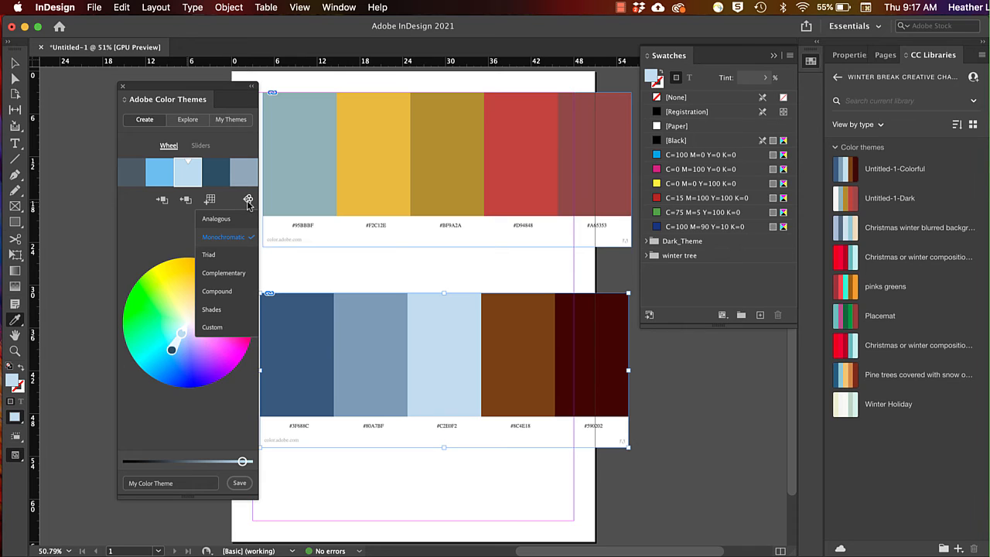
{"action": "left_click", "coordinate": [222, 255]}
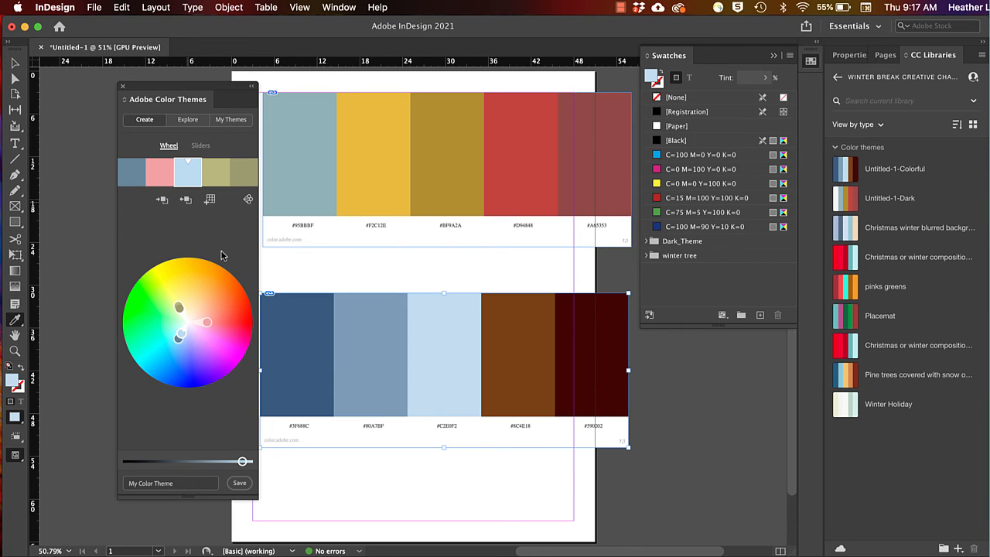
{"action": "left_click", "coordinate": [248, 200]}
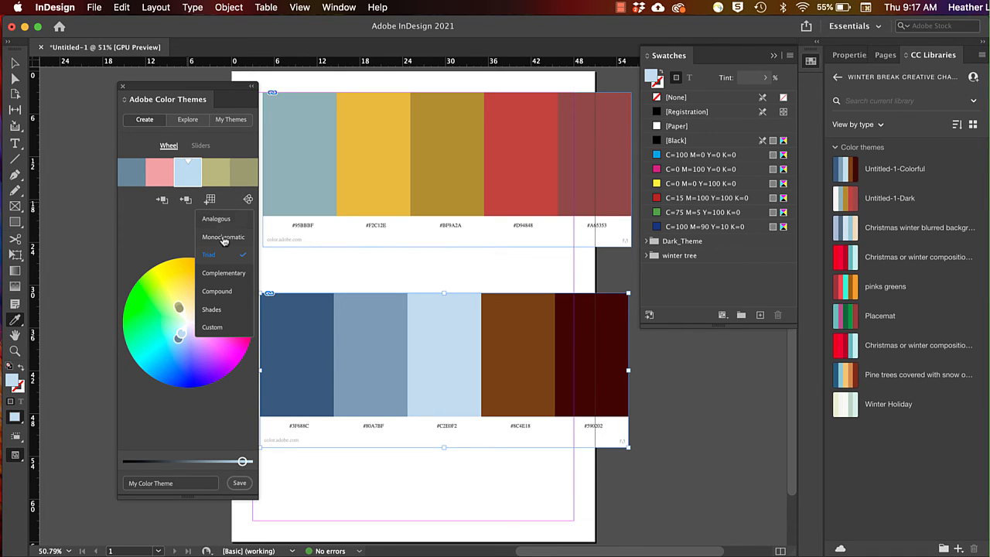
{"action": "left_click", "coordinate": [223, 239]}
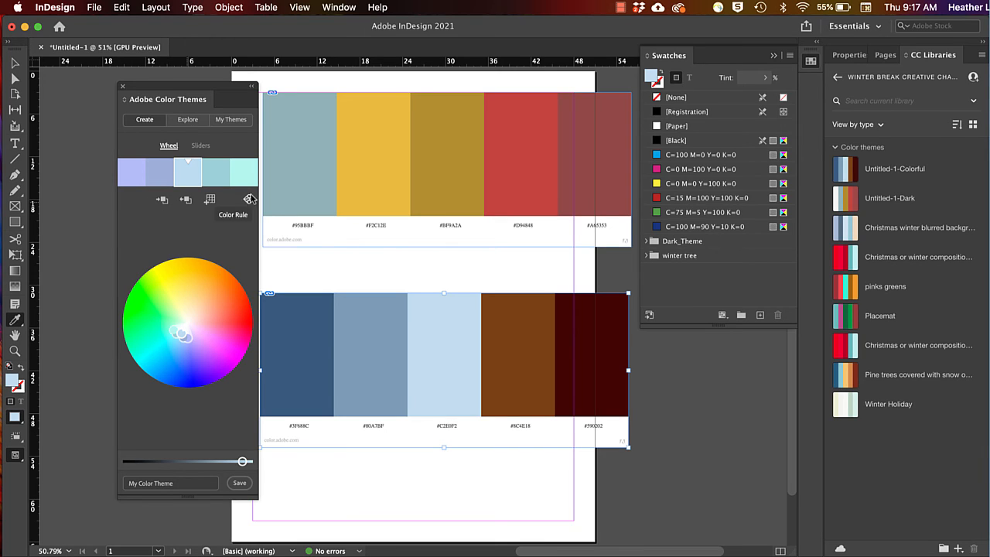
{"action": "left_click", "coordinate": [248, 199]}
{"action": "left_click", "coordinate": [237, 239]}
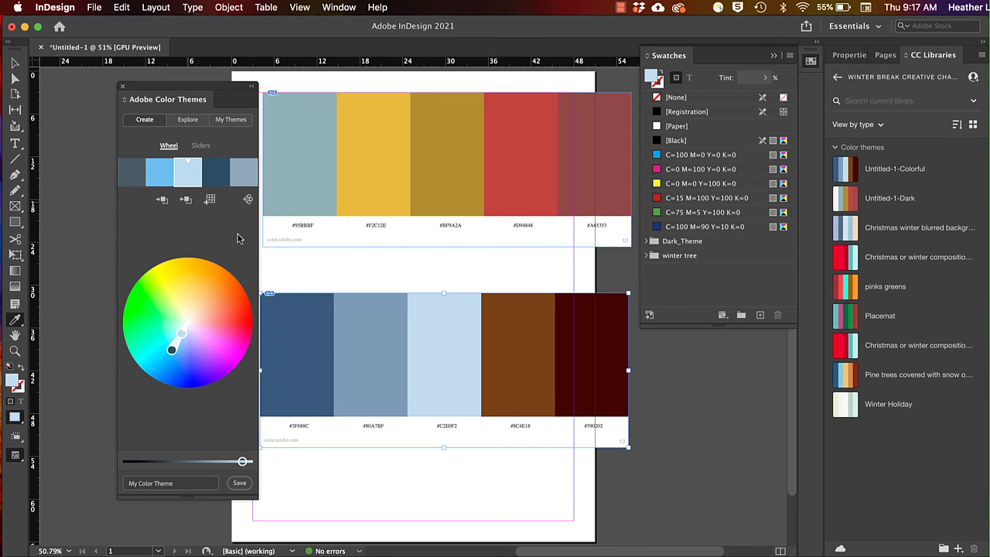
Step: Add the monochromatic theme to the document's swatches and rename its color group as "Winter sky"
{"action": "left_click", "coordinate": [210, 200]}
{"action": "left_click", "coordinate": [692, 270]}
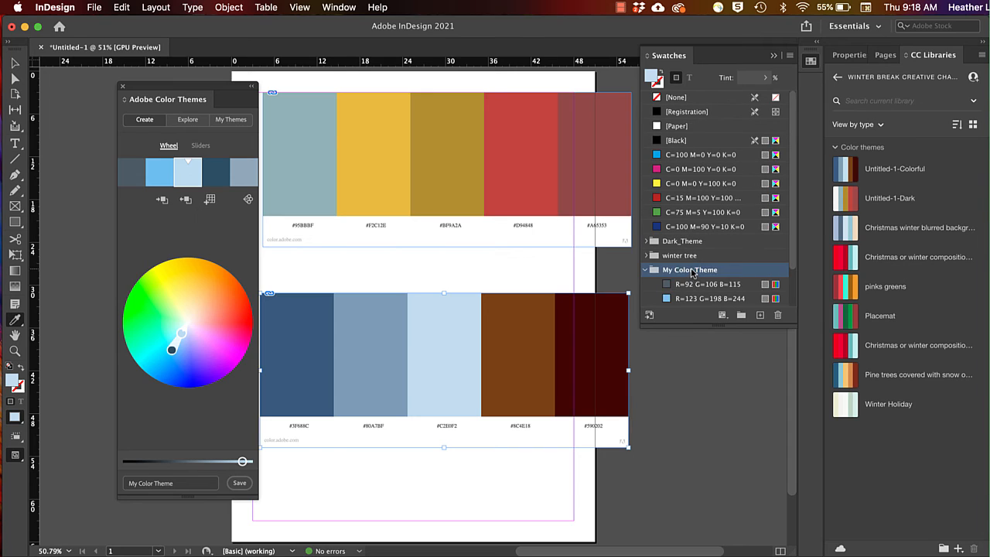
{"action": "double_click", "coordinate": [692, 271]}
{"action": "left_click", "coordinate": [733, 276]}
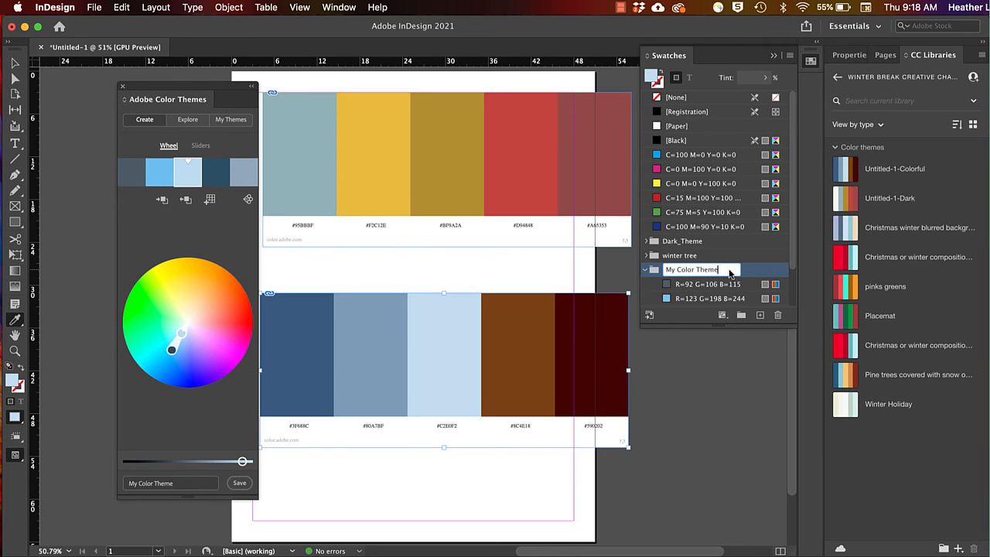
{"action": "left_click_drag", "start_coordinate": [732, 276], "coordinate": [665, 274]}
{"action": "type", "text": "Winter sky"}
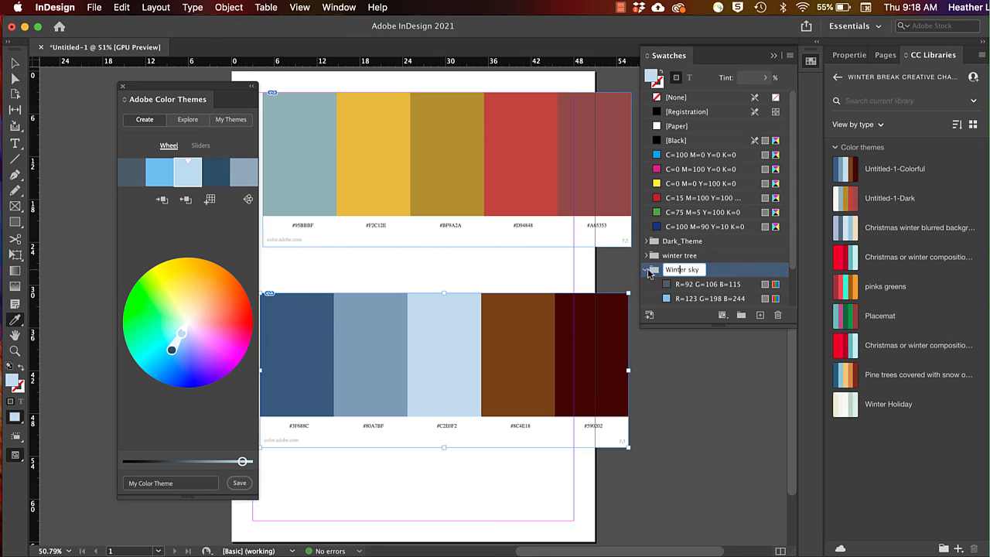
{"action": "key", "text": "Return"}
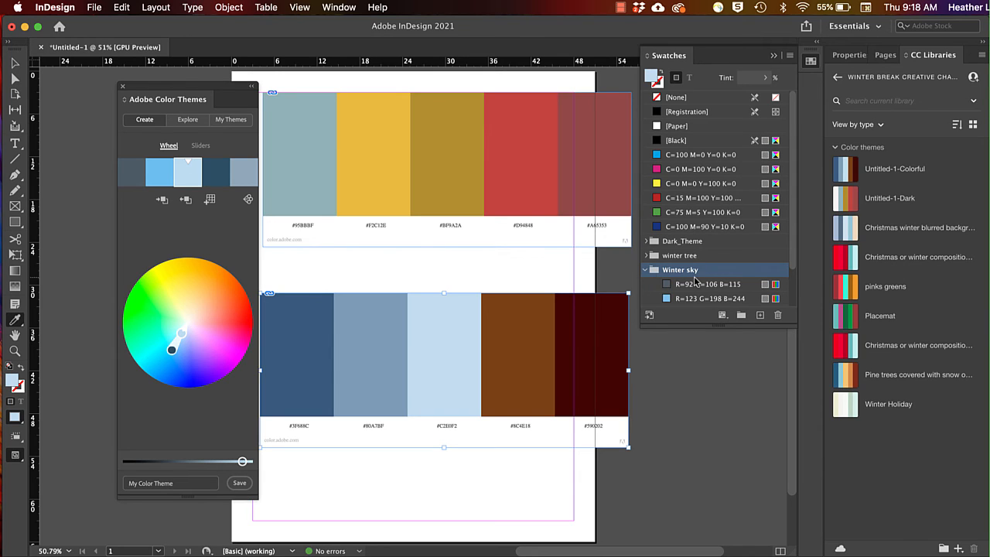
Step: Search the published themes in Adobe Color Themes for "winter"
{"action": "left_click", "coordinate": [957, 548]}
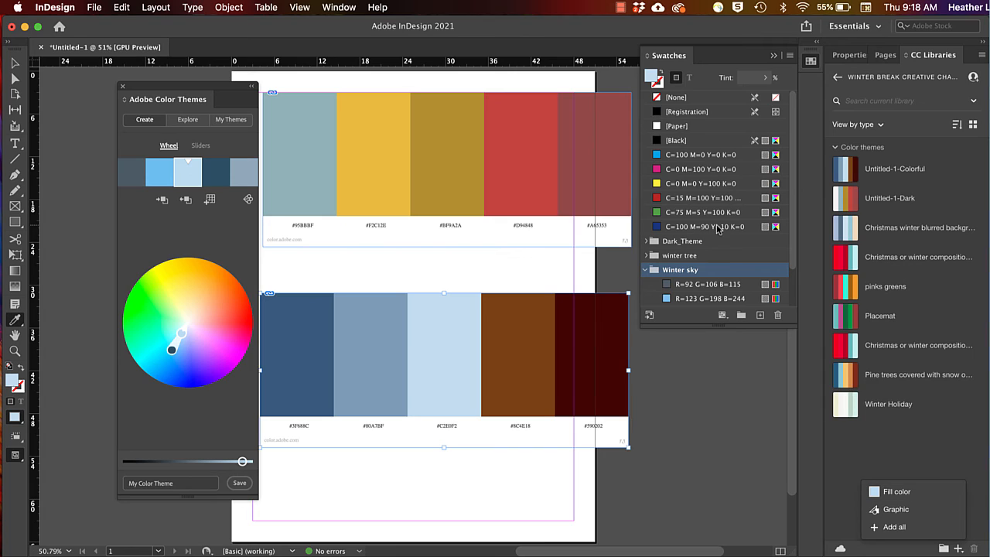
{"action": "left_click", "coordinate": [187, 120]}
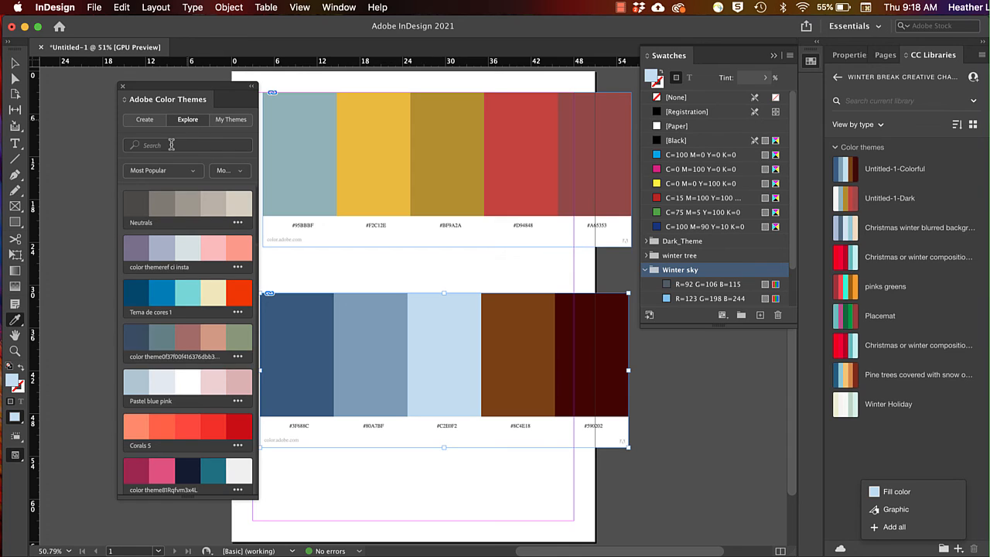
{"action": "left_click", "coordinate": [171, 145]}
{"action": "type", "text": "winter"}
{"action": "key", "text": "Return"}
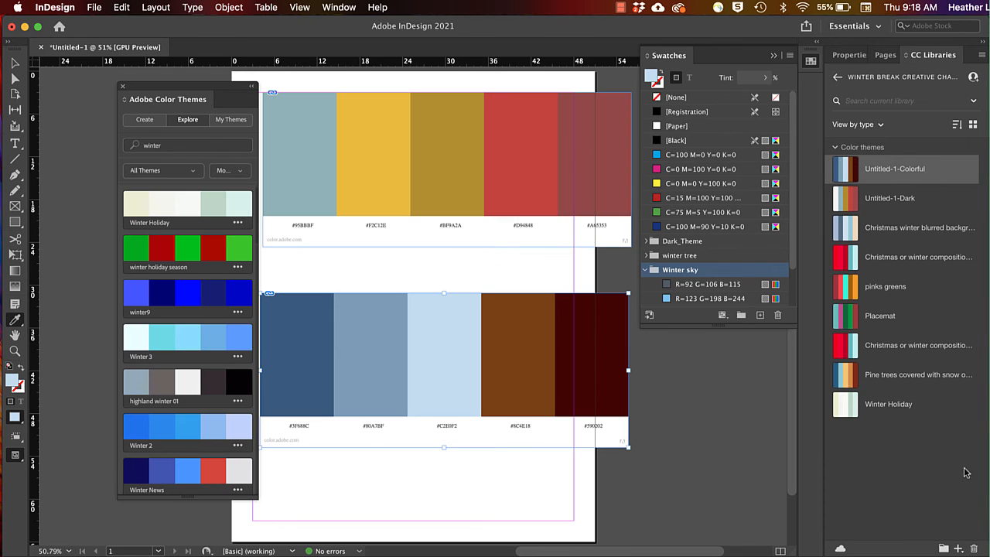
{"action": "left_click", "coordinate": [973, 549]}
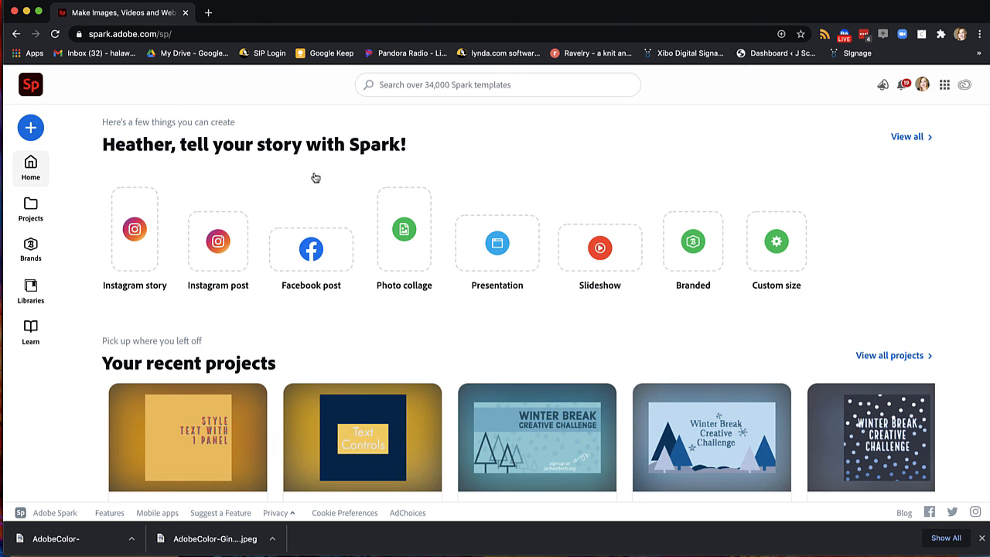
Step: Switch to Adobe Spark, start a blank Instagram post and open the Winter Break Creative Challenge library
{"action": "left_click", "coordinate": [218, 240]}
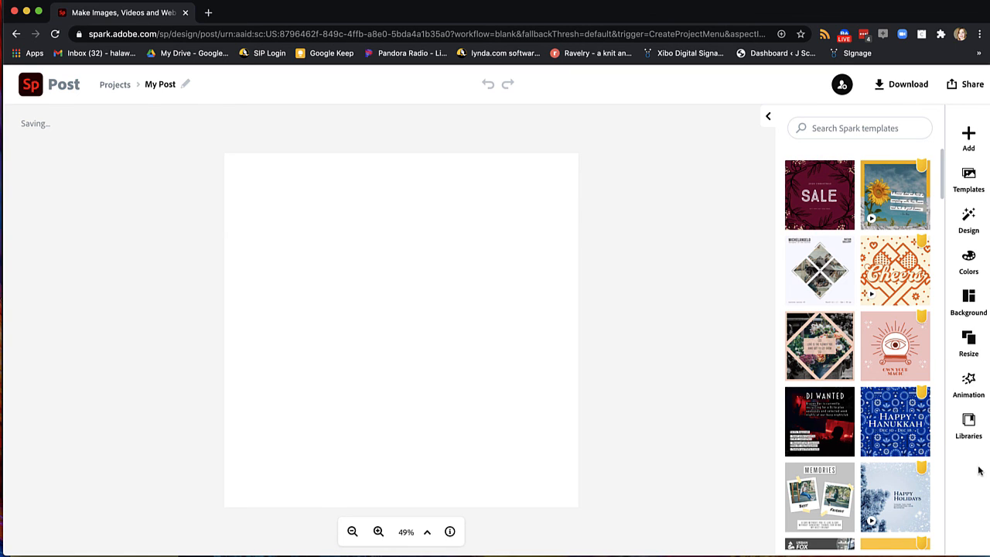
{"action": "left_click", "coordinate": [967, 424]}
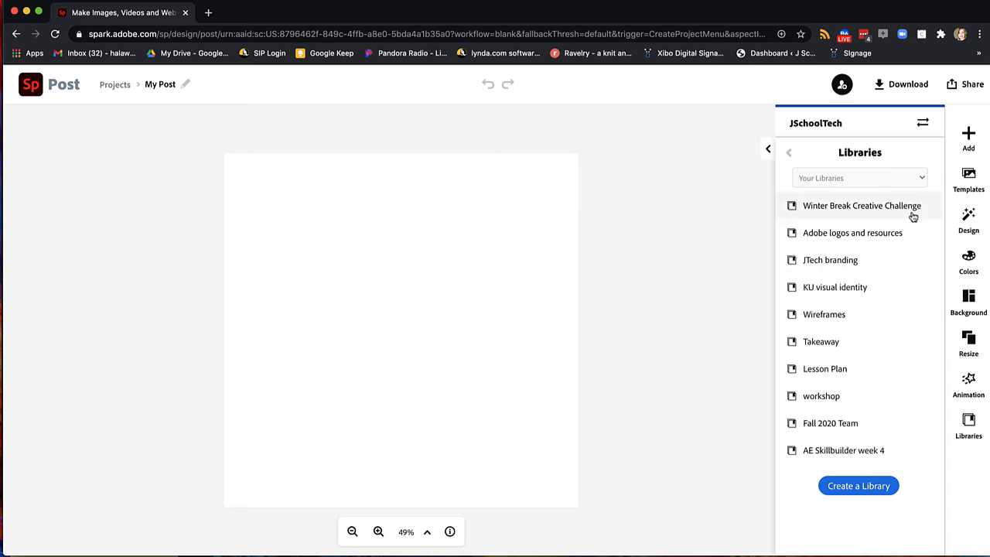
{"action": "left_click", "coordinate": [895, 207]}
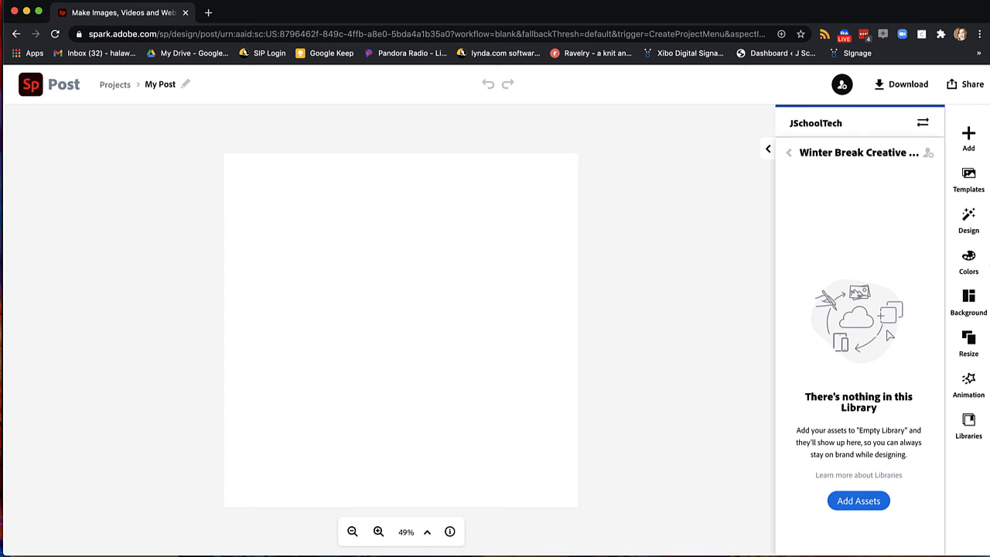
Step: Look through the post's preset color palettes and set the first of the current colors to #89C0C0
{"action": "left_click", "coordinate": [964, 261]}
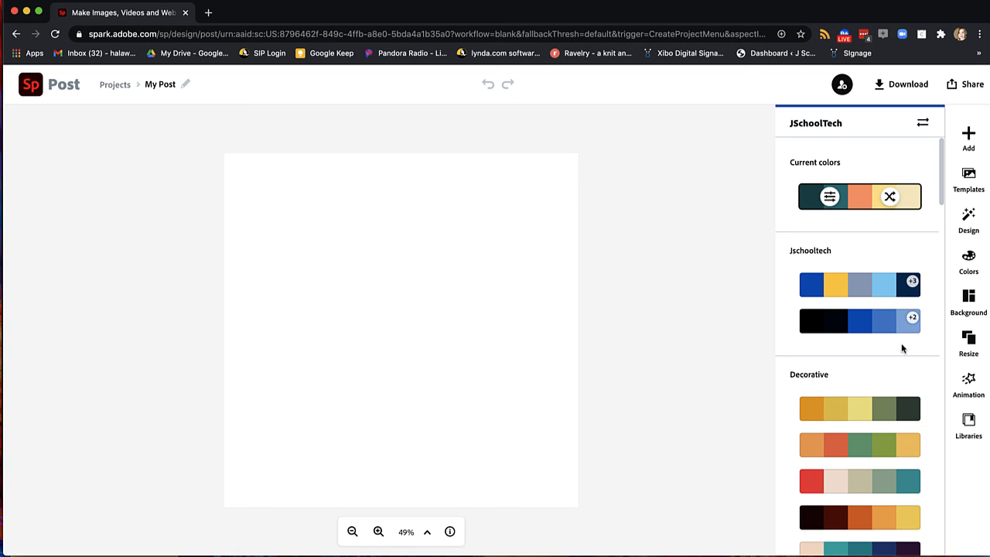
{"action": "scroll", "coordinate": [895, 425], "scroll_direction": "down", "scroll_amount": 10}
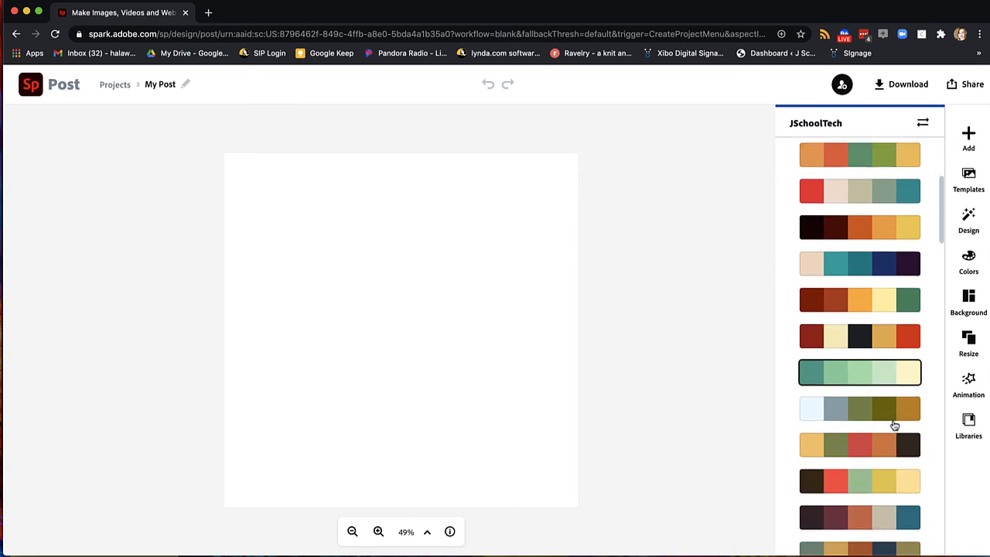
{"action": "scroll", "coordinate": [895, 426], "scroll_direction": "down", "scroll_amount": 3}
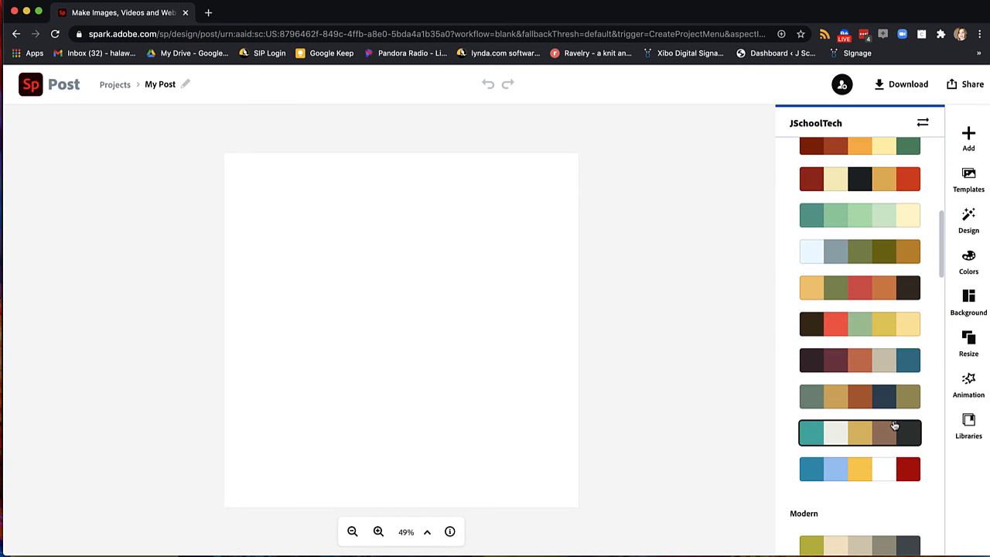
{"action": "scroll", "coordinate": [895, 425], "scroll_direction": "down", "scroll_amount": 11}
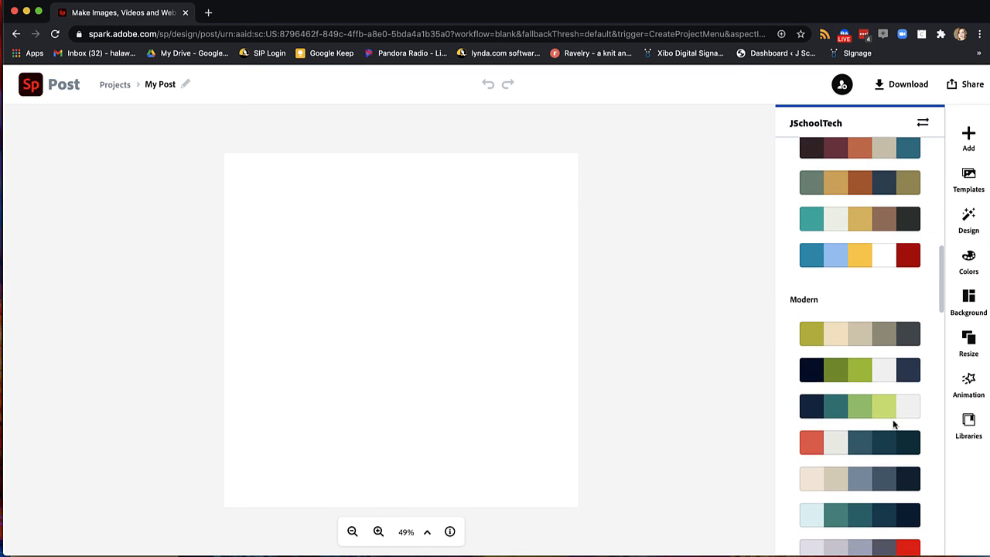
{"action": "scroll", "coordinate": [895, 425], "scroll_direction": "up", "scroll_amount": 20}
{"action": "scroll", "coordinate": [895, 425], "scroll_direction": "up", "scroll_amount": 2}
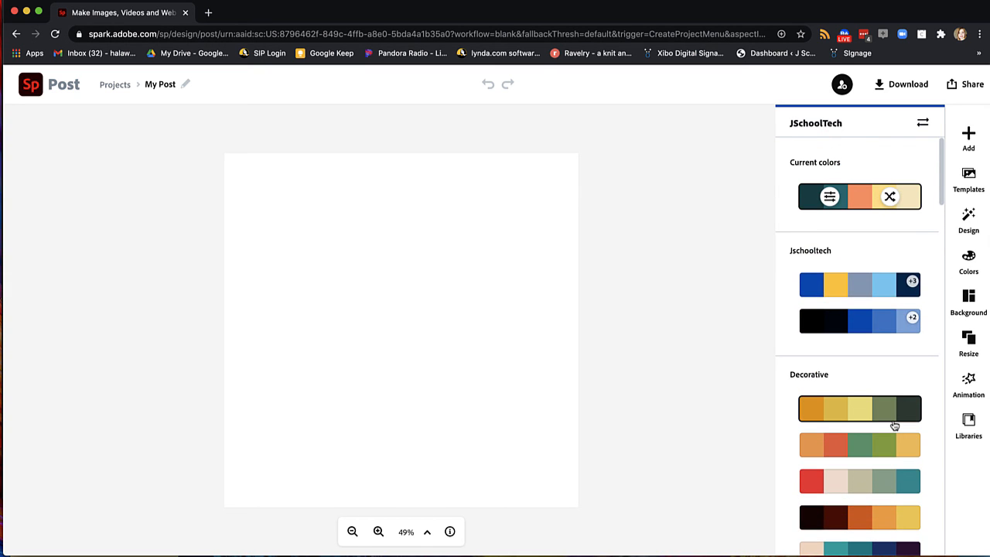
{"action": "left_click", "coordinate": [828, 199]}
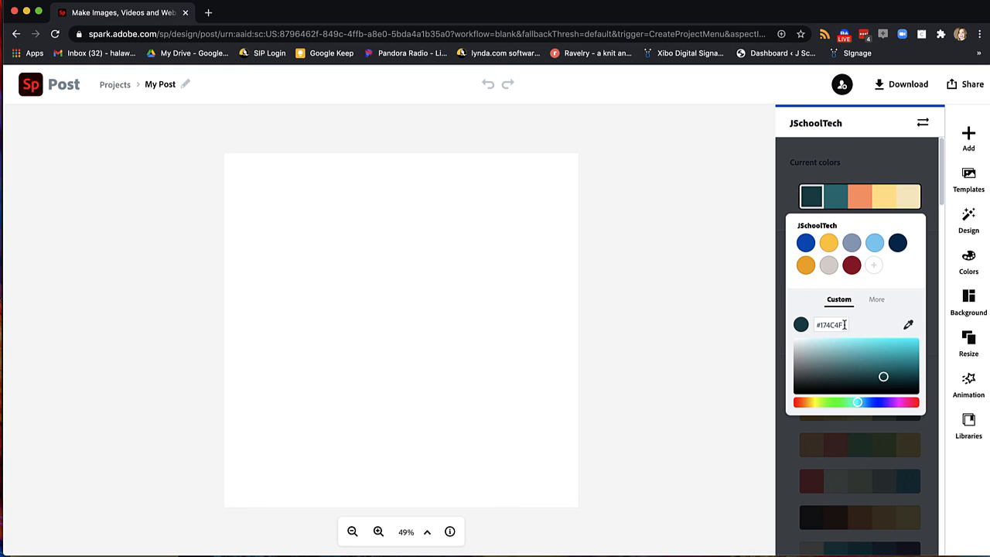
{"action": "left_click_drag", "start_coordinate": [845, 324], "coordinate": [811, 325]}
{"action": "type", "text": "89"}
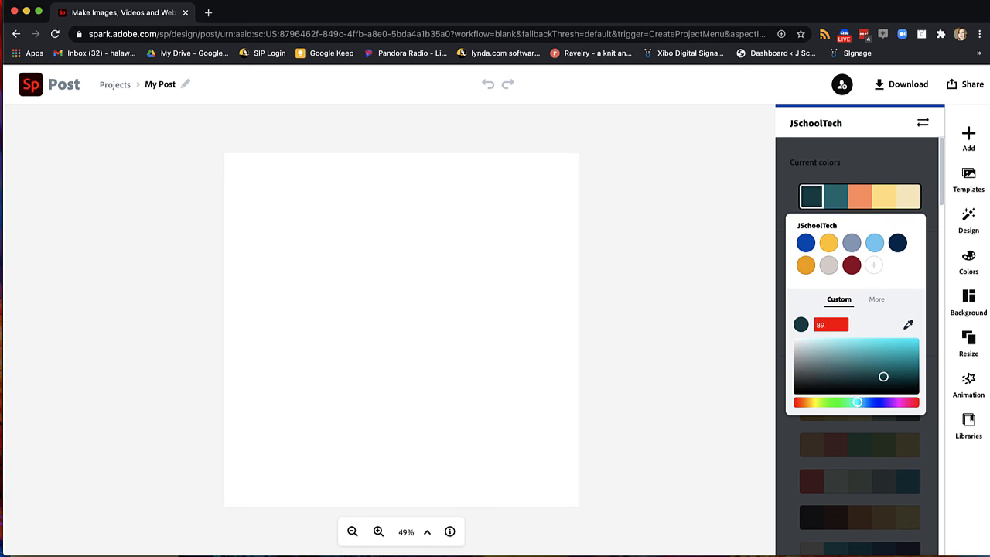
{"action": "type", "text": "C0C0"}
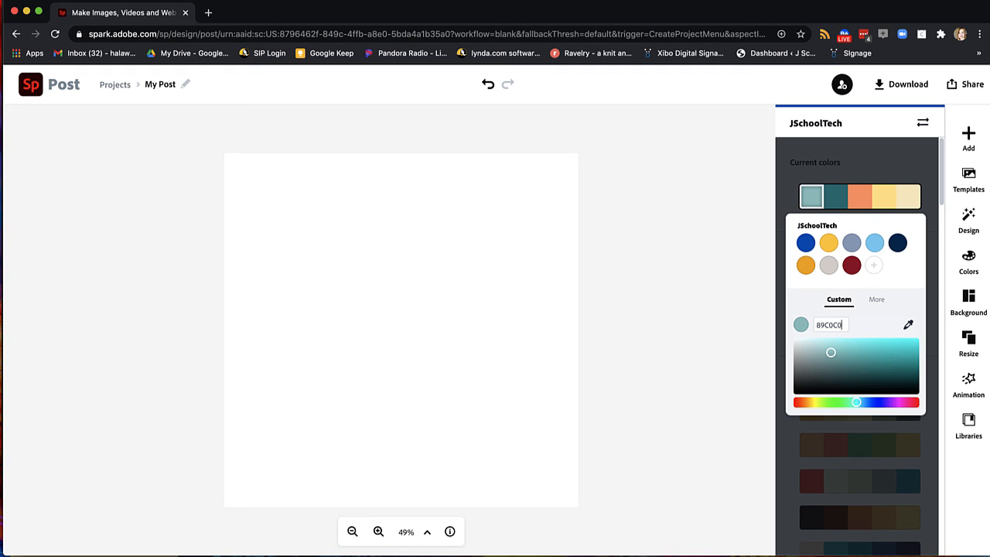
{"action": "left_click", "coordinate": [808, 197]}
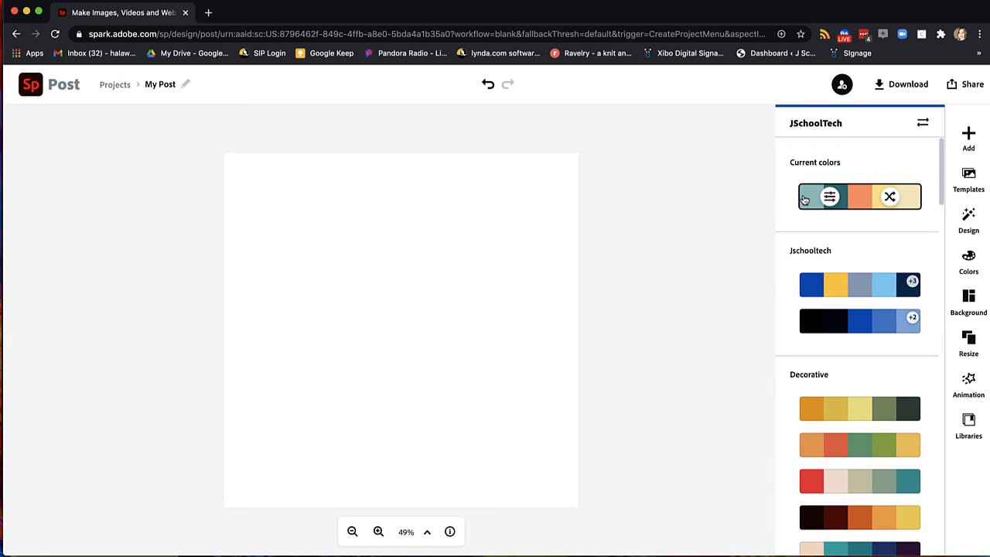
Step: Set the third of the post's current colors to #B36391
{"action": "left_click", "coordinate": [830, 198]}
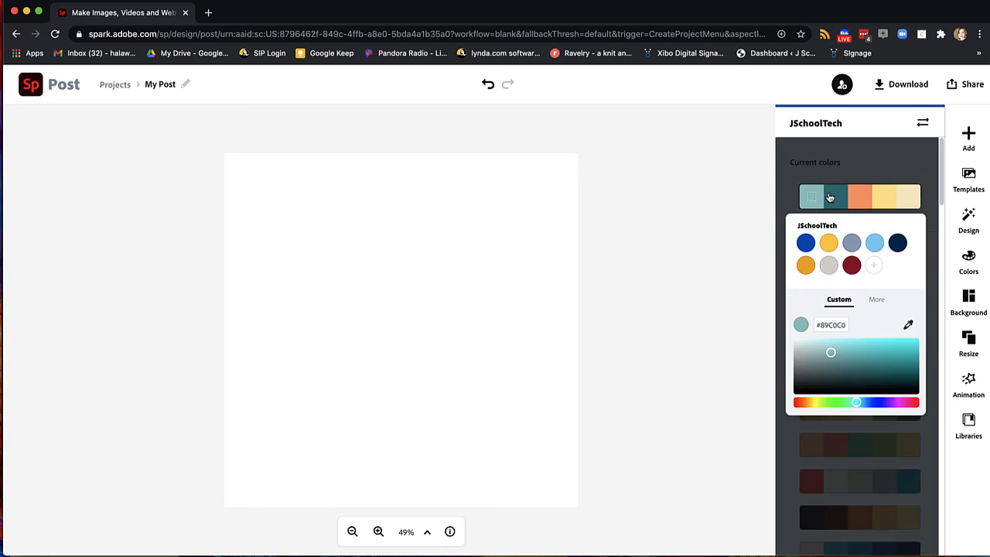
{"action": "left_click", "coordinate": [832, 199]}
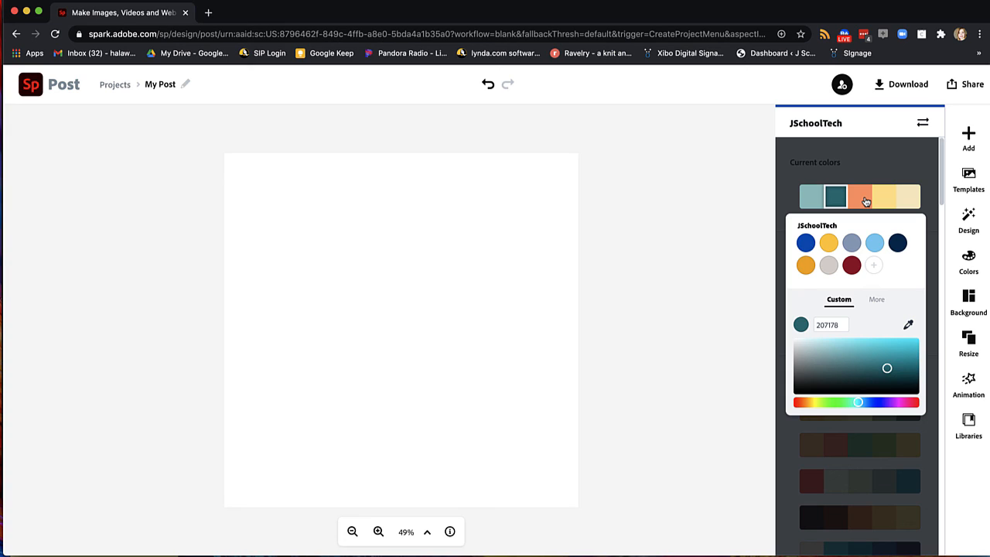
{"action": "left_click", "coordinate": [866, 201]}
{"action": "left_click_drag", "start_coordinate": [842, 326], "coordinate": [791, 324]}
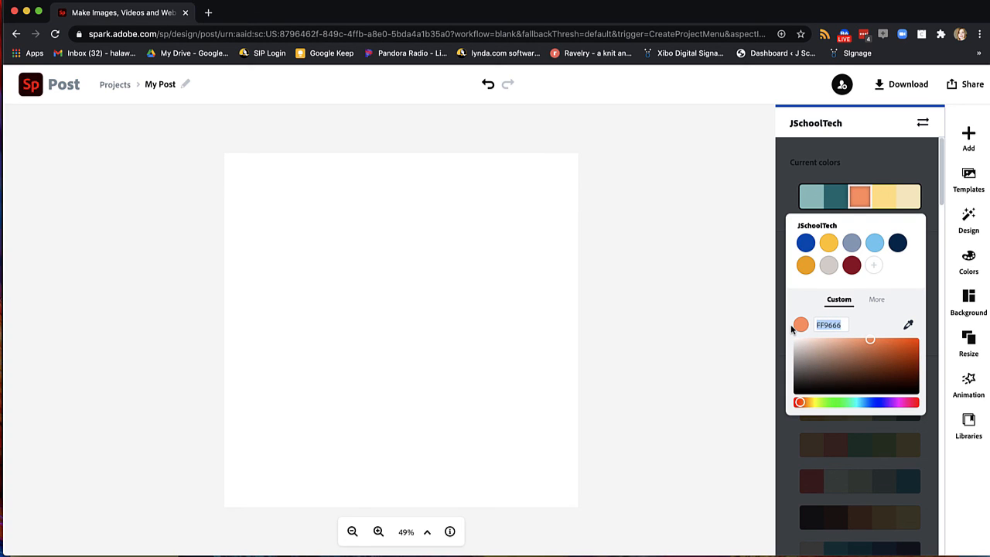
{"action": "type", "text": "B36391"}
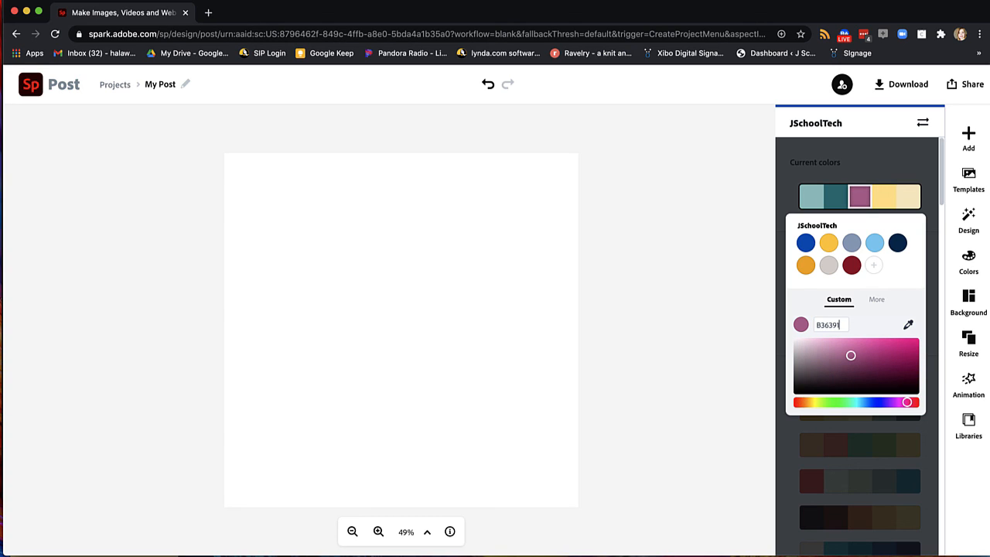
{"action": "key", "text": "Return"}
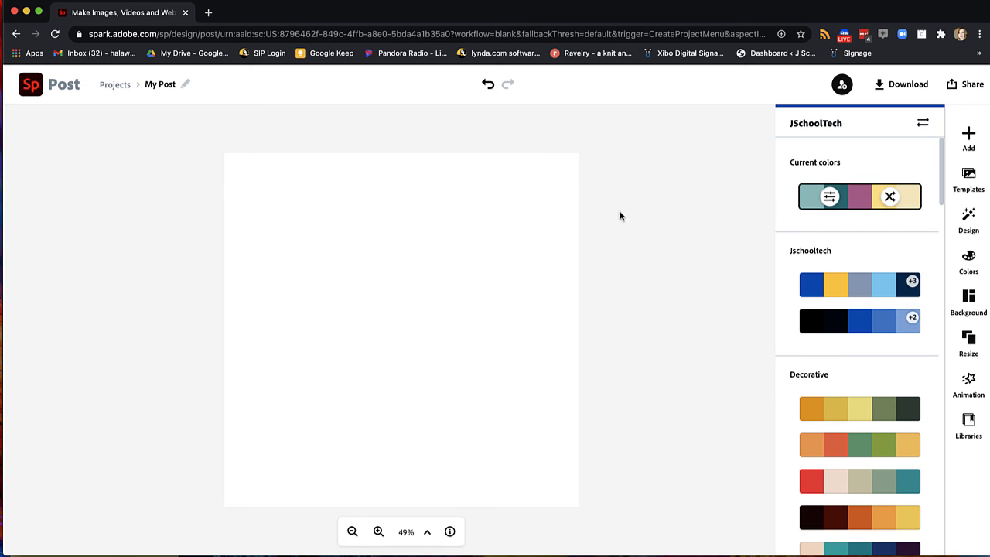
Step: Try dark teal #207178 and purple #B36391 as the post's background, and settle on light teal #89C0C0
{"action": "left_click", "coordinate": [469, 231]}
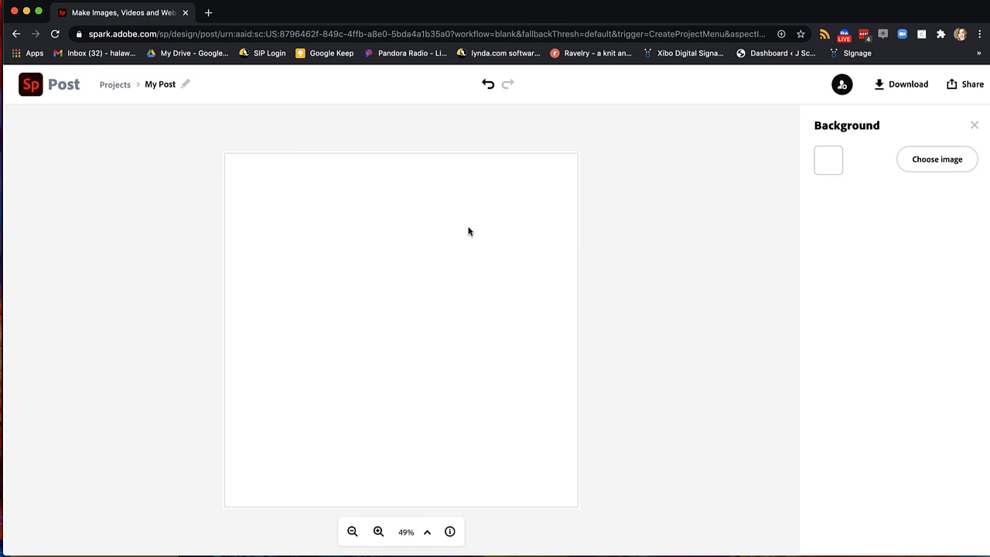
{"action": "left_click", "coordinate": [828, 160]}
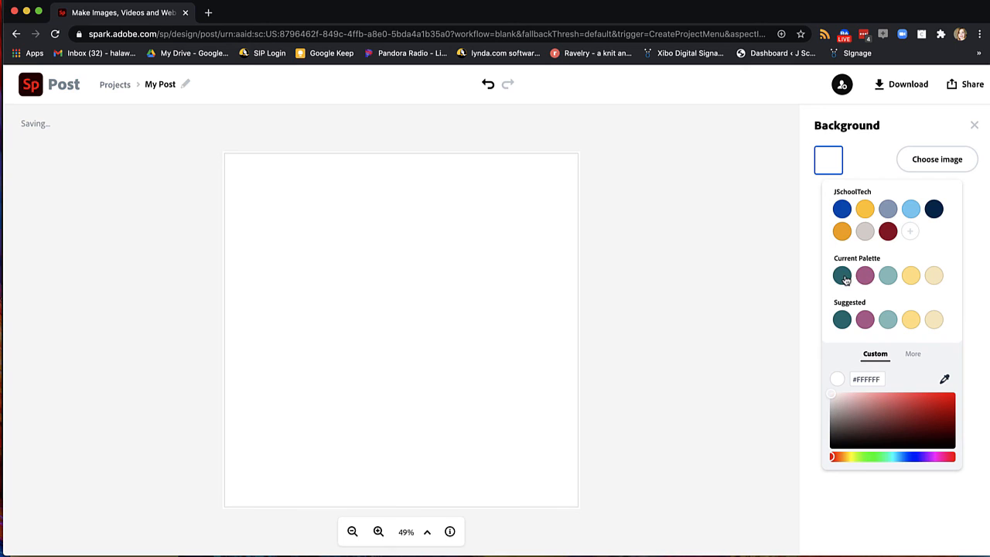
{"action": "left_click", "coordinate": [843, 279]}
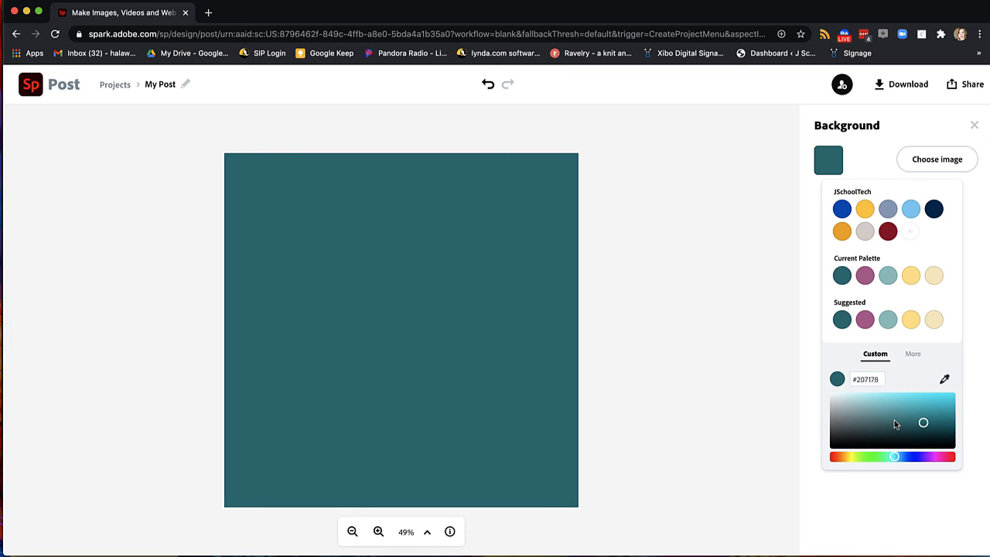
{"action": "left_click", "coordinate": [866, 321]}
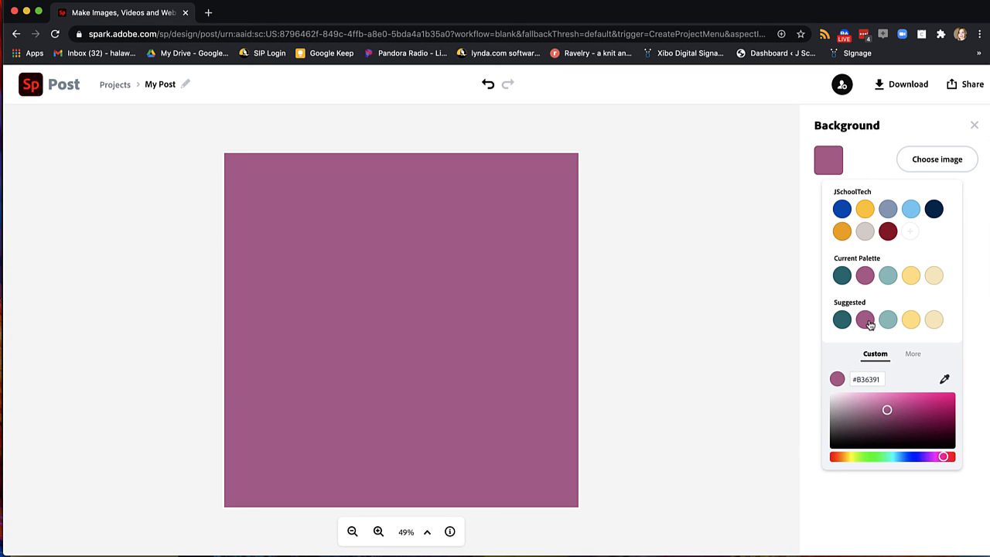
{"action": "left_click", "coordinate": [889, 321]}
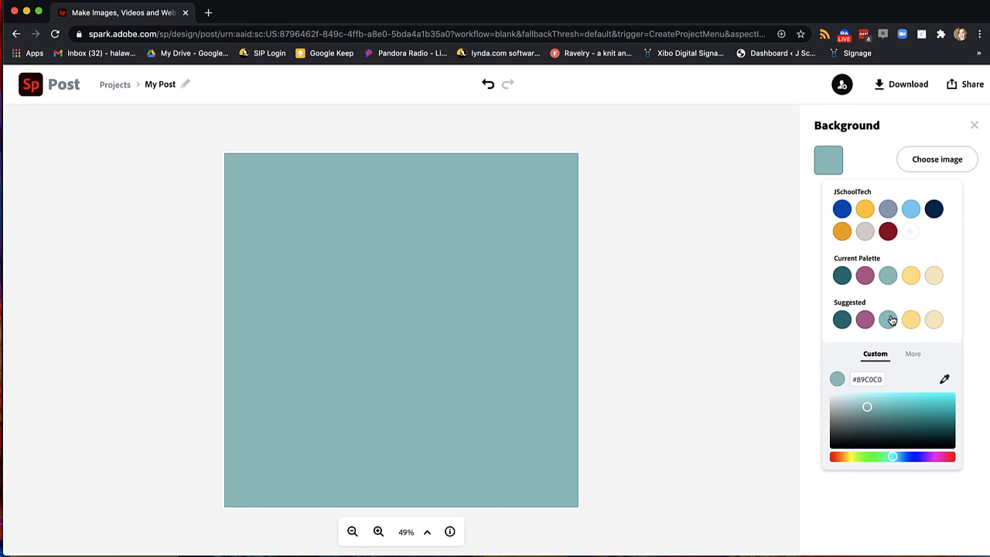